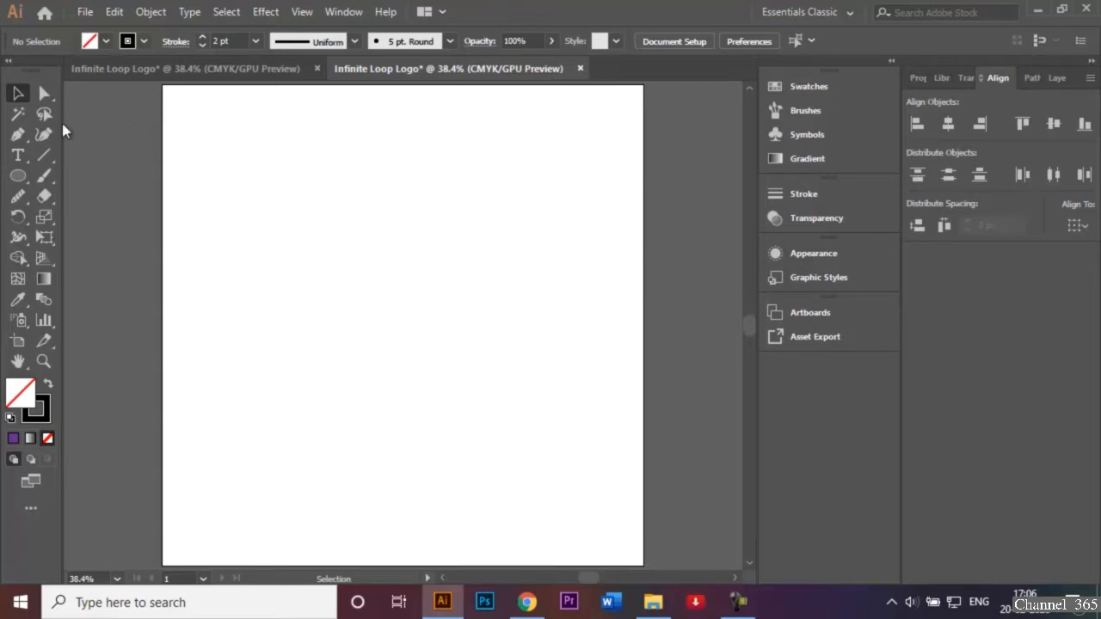
# Choose the Ellipse tool and make sure it draws with no fill and a 2 pt stroke
pyautogui.click(19, 177)
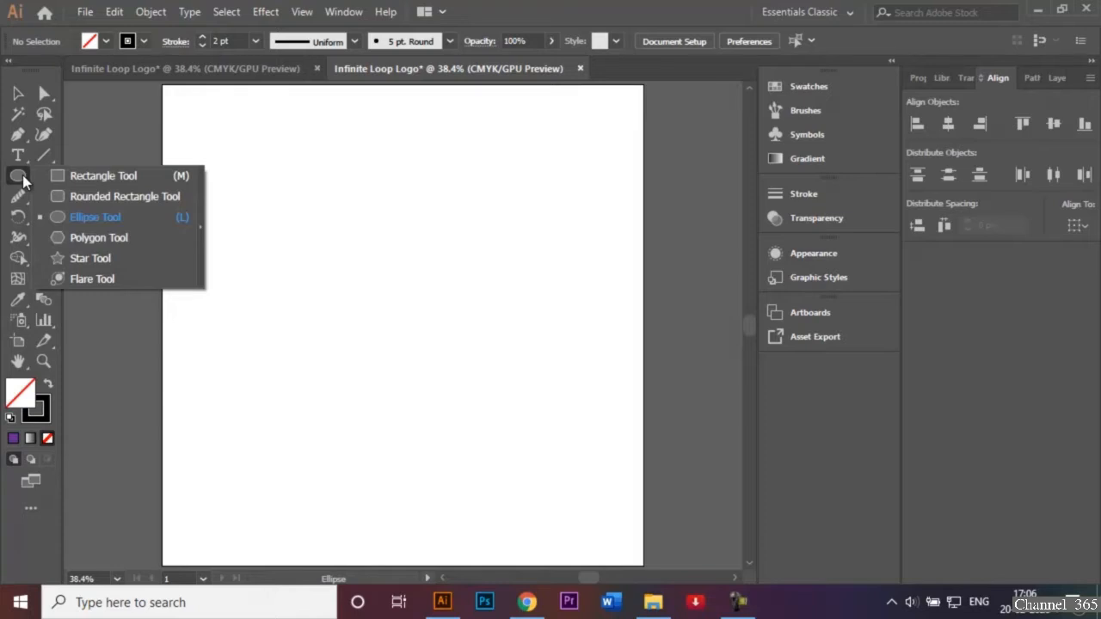
pyautogui.click(85, 219)
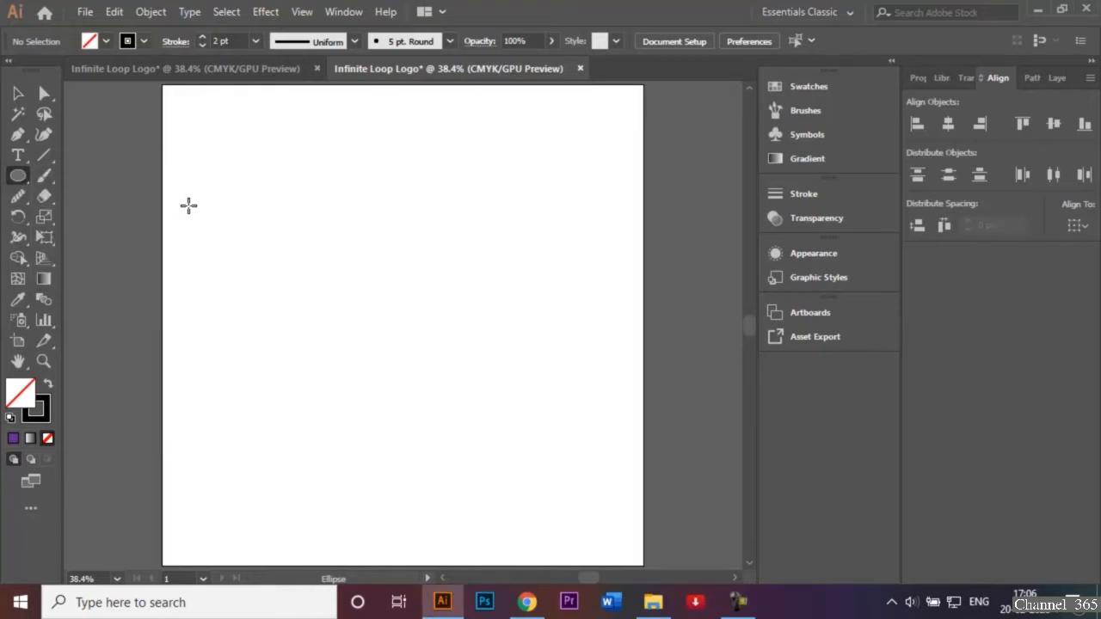
pyautogui.click(104, 41)
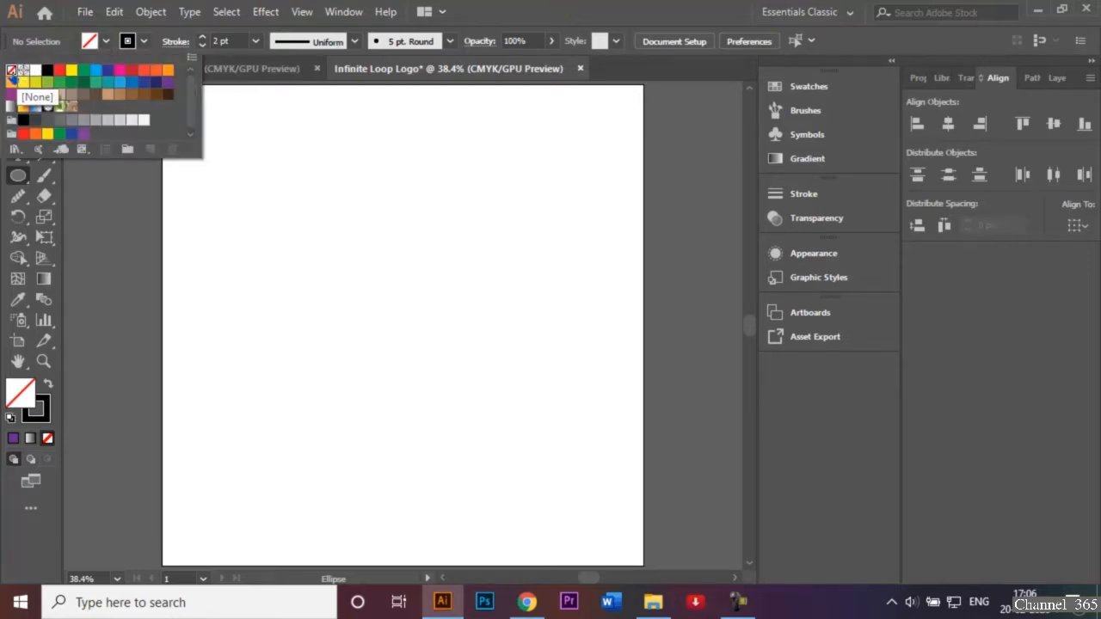
pyautogui.click(339, 238)
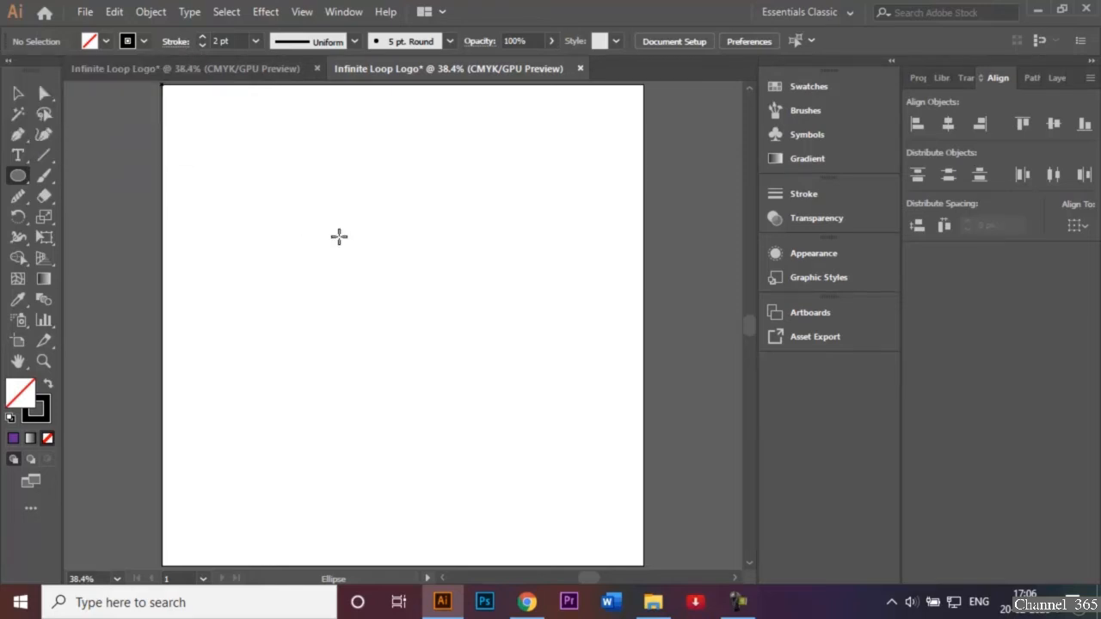
pyautogui.click(254, 43)
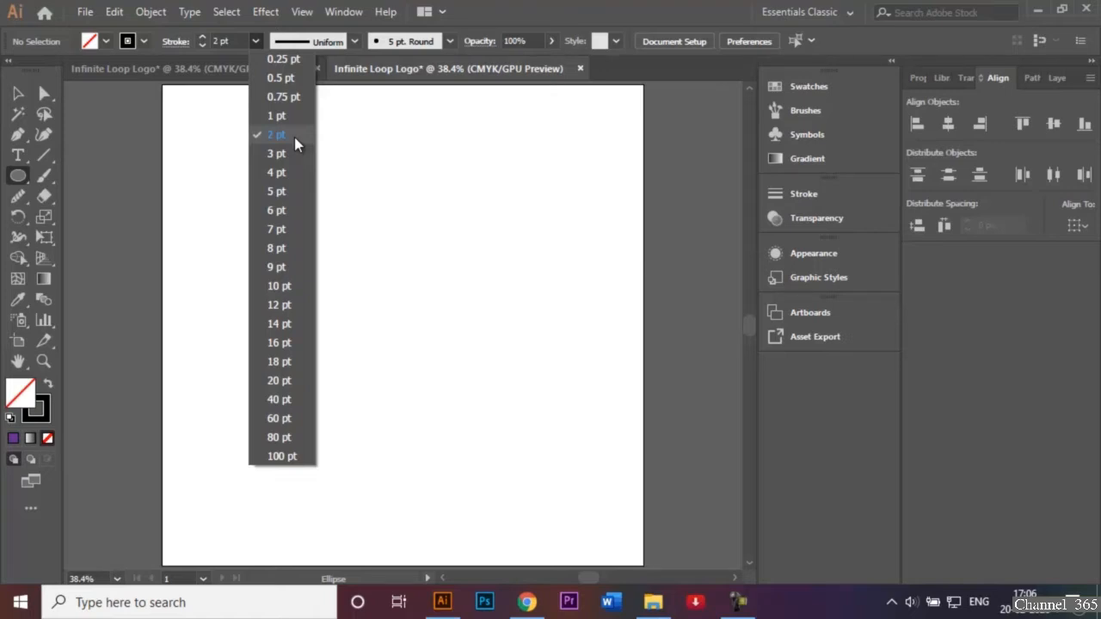
pyautogui.click(395, 217)
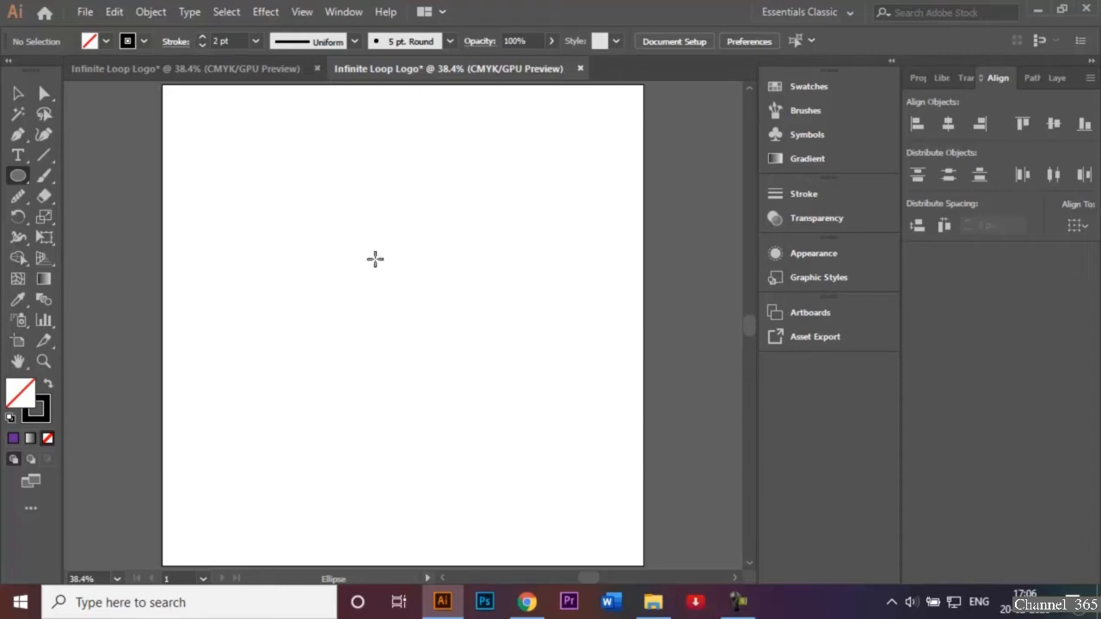
# Check whether Smart Guides are switched on, without creating any shape
pyautogui.click(300, 12)
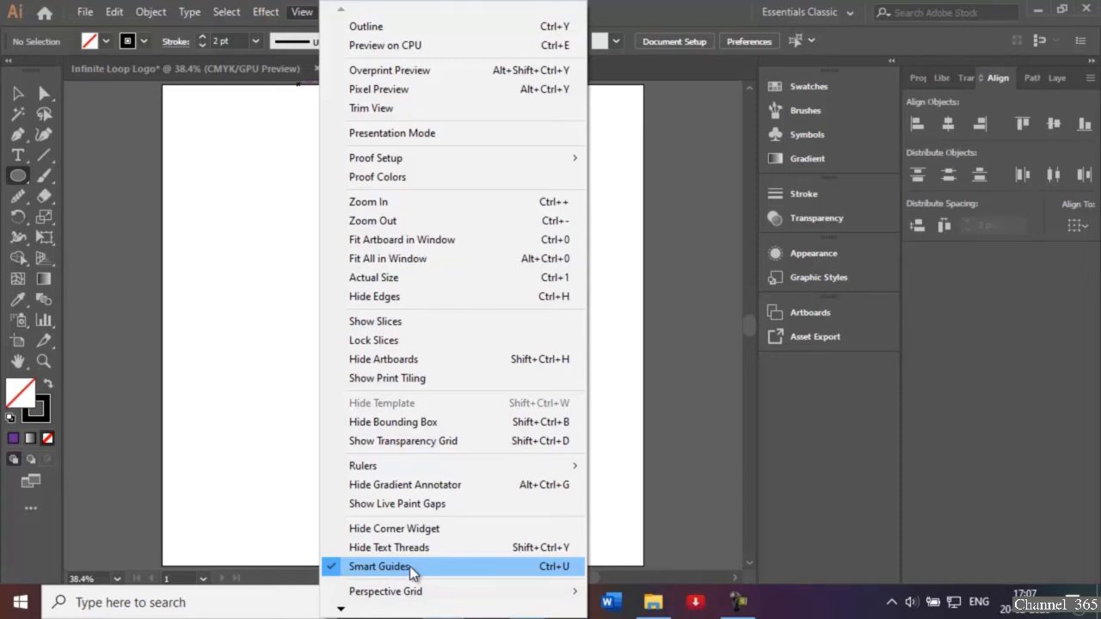
pyautogui.click(285, 436)
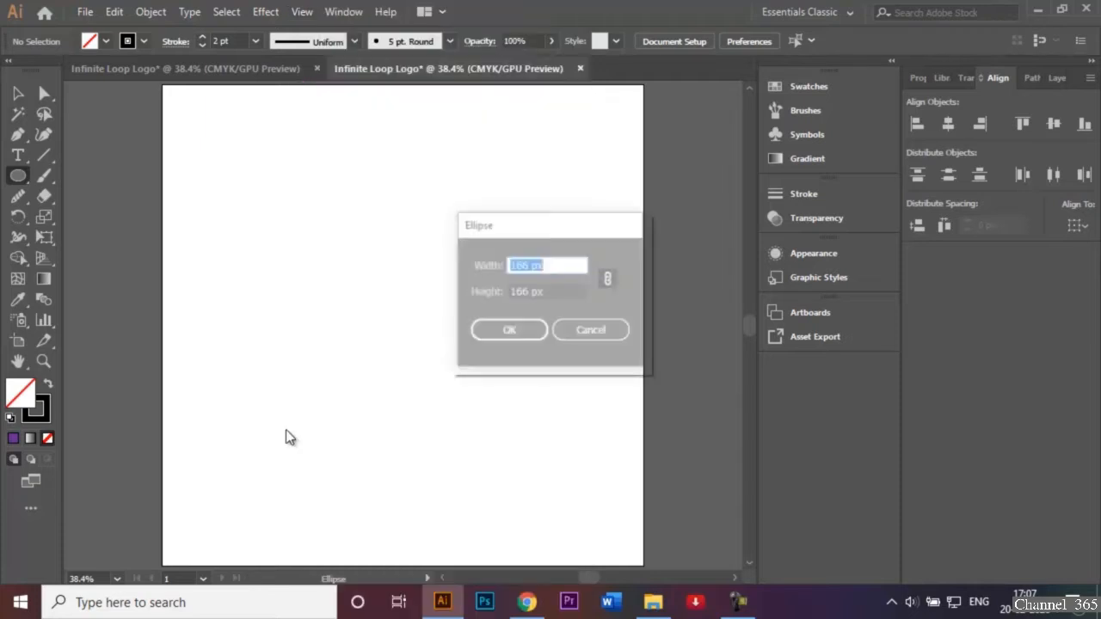
pyautogui.click(591, 331)
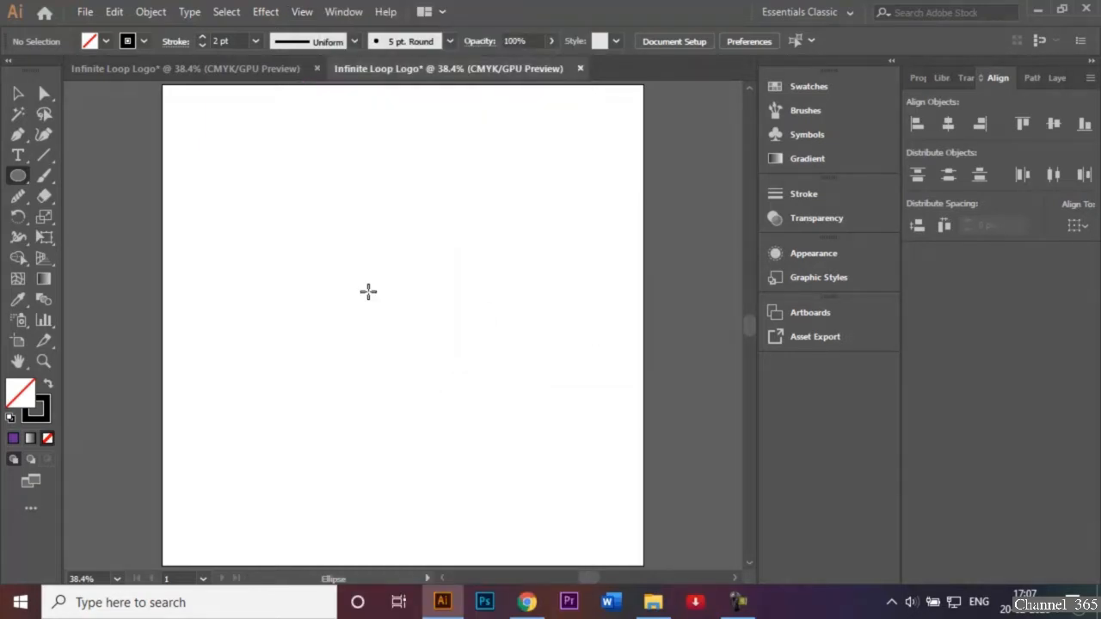
# Create a 450 px circle and move its center onto the artboard's center
pyautogui.click(402, 323)
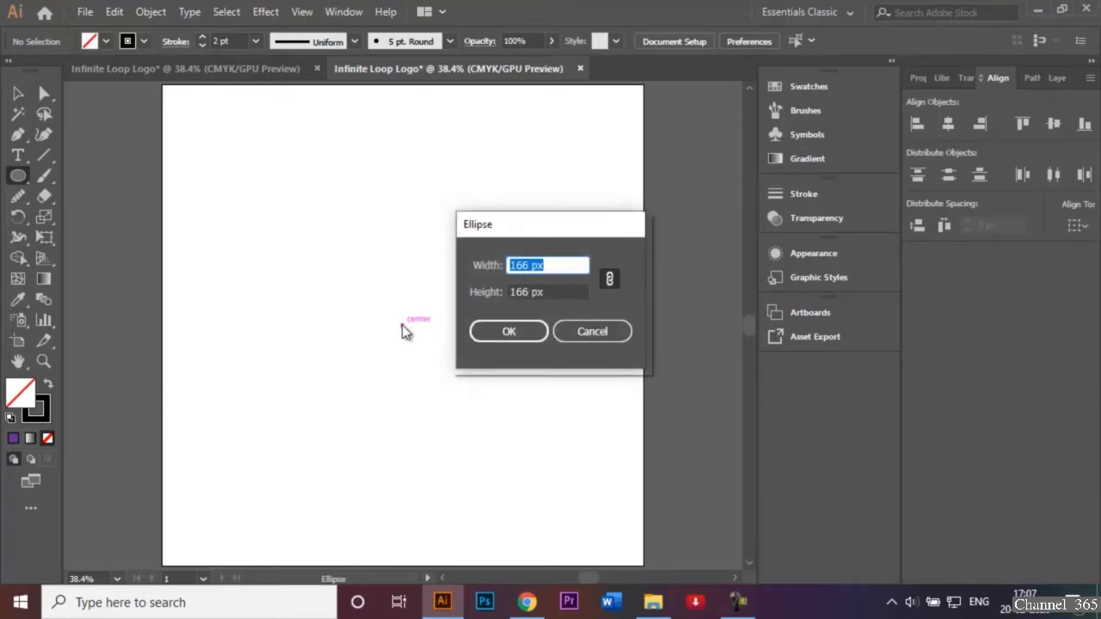
pyautogui.press('BackSpace')
pyautogui.write('450')
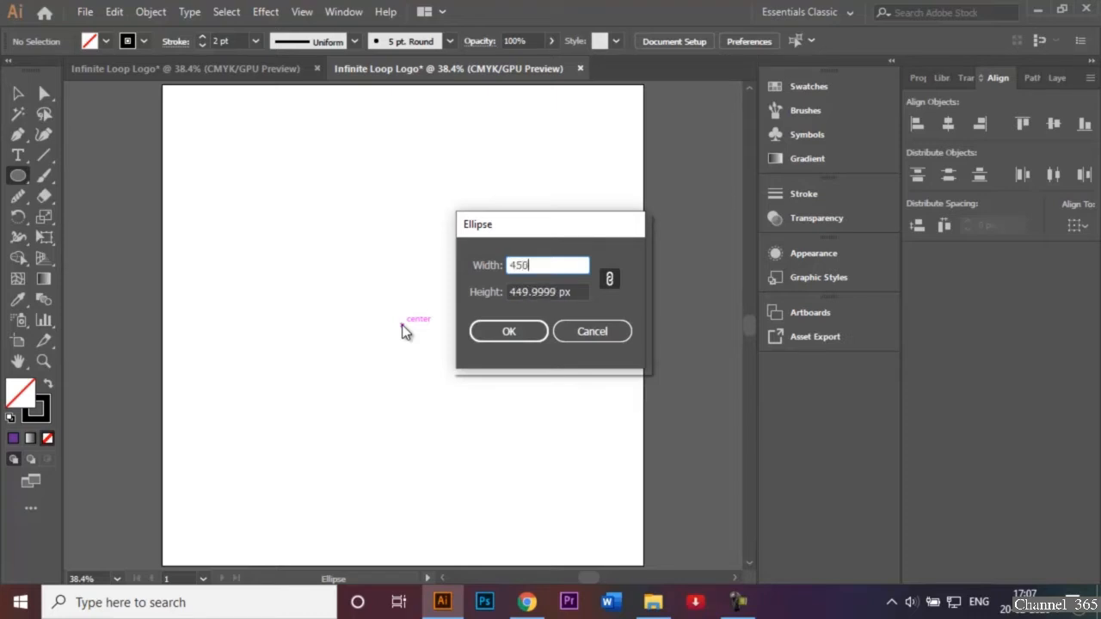
pyautogui.click(513, 332)
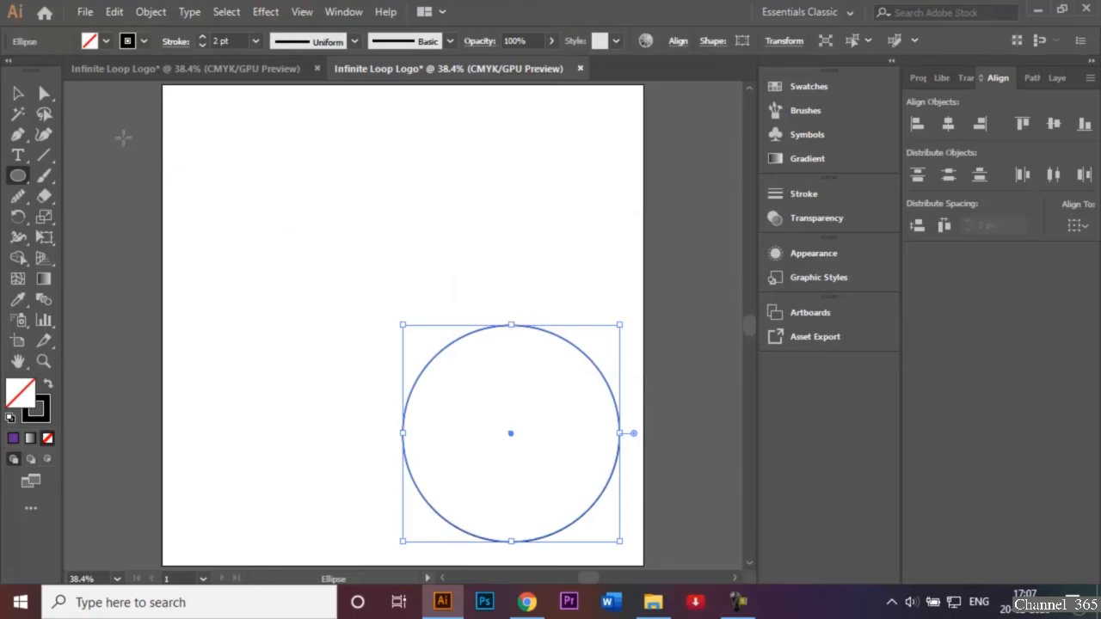
pyautogui.press('v')
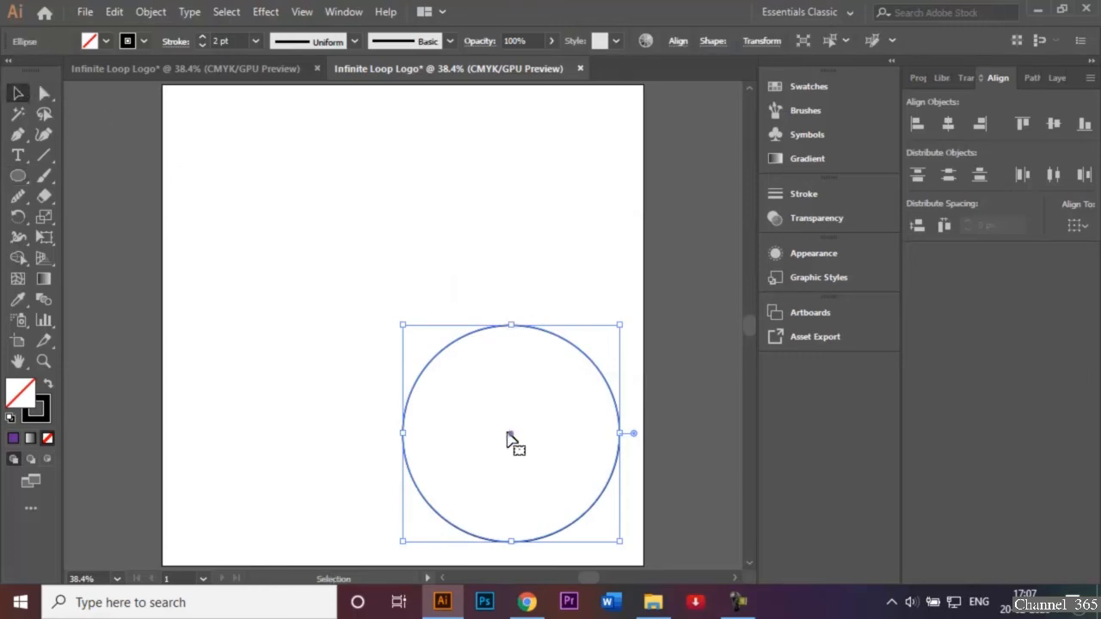
pyautogui.moveTo(507, 439); pyautogui.dragTo(402, 327)
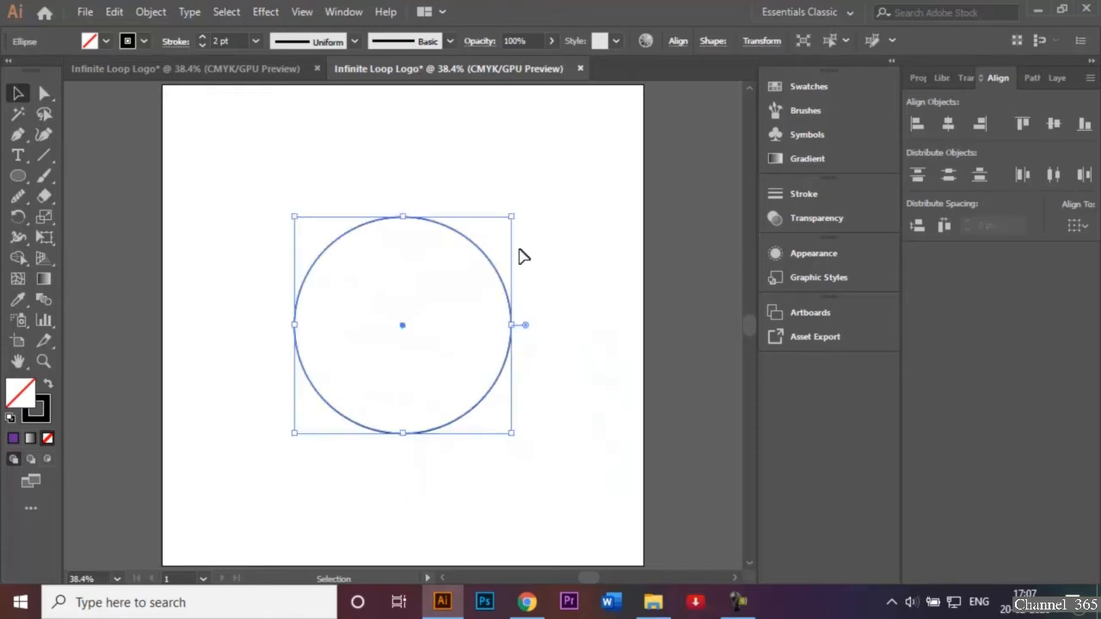
pyautogui.click(523, 256)
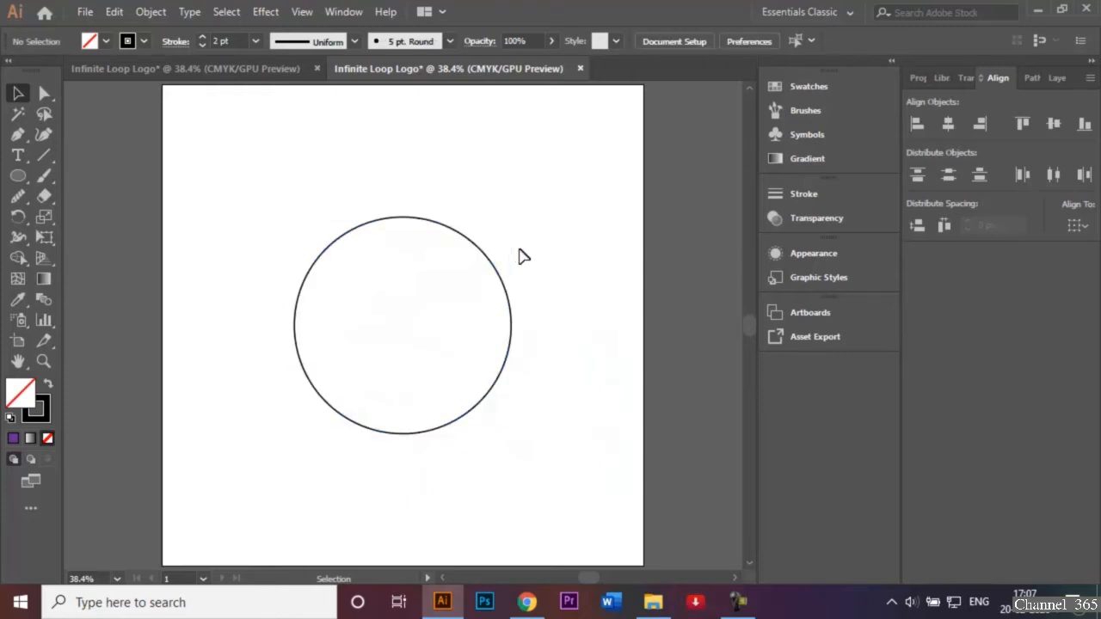
# Create a 308 px circle and move it so it is concentric with the 450 px circle
pyautogui.click(16, 176)
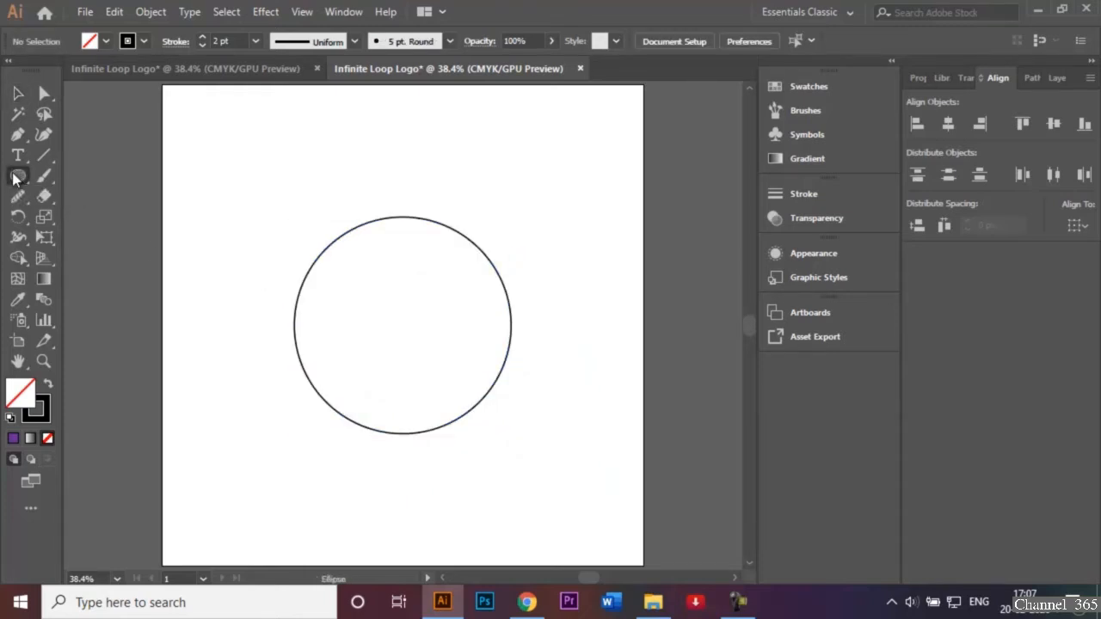
pyautogui.click(401, 325)
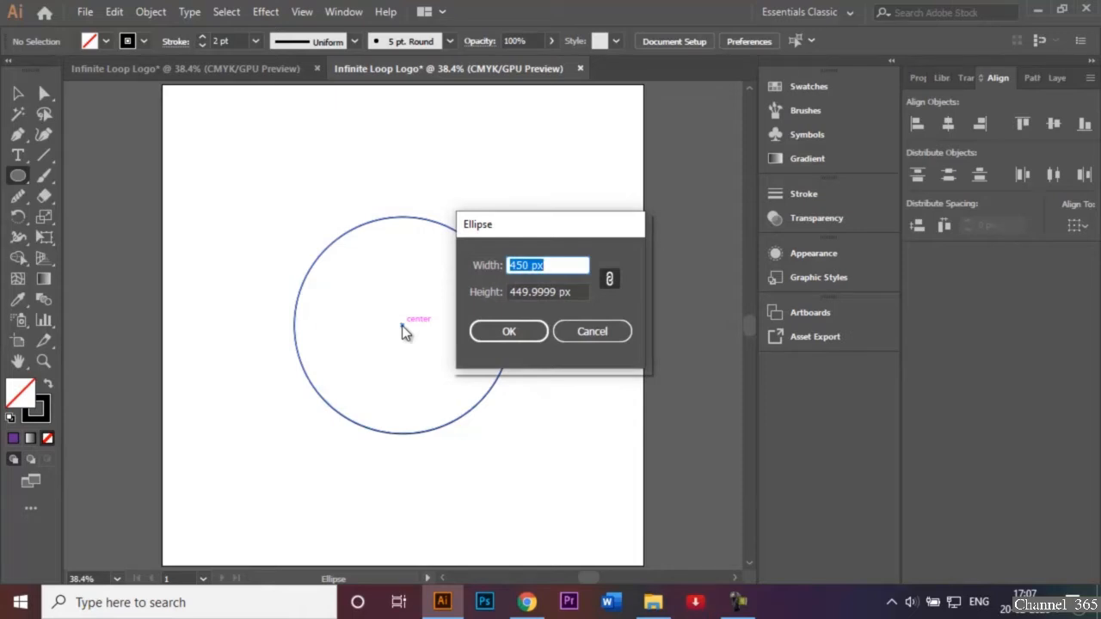
pyautogui.write('308')
pyautogui.click(522, 336)
pyautogui.click(148, 122)
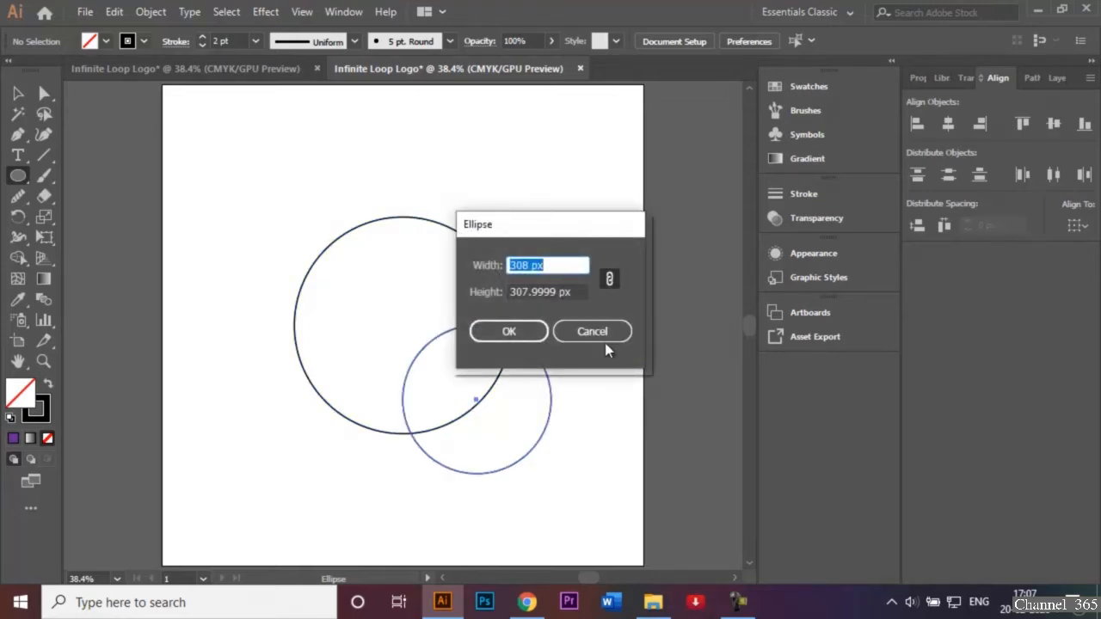
pyautogui.click(578, 332)
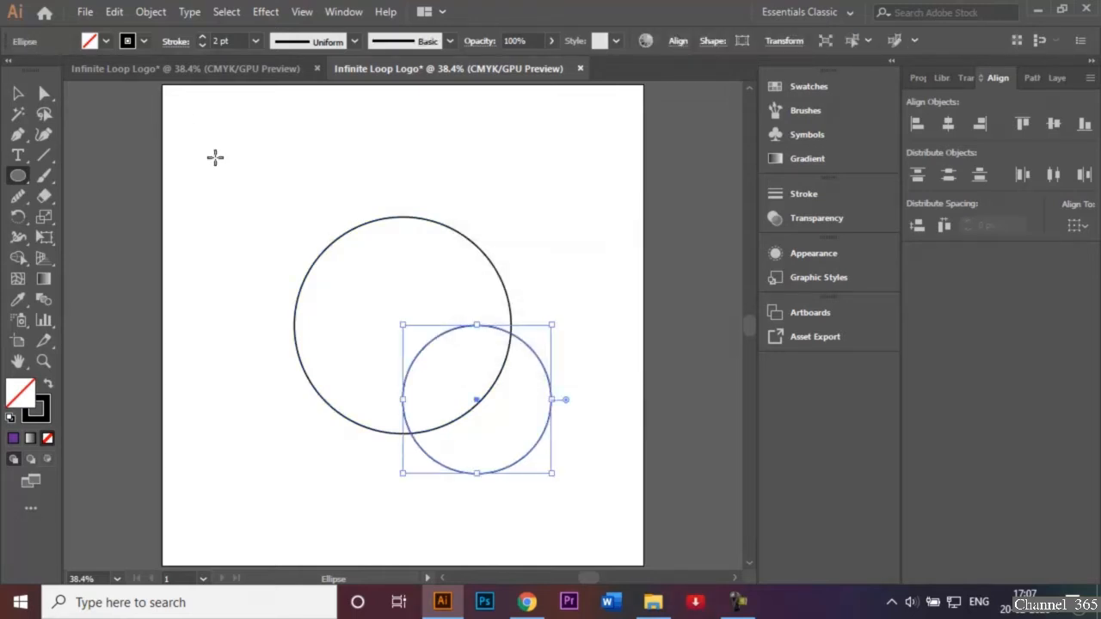
pyautogui.click(16, 94)
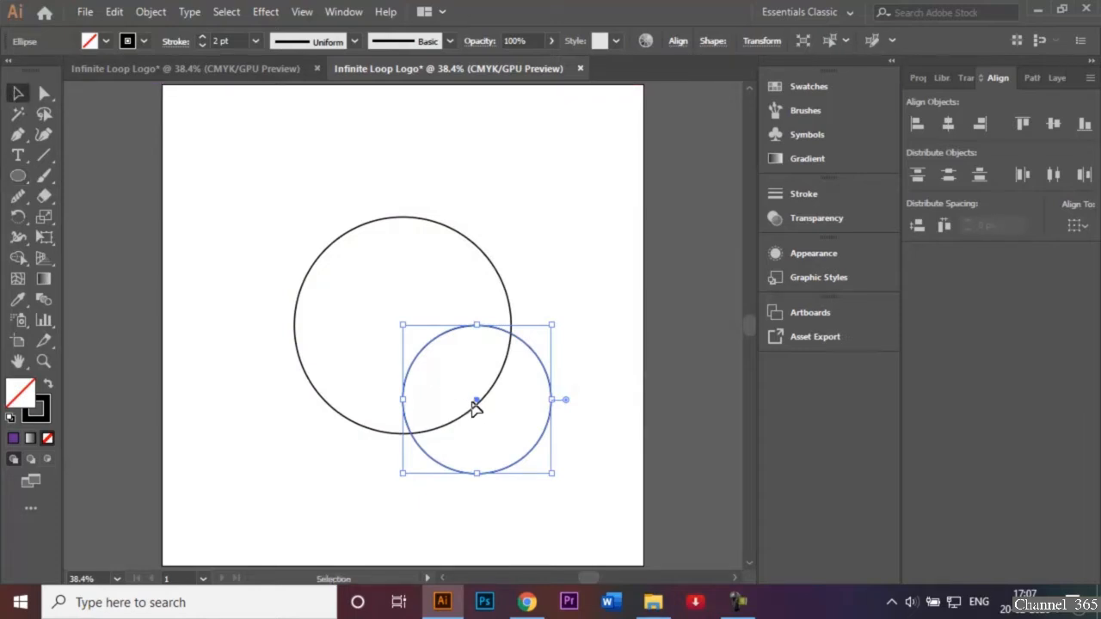
pyautogui.moveTo(480, 409); pyautogui.dragTo(402, 330)
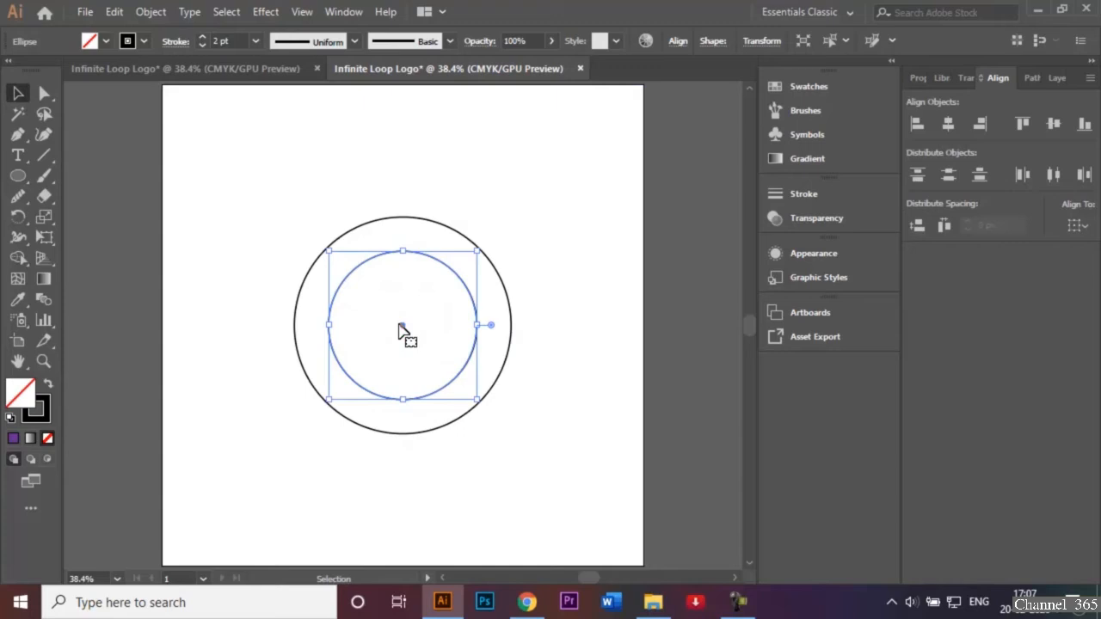
pyautogui.click(493, 172)
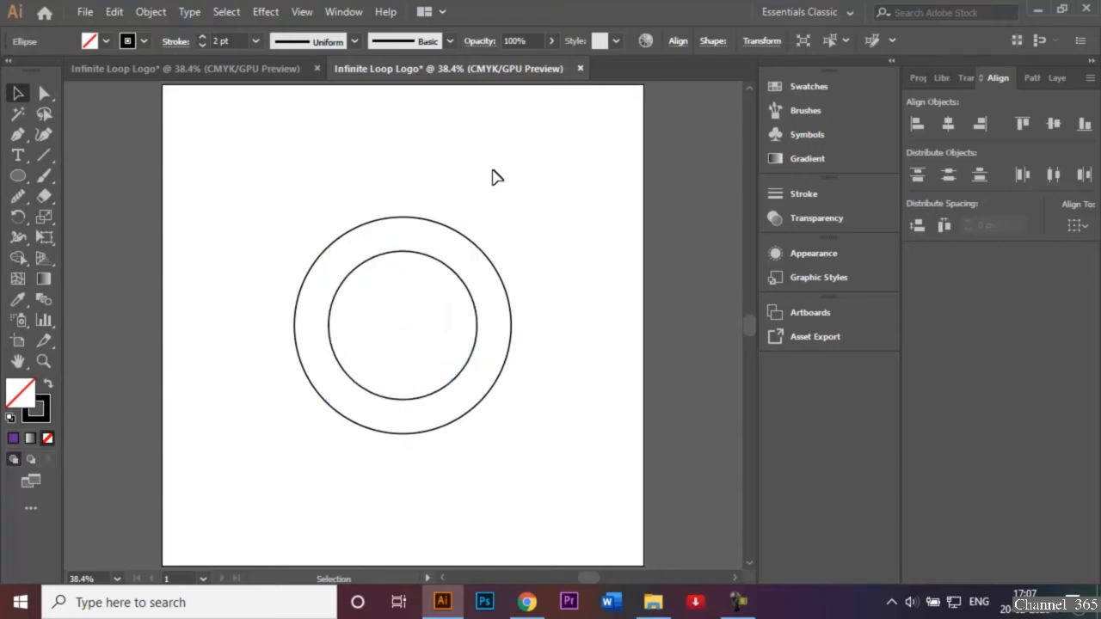
# Create a 166 px circle and move it to the common center of the two larger circles
pyautogui.click(18, 175)
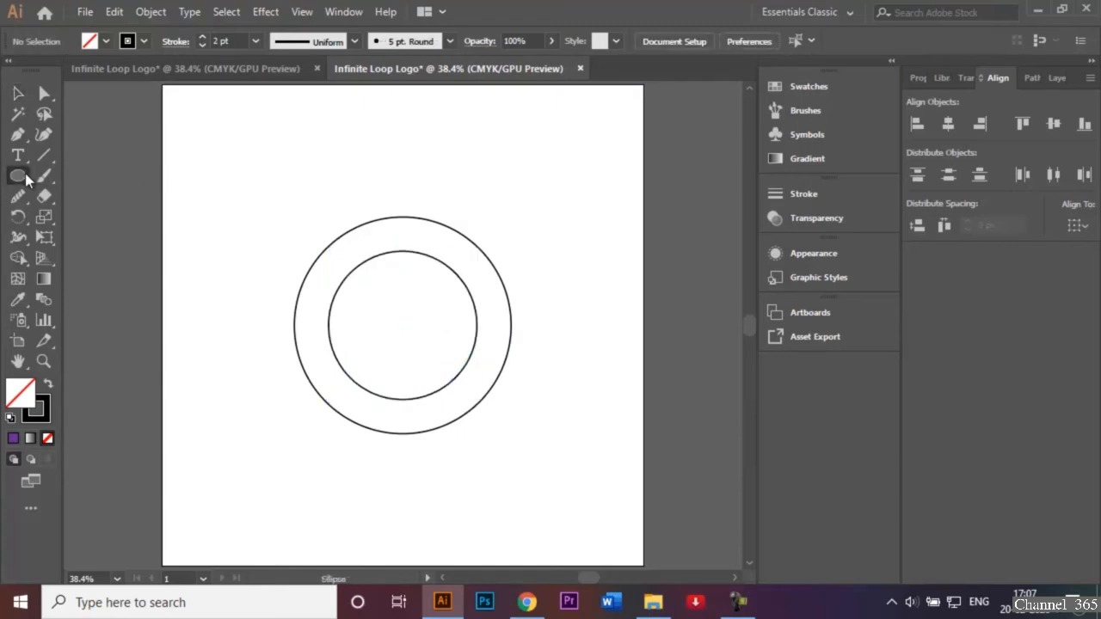
pyautogui.click(404, 323)
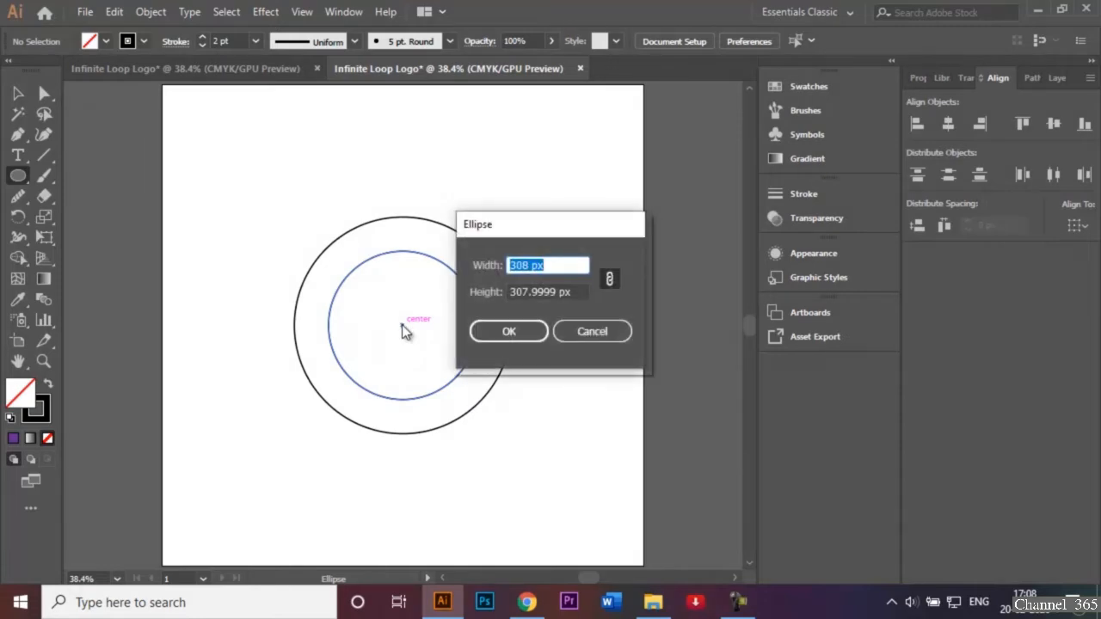
pyautogui.press('BackSpace')
pyautogui.write('1')
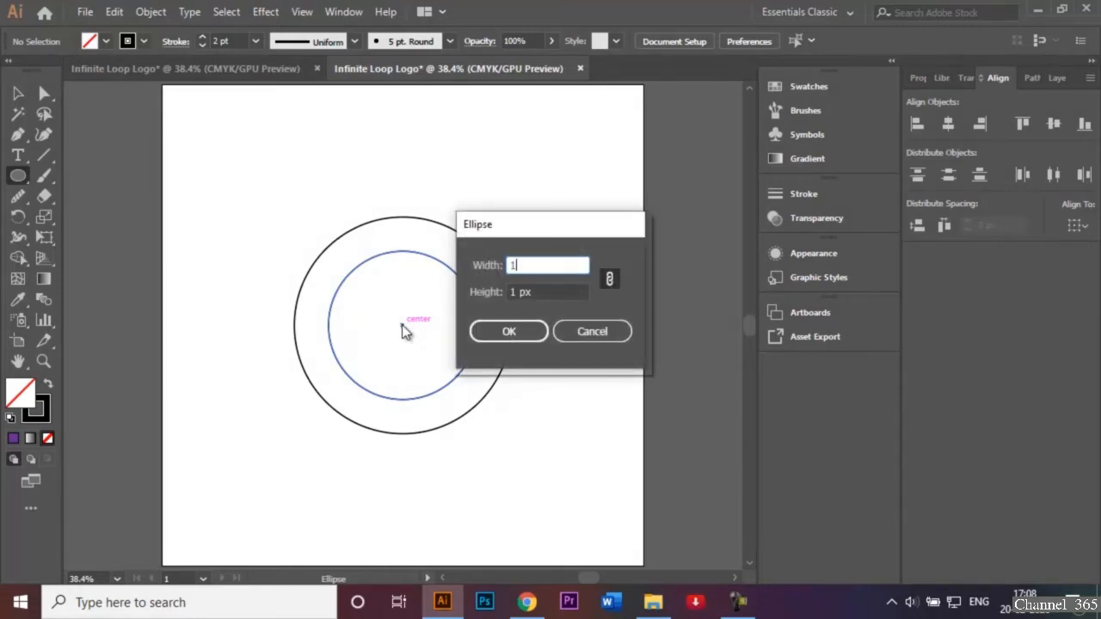
pyautogui.write('66')
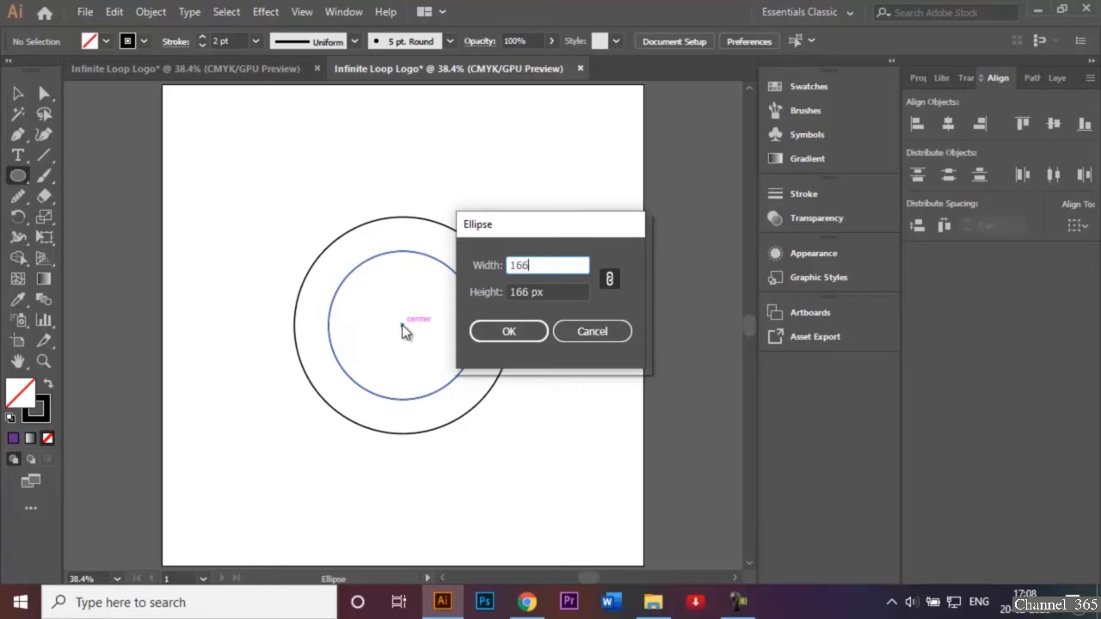
pyautogui.click(517, 341)
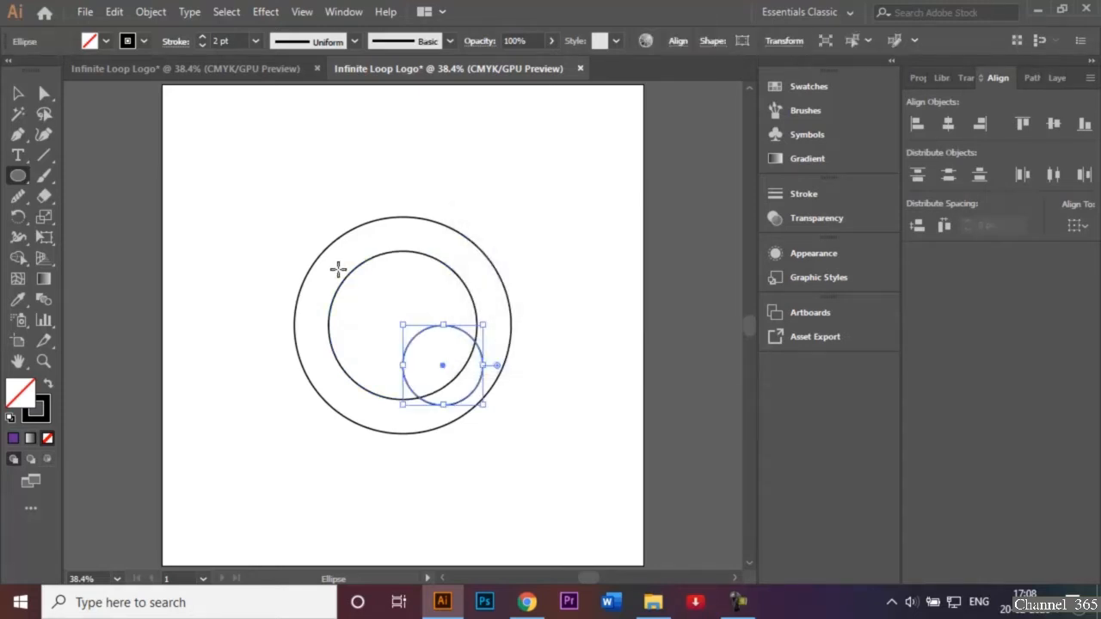
pyautogui.click(18, 93)
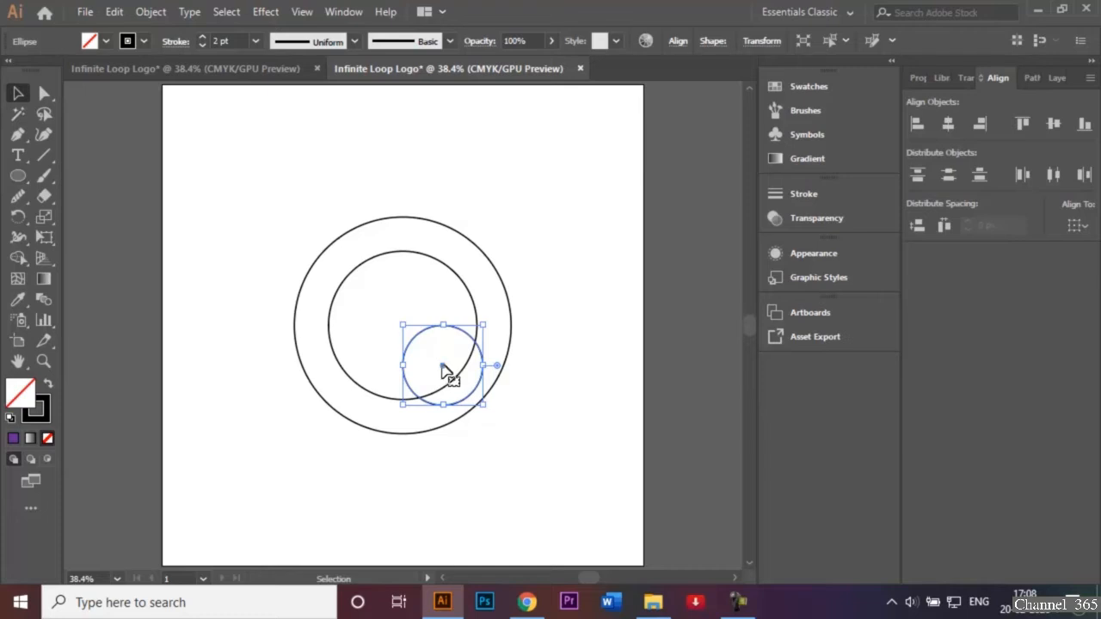
pyautogui.moveTo(442, 366); pyautogui.dragTo(403, 325)
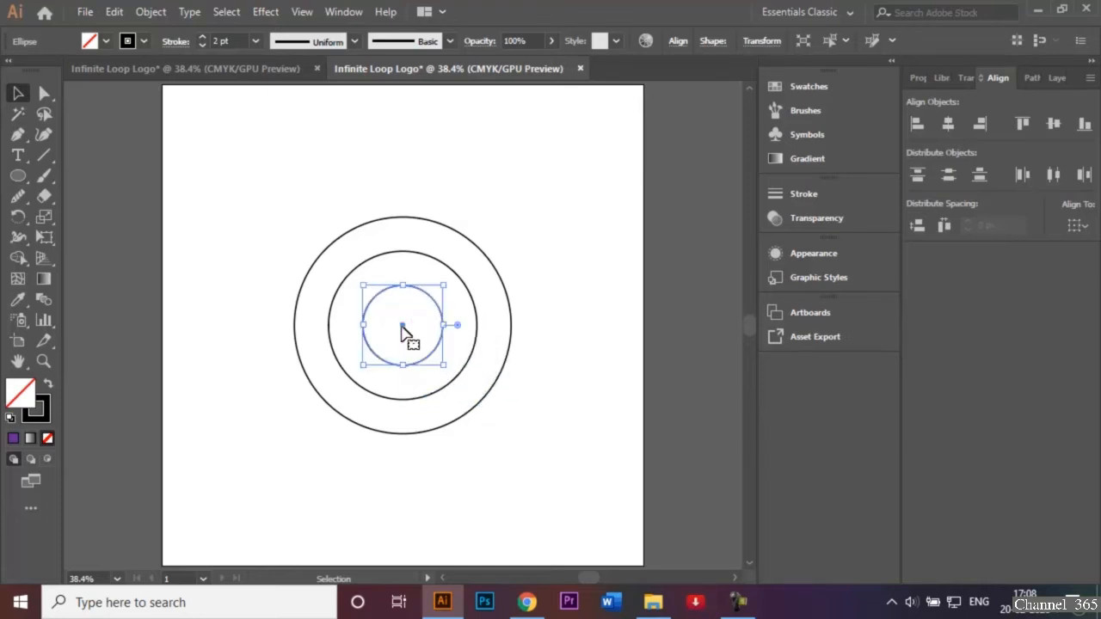
pyautogui.click(481, 181)
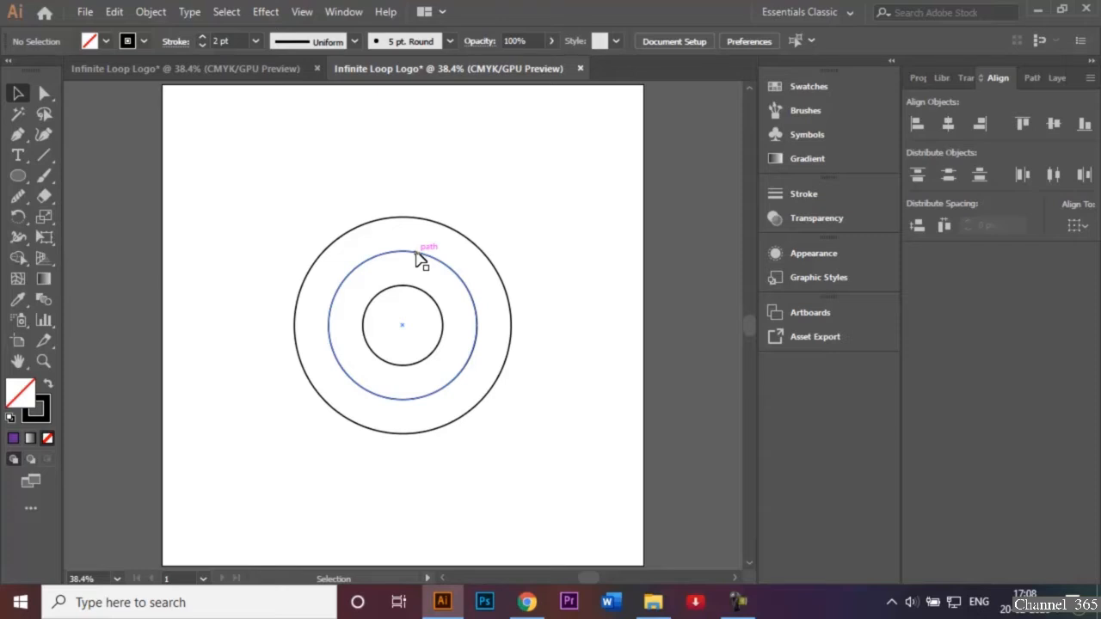
# Duplicate the 308 px circle horizontally to both sides, with the copies touching the outer circle's left and right edges
pyautogui.click(421, 262)
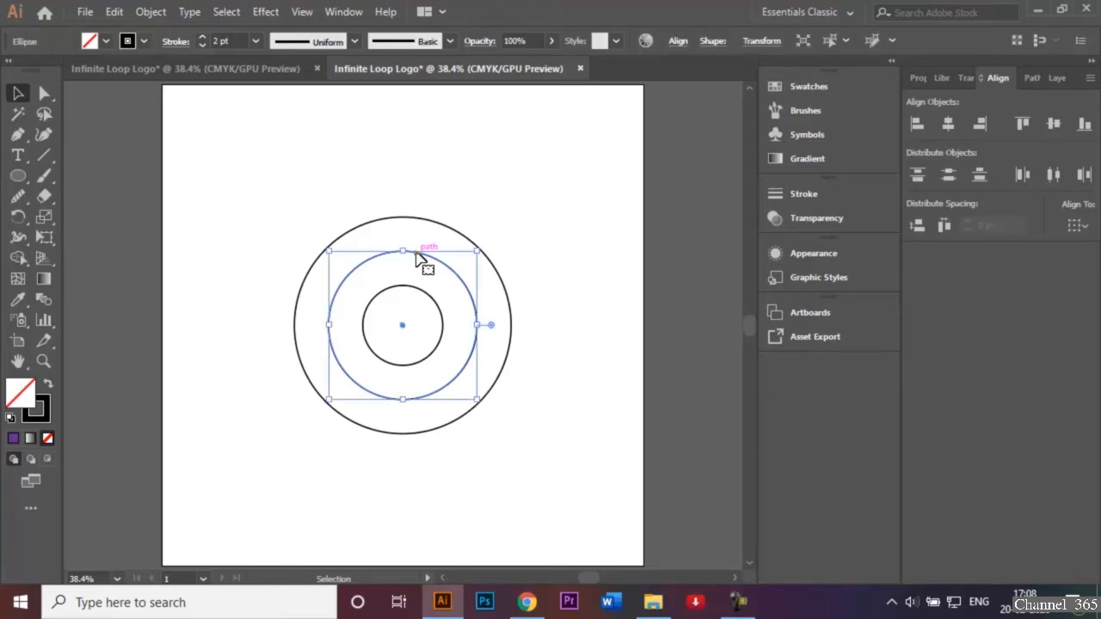
pyautogui.moveTo(402, 330); pyautogui.dragTo(369, 328)
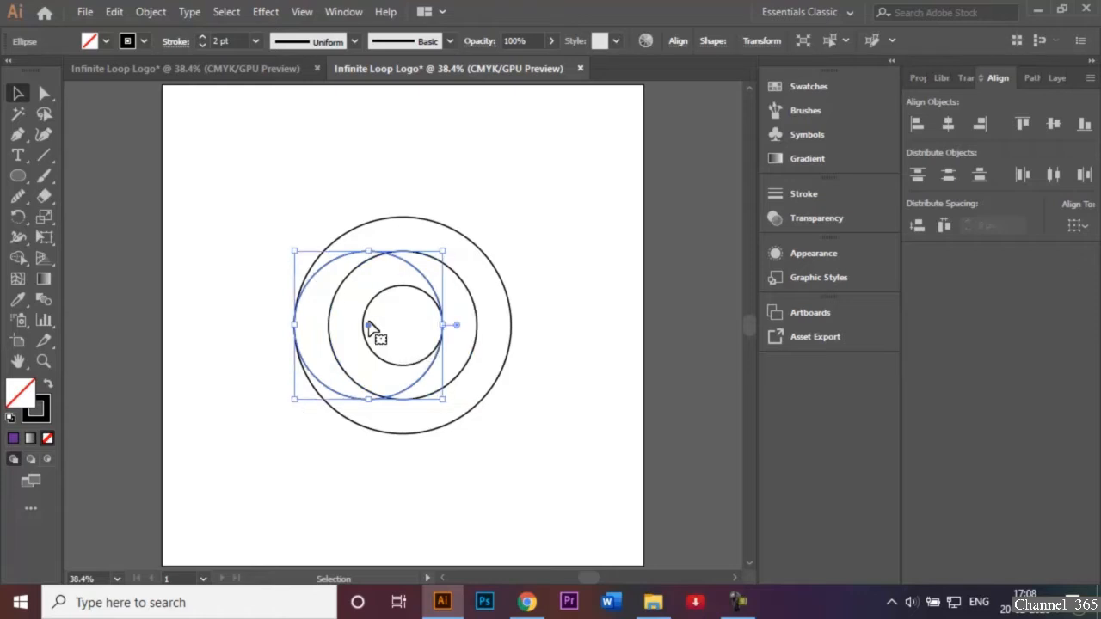
pyautogui.click(519, 212)
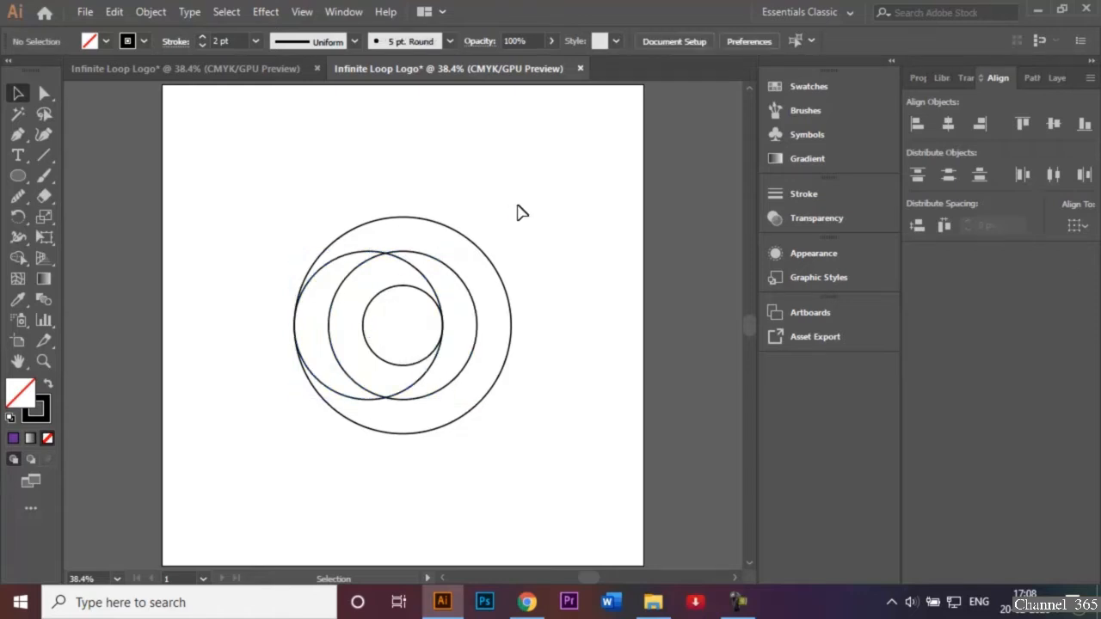
pyautogui.click(433, 258)
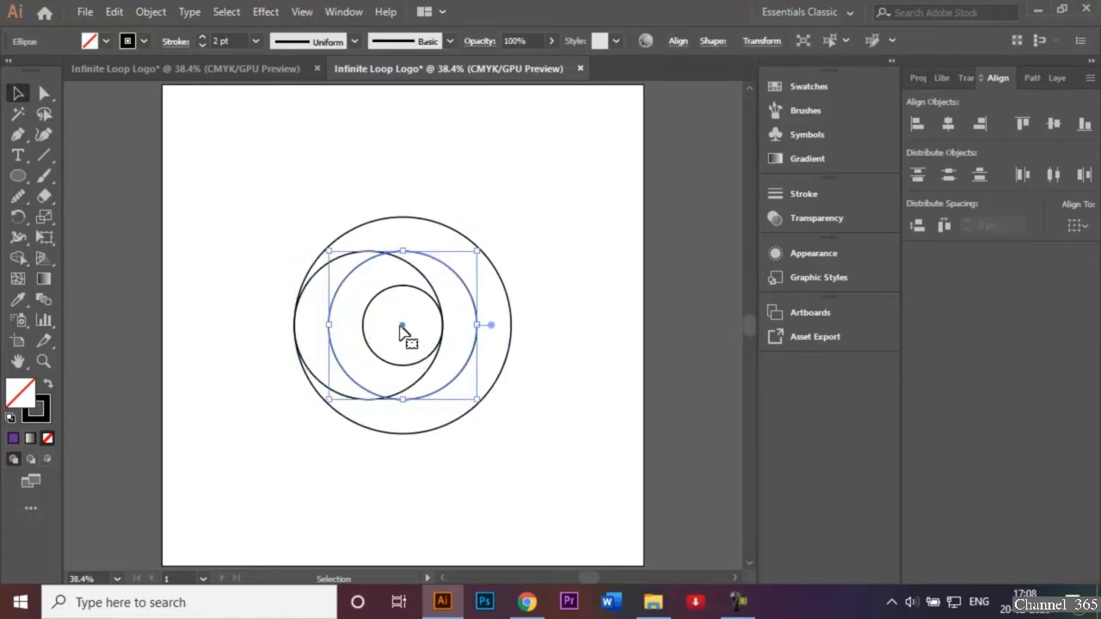
pyautogui.moveTo(406, 329); pyautogui.dragTo(439, 329)
pyautogui.click(555, 248)
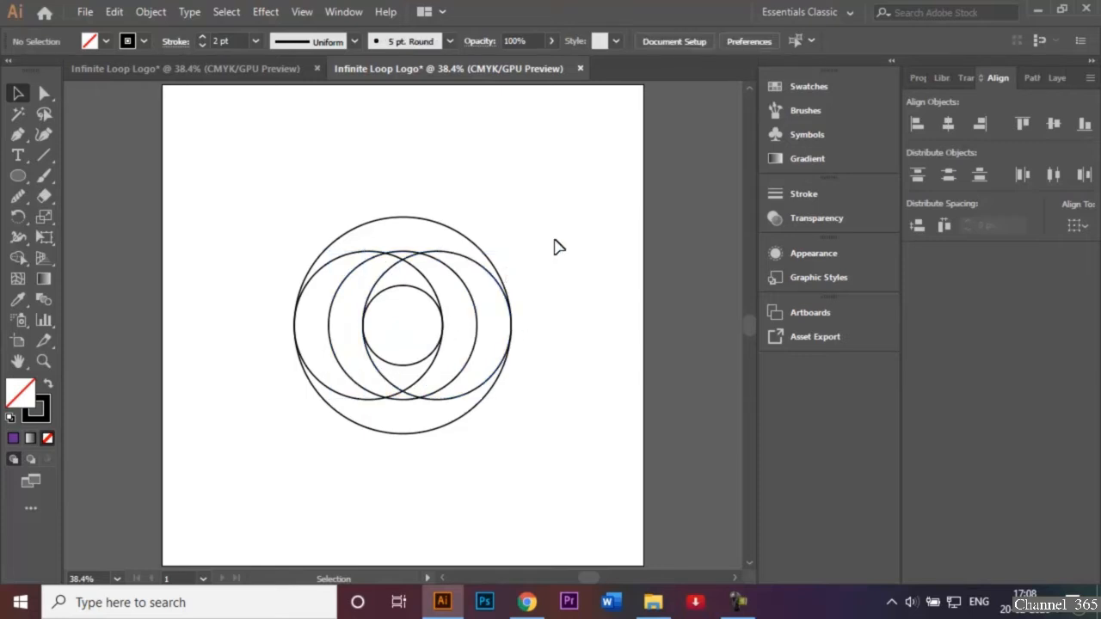
# Move the centered 308 px circle straight down until it touches the bottom edge of the 450 px circle
pyautogui.click(412, 261)
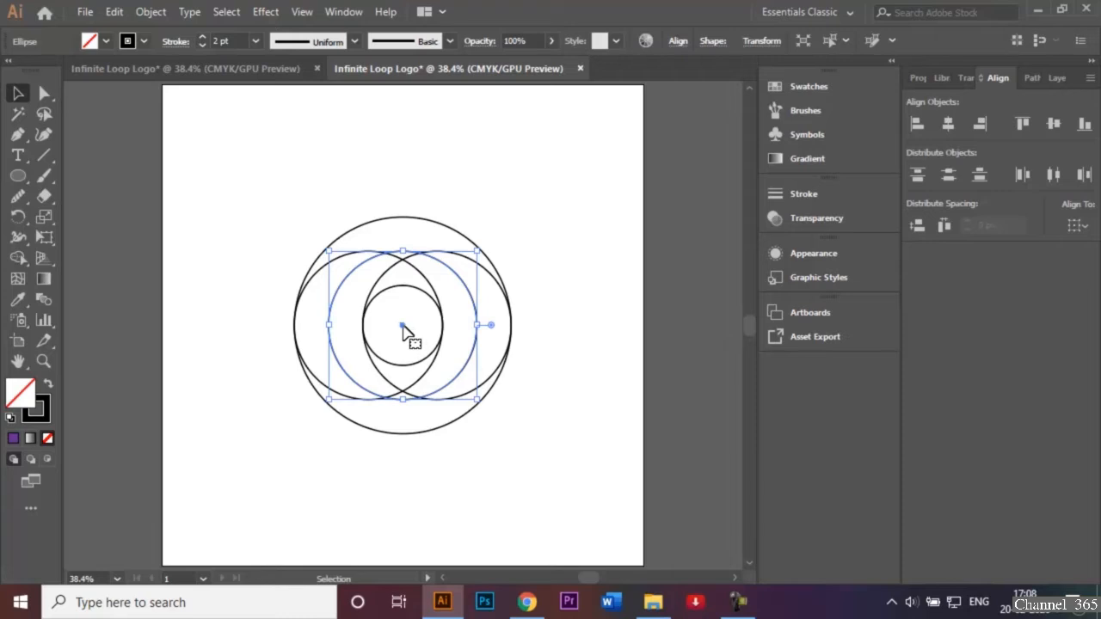
pyautogui.moveTo(402, 327); pyautogui.dragTo(406, 364)
pyautogui.click(483, 215)
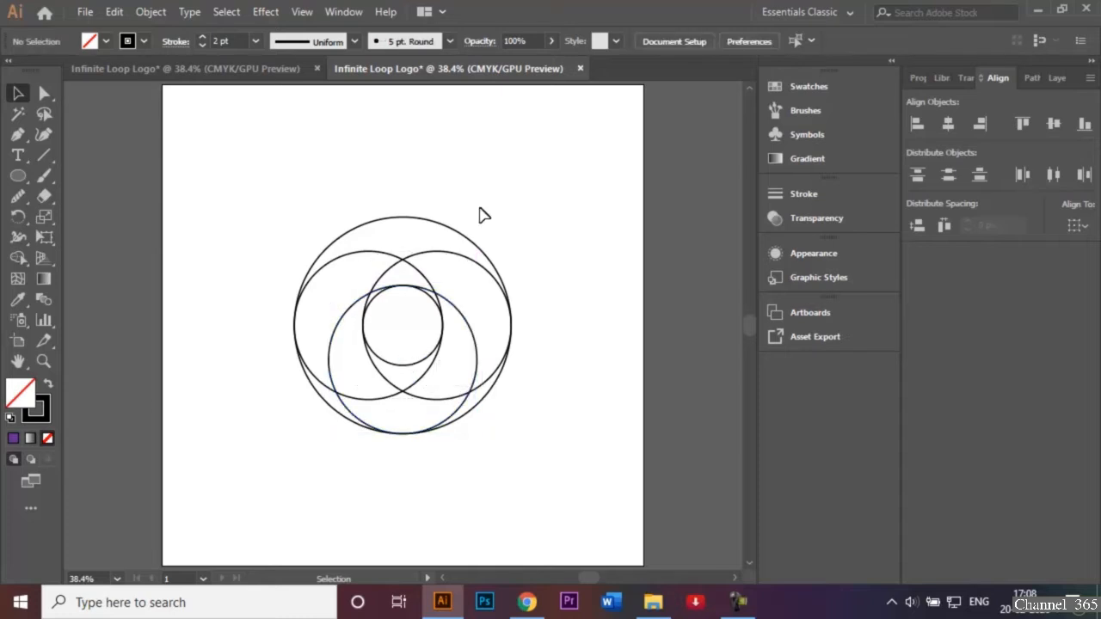
# Move all the circles together toward the left half of the artboard, leaving room for a copy beside them
pyautogui.moveTo(283, 172); pyautogui.dragTo(546, 474)
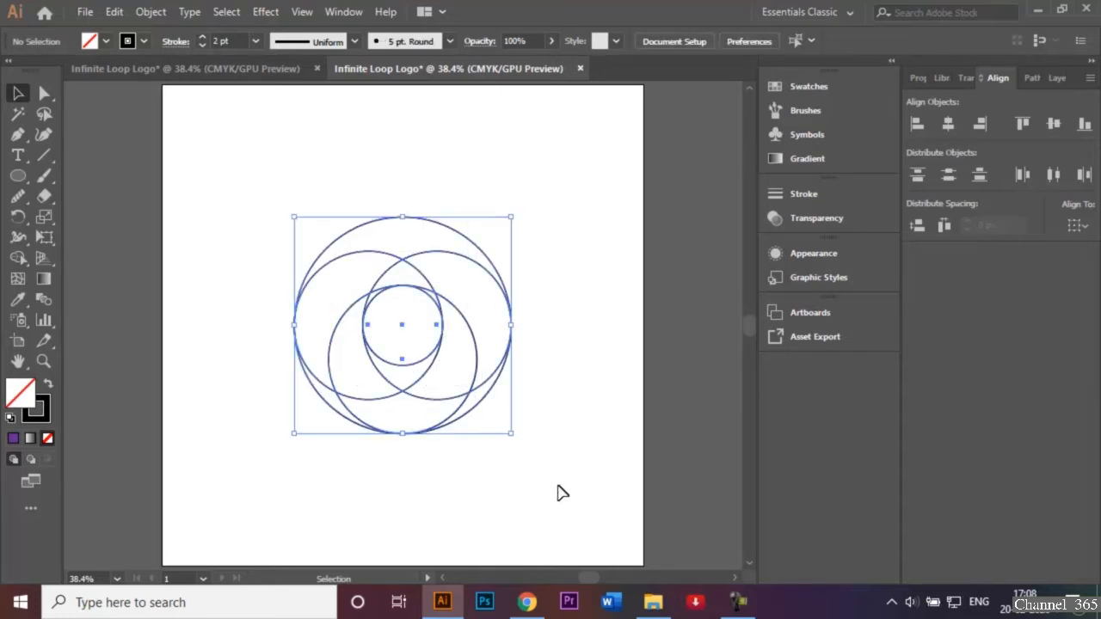
pyautogui.click(386, 319)
pyautogui.moveTo(274, 184); pyautogui.dragTo(563, 487)
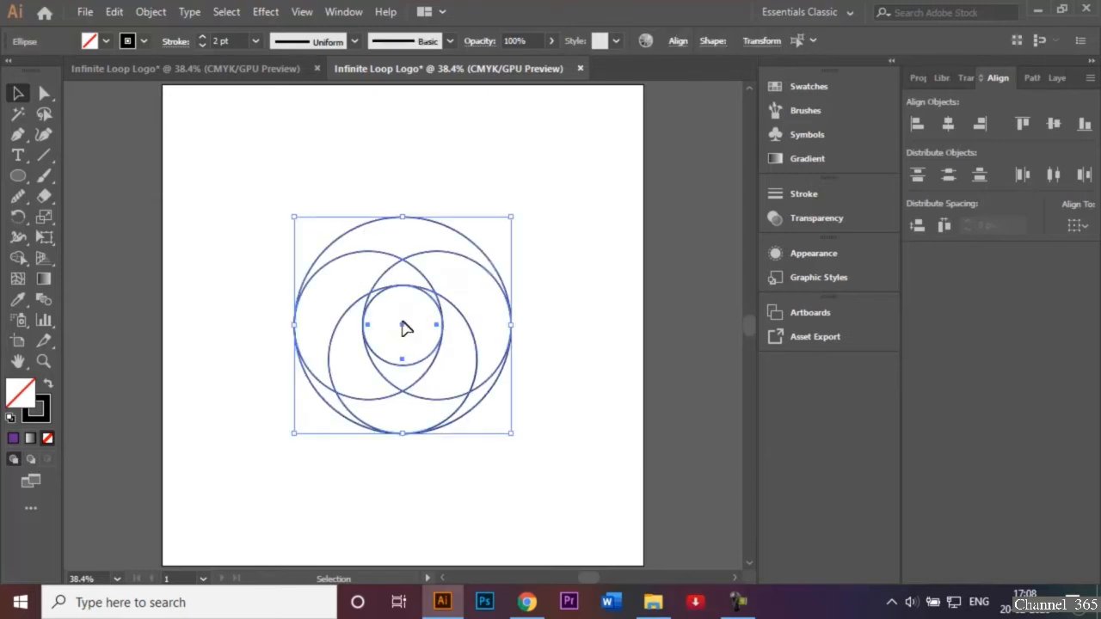
pyautogui.click(371, 301)
pyautogui.moveTo(278, 184); pyautogui.dragTo(538, 453)
pyautogui.moveTo(404, 338); pyautogui.dragTo(352, 322)
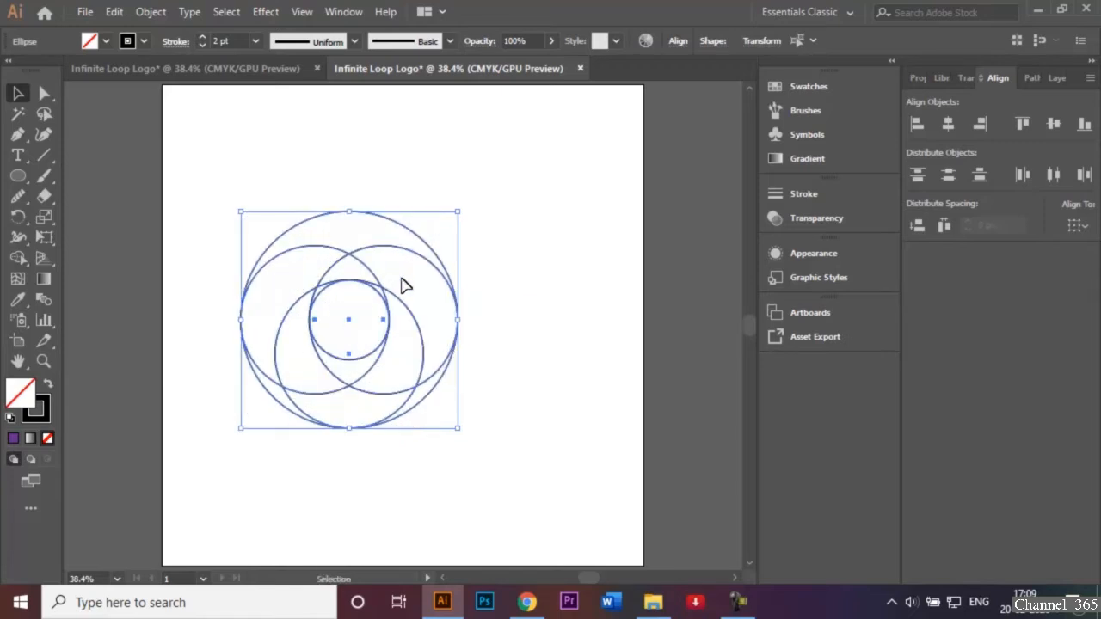
pyautogui.click(484, 237)
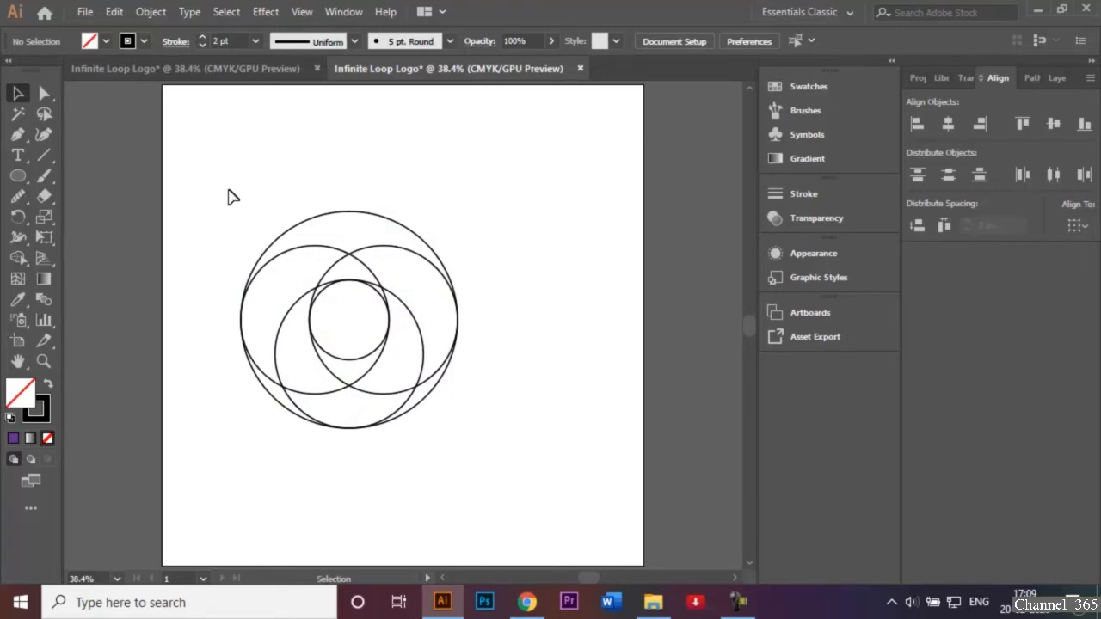
# Duplicate the whole circle construction 308 px horizontally to the right, keeping it level with the original
pyautogui.moveTo(220, 191); pyautogui.dragTo(466, 416)
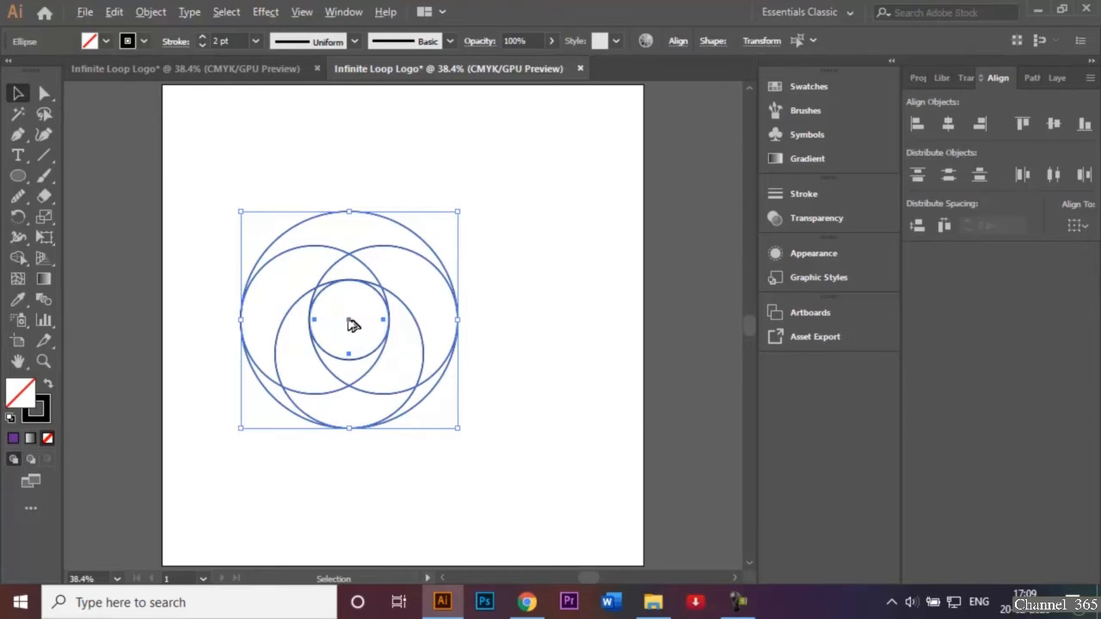
pyautogui.moveTo(349, 320); pyautogui.dragTo(499, 323)
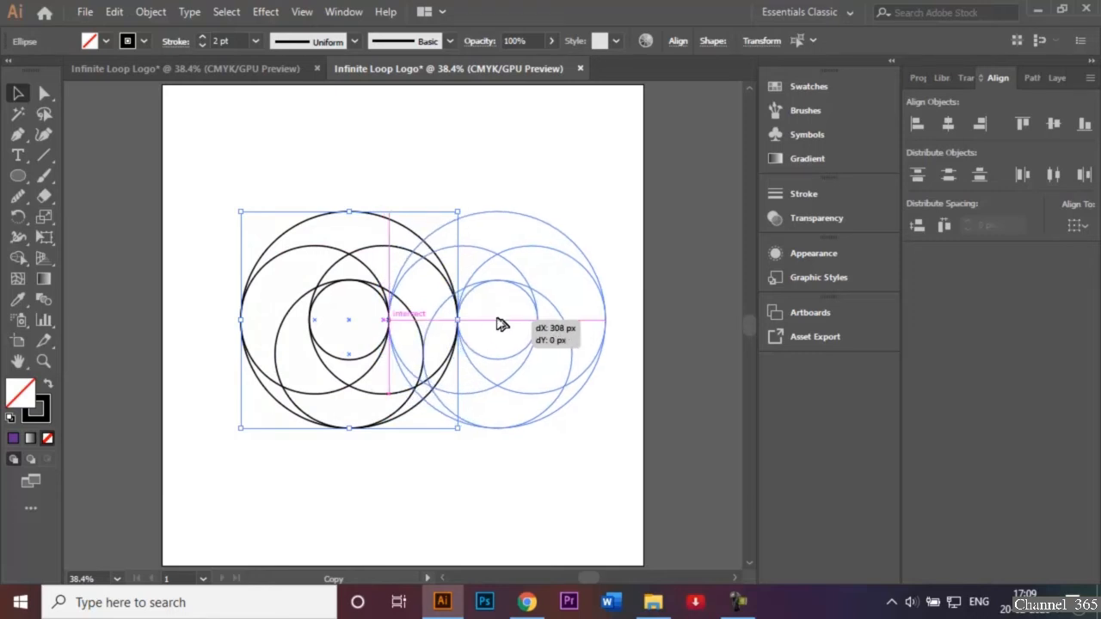
pyautogui.moveTo(502, 323); pyautogui.dragTo(503, 324)
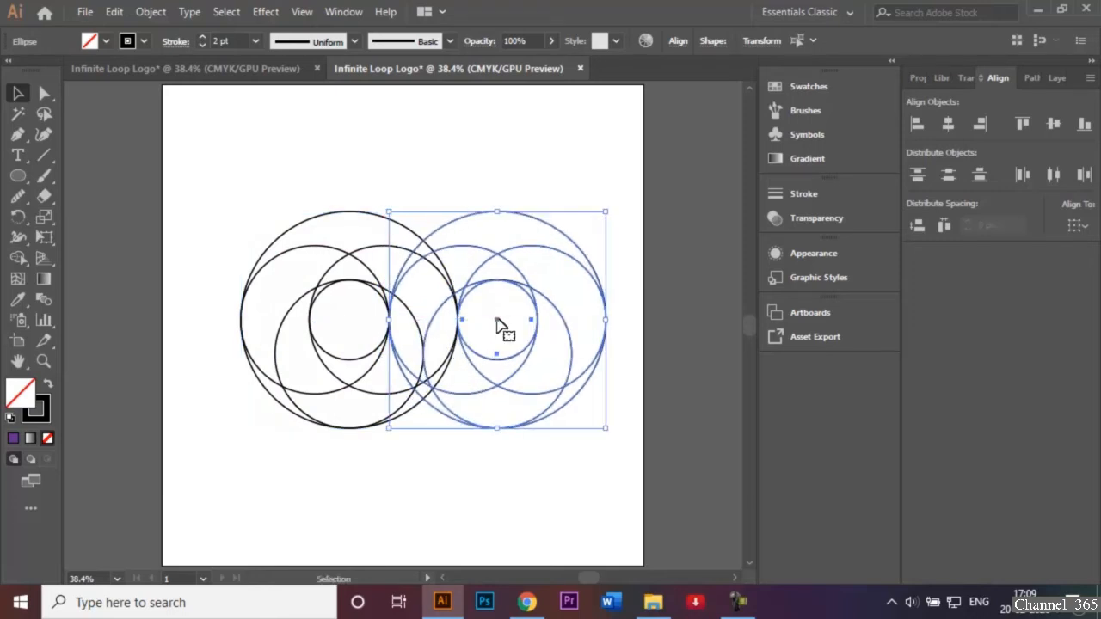
pyautogui.click(524, 167)
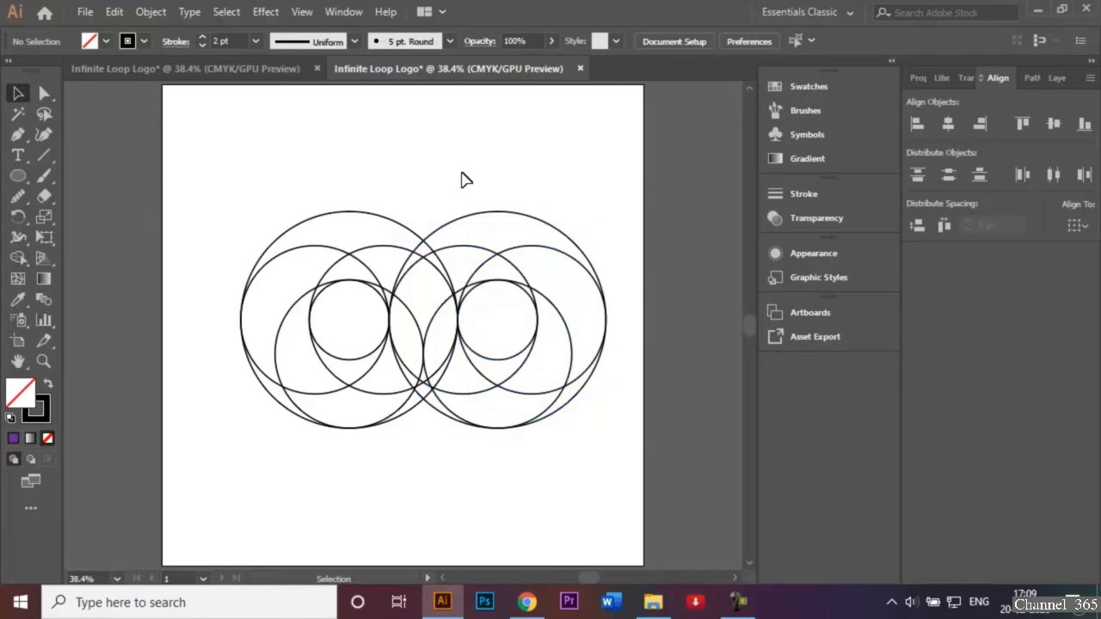
# Reflect the right-hand set of circles across the horizontal axis without making a copy
pyautogui.moveTo(462, 173); pyautogui.dragTo(565, 457)
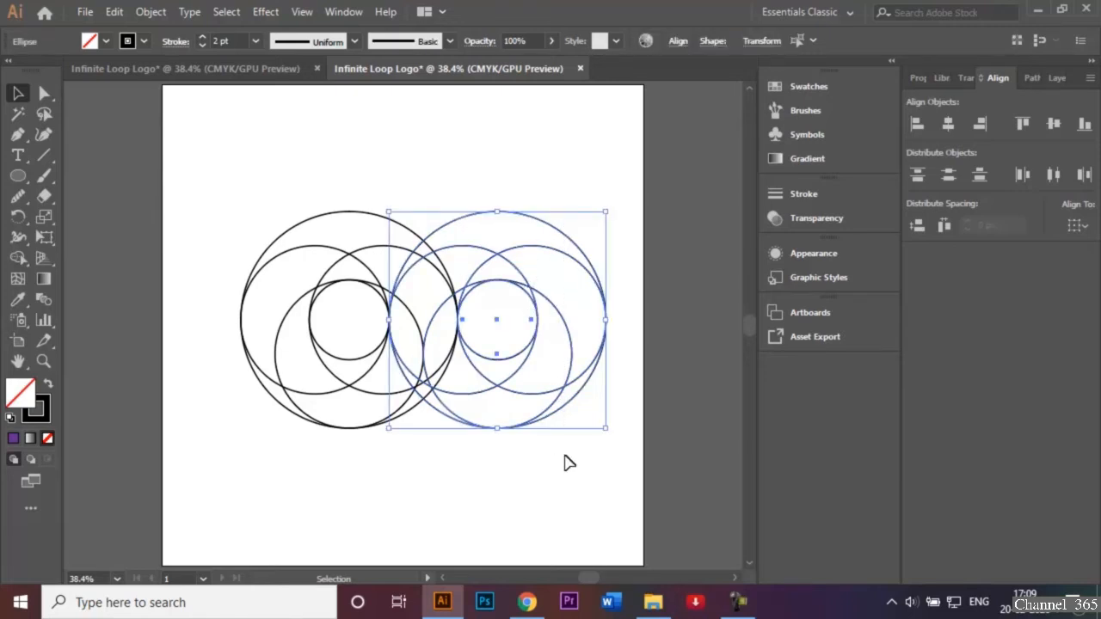
pyautogui.rightClick(561, 413)
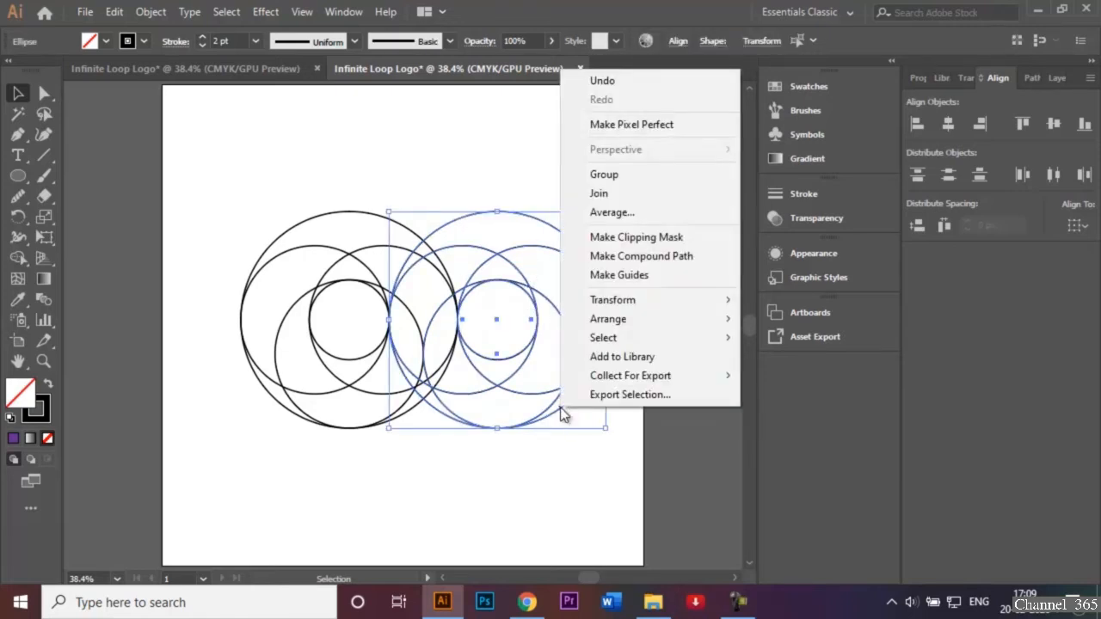
pyautogui.moveTo(692, 310)
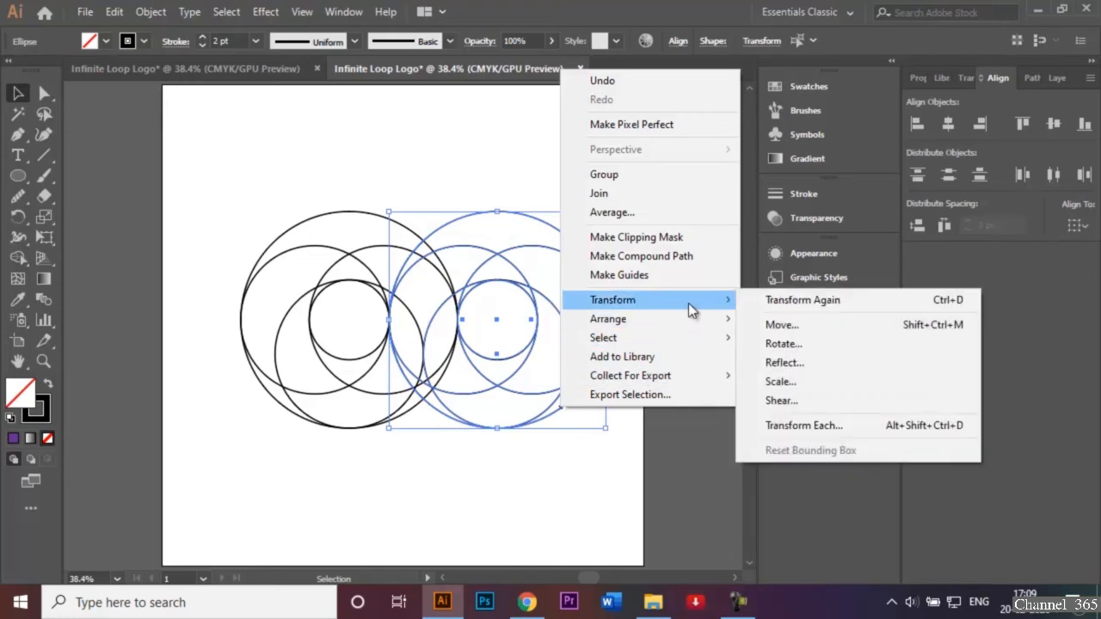
pyautogui.click(777, 360)
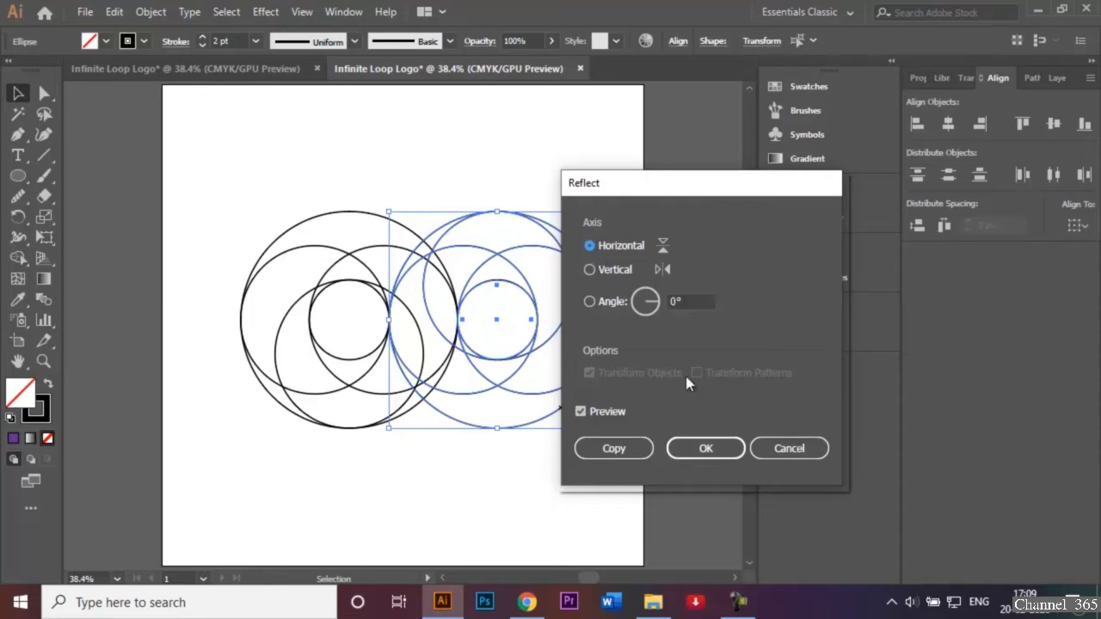
pyautogui.click(705, 448)
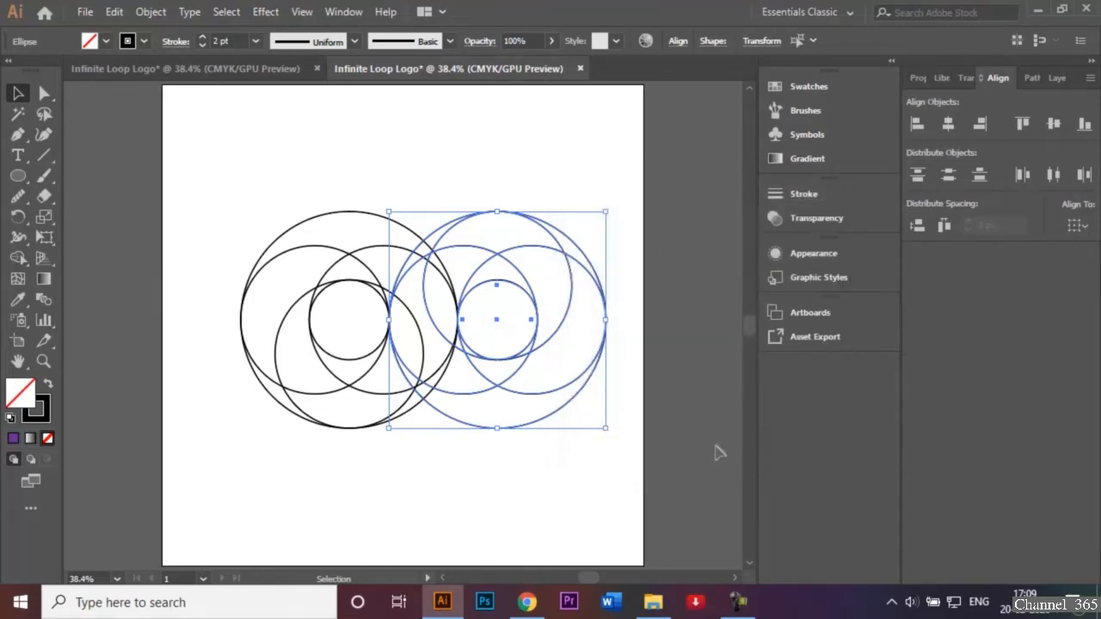
pyautogui.click(433, 98)
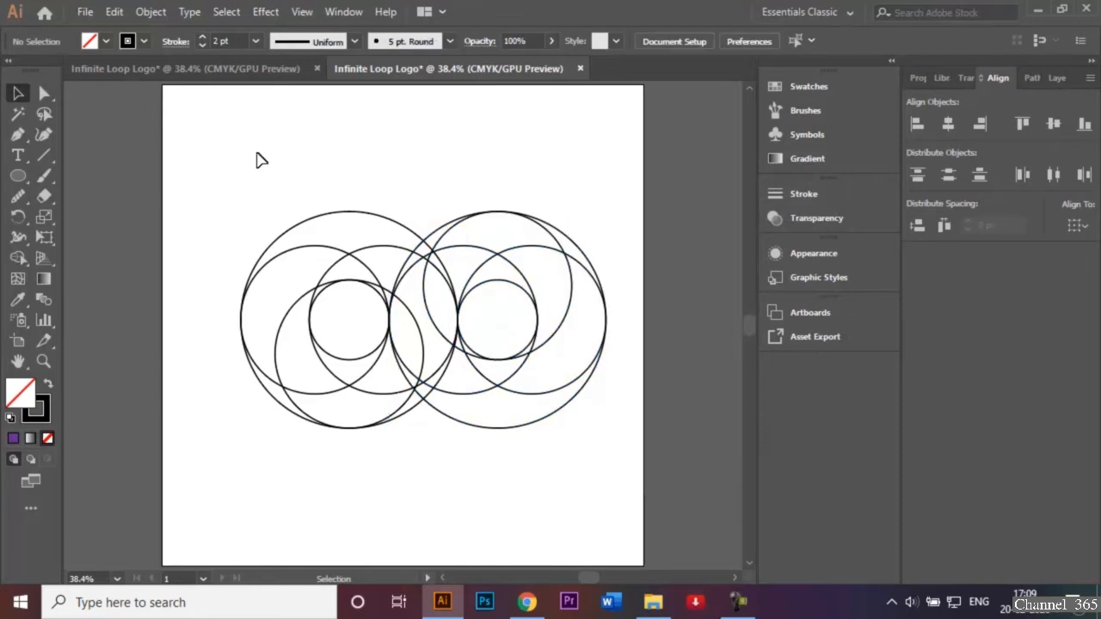
# Move both sets of circles together horizontally to the center of the artboard
pyautogui.moveTo(257, 153); pyautogui.dragTo(597, 472)
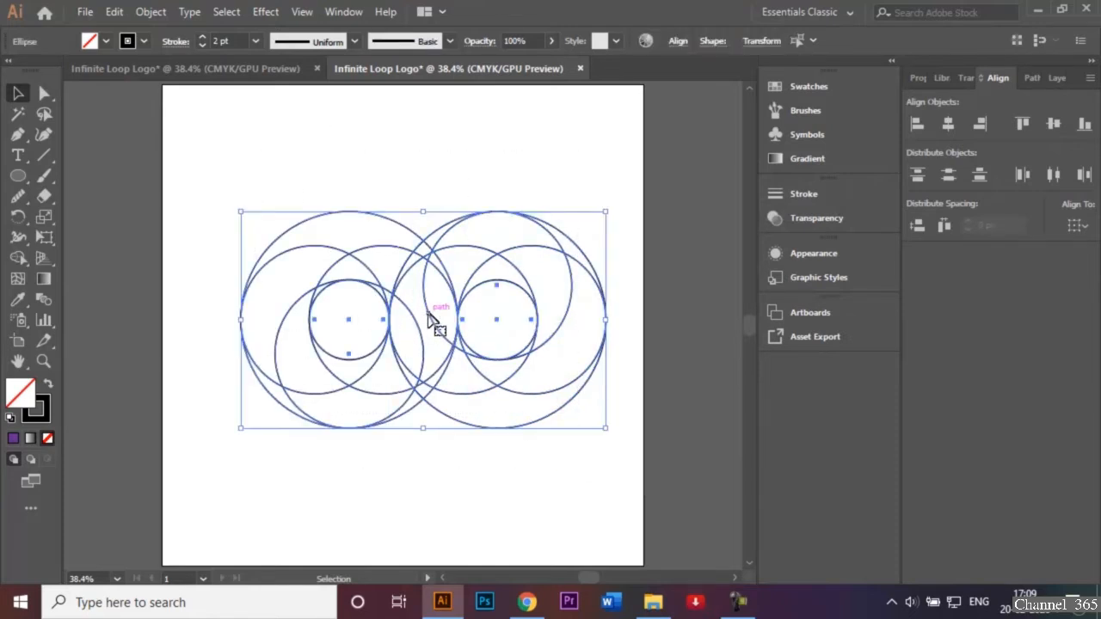
pyautogui.moveTo(430, 320); pyautogui.dragTo(409, 320)
pyautogui.click(458, 136)
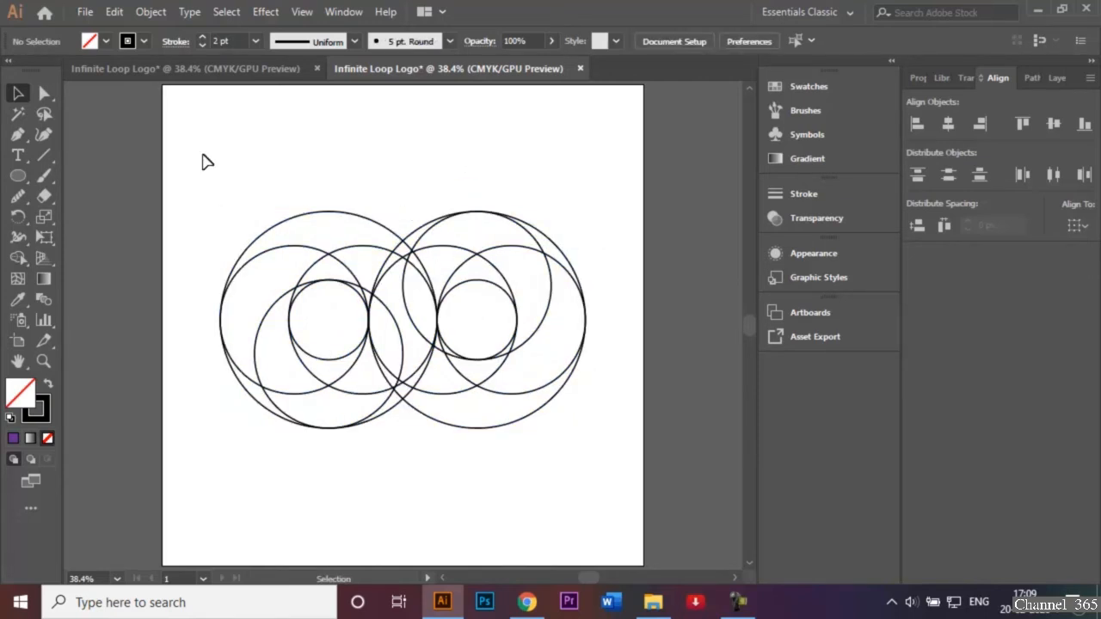
# Check the finished logo in the other document, and merge the diagonal S-shaped band across all the circles using Shape Builder with a bright red fill
pyautogui.click(187, 73)
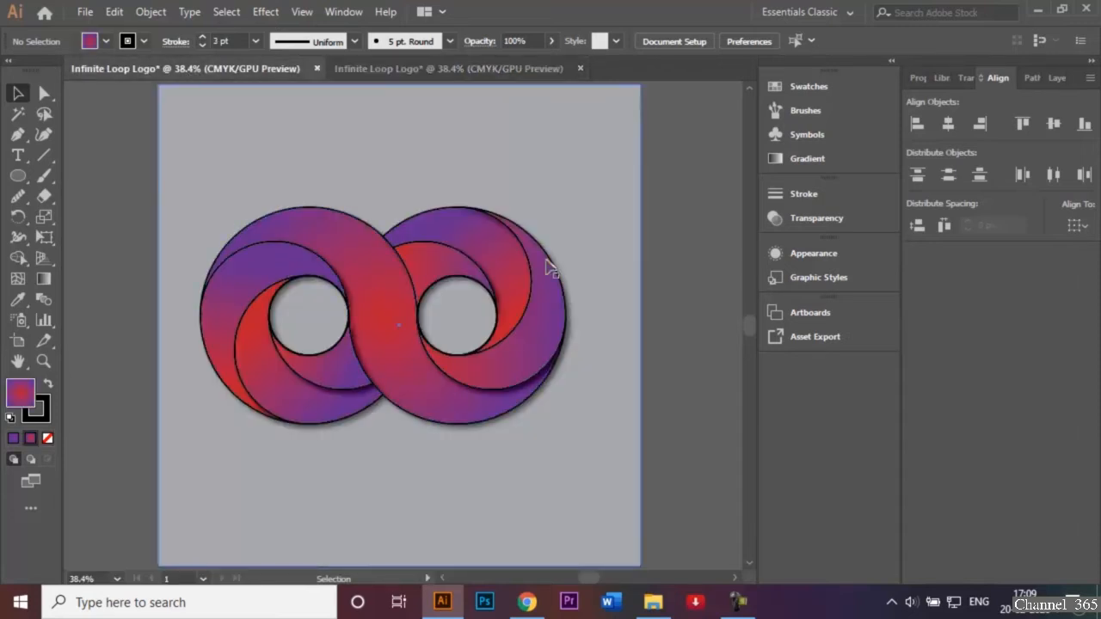
pyautogui.rightClick(463, 68)
pyautogui.click(446, 68)
pyautogui.click(442, 68)
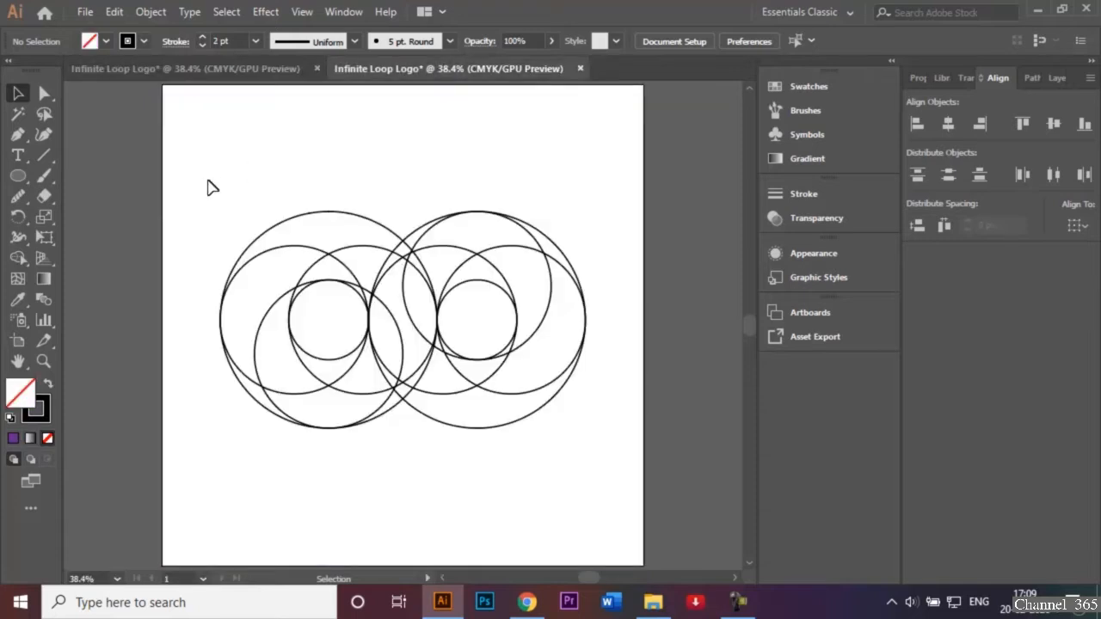
pyautogui.moveTo(208, 181); pyautogui.dragTo(594, 454)
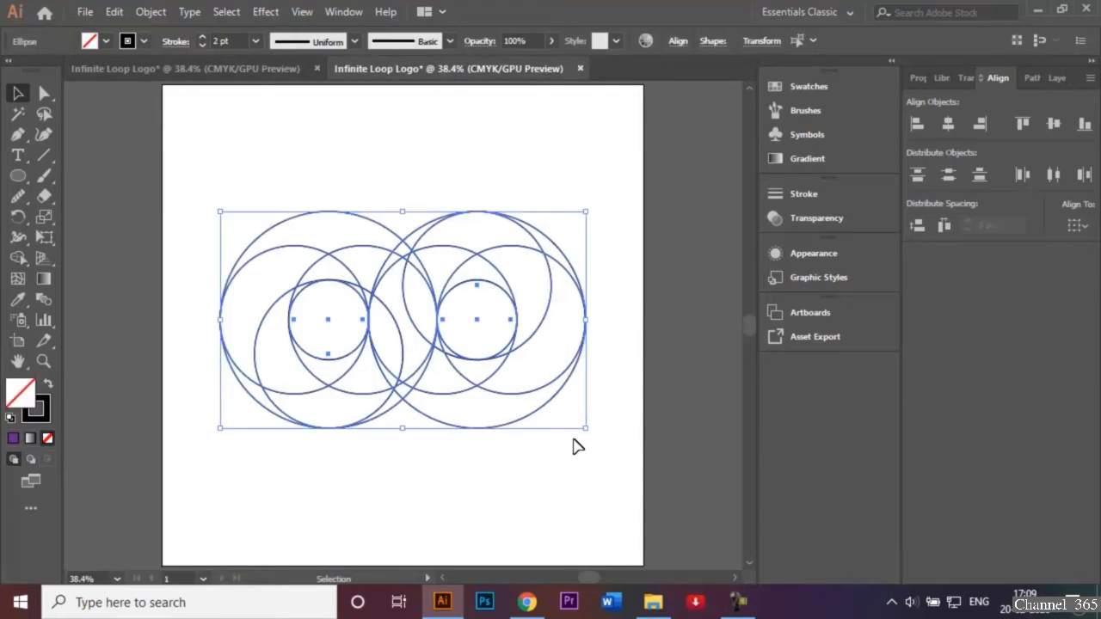
pyautogui.click(17, 261)
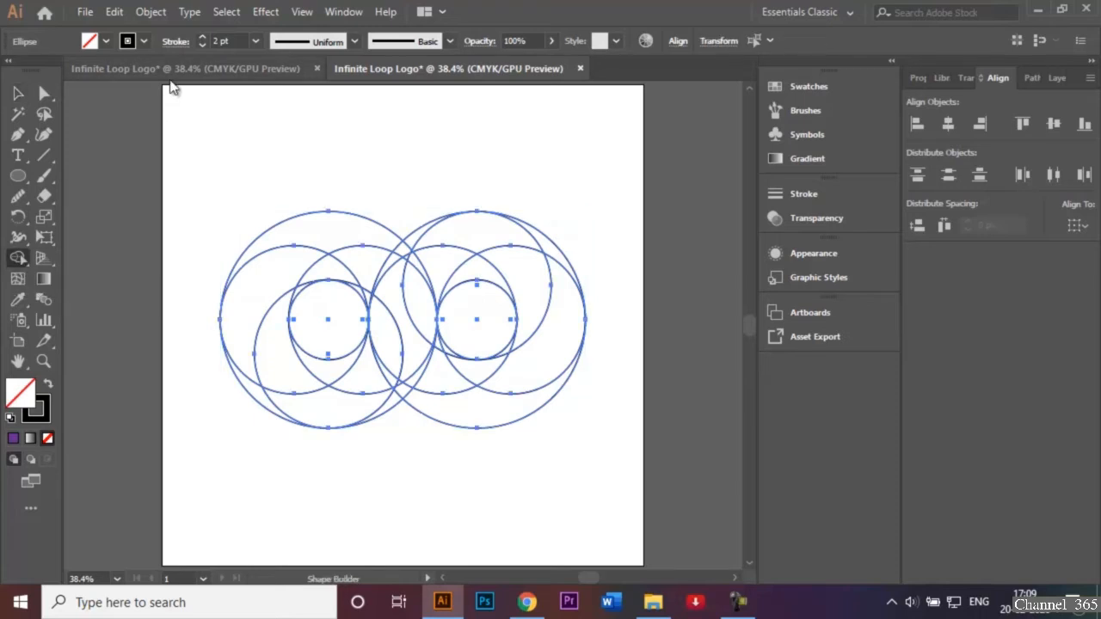
pyautogui.click(105, 40)
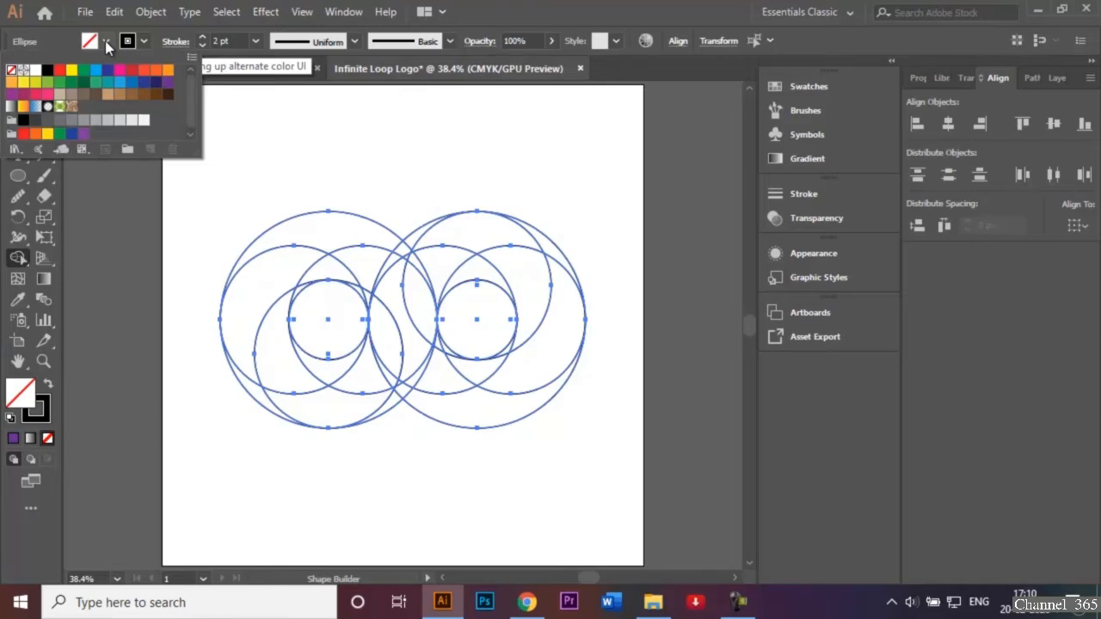
pyautogui.click(59, 70)
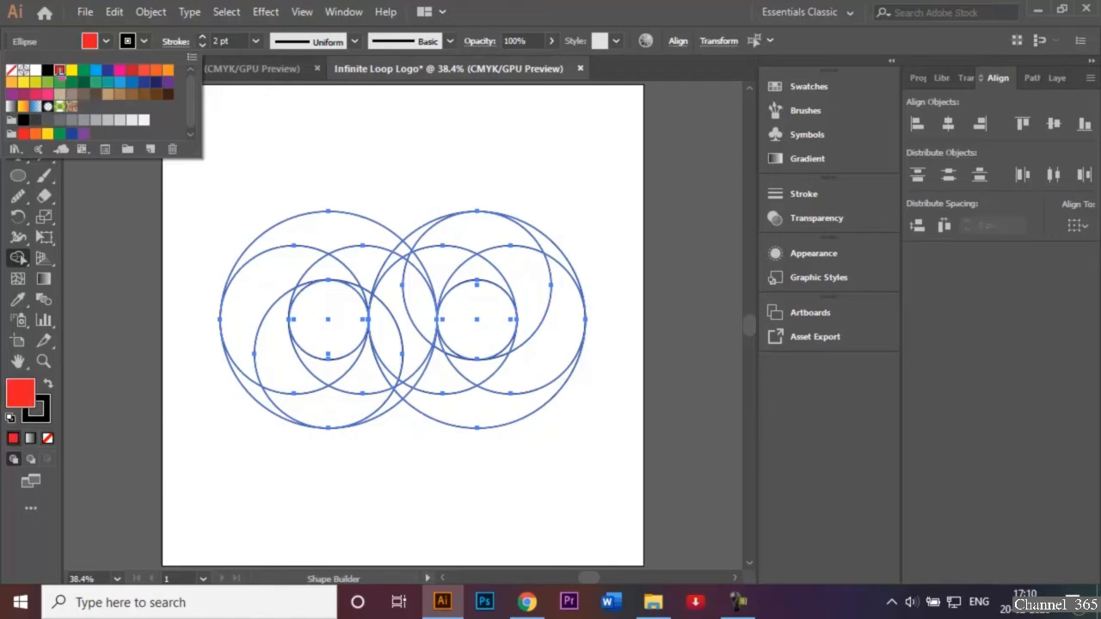
pyautogui.click(330, 147)
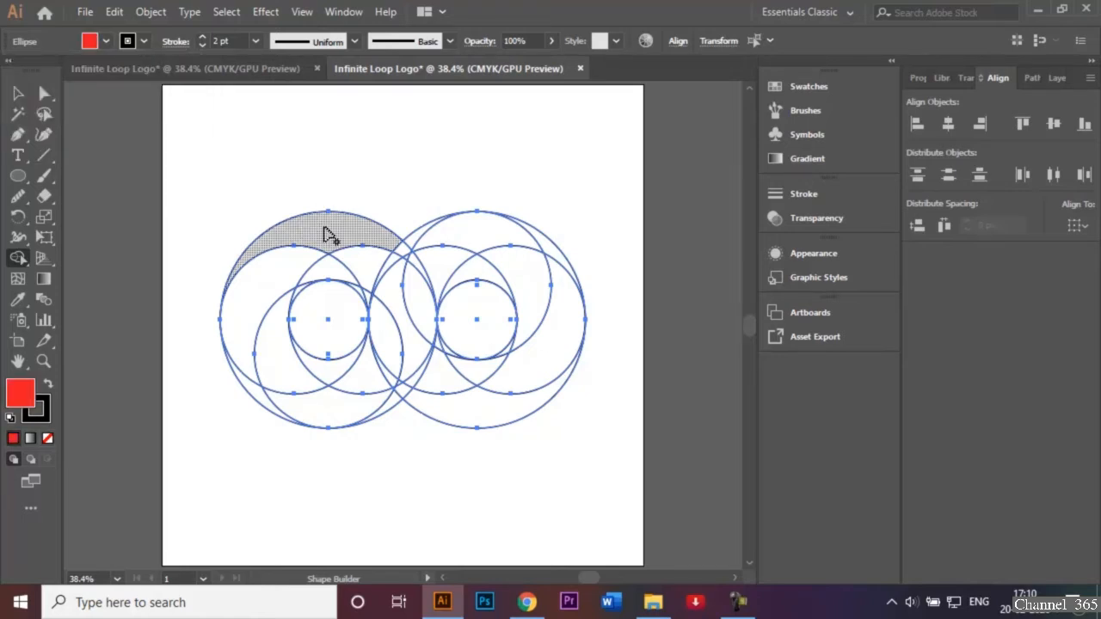
pyautogui.moveTo(331, 236)
pyautogui.mouseDown()
pyautogui.moveTo(388, 245)
pyautogui.moveTo(421, 275)
pyautogui.moveTo(390, 334)
pyautogui.moveTo(391, 374)
pyautogui.moveTo(407, 392)
pyautogui.moveTo(411, 377)
pyautogui.moveTo(427, 377)
pyautogui.moveTo(468, 410)
pyautogui.mouseUp()
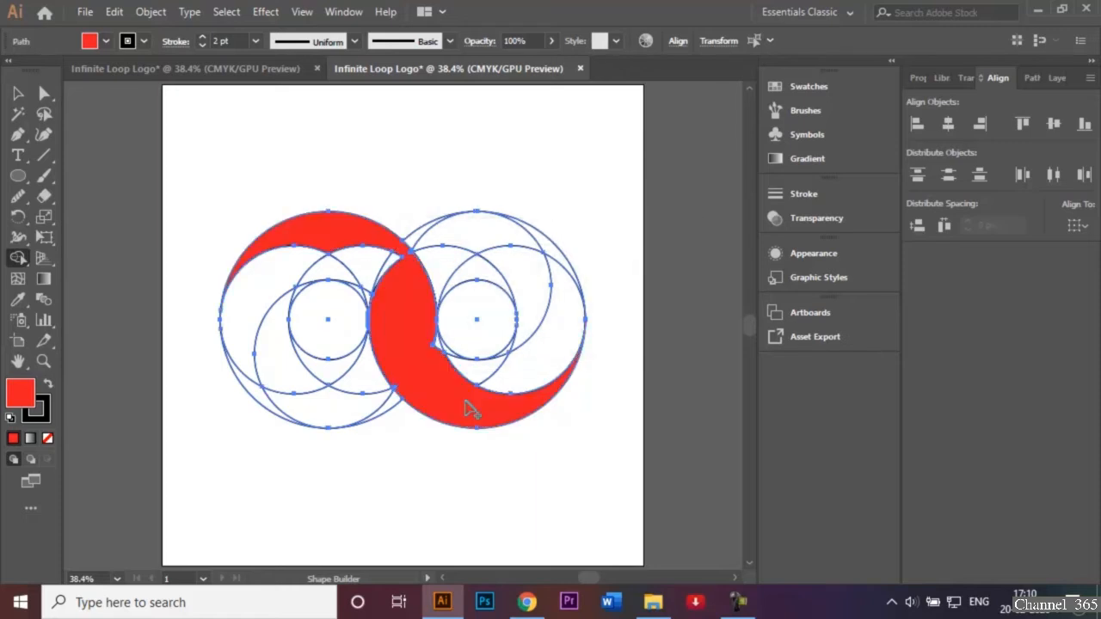
pyautogui.moveTo(440, 357)
pyautogui.mouseDown()
pyautogui.moveTo(390, 288)
pyautogui.moveTo(387, 260)
pyautogui.moveTo(371, 261)
pyautogui.moveTo(373, 301)
pyautogui.mouseUp()
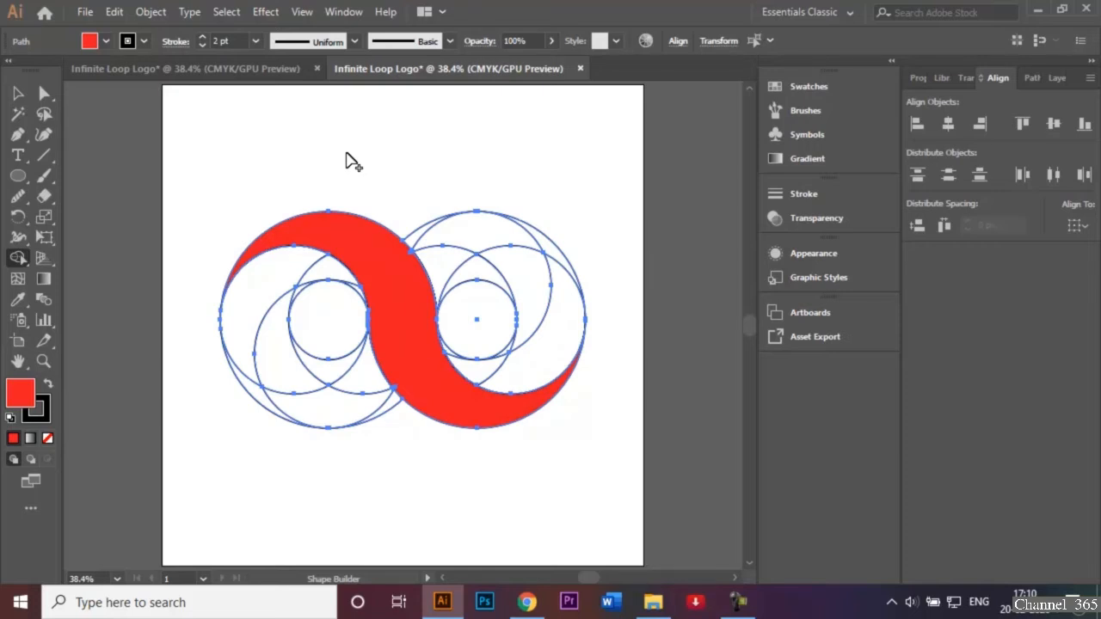
# Merge the tiny leftover slivers along the left edge of the red S-shaped band into it with Shape Builder
pyautogui.press('v')
pyautogui.hotkey('ctrl', '1')
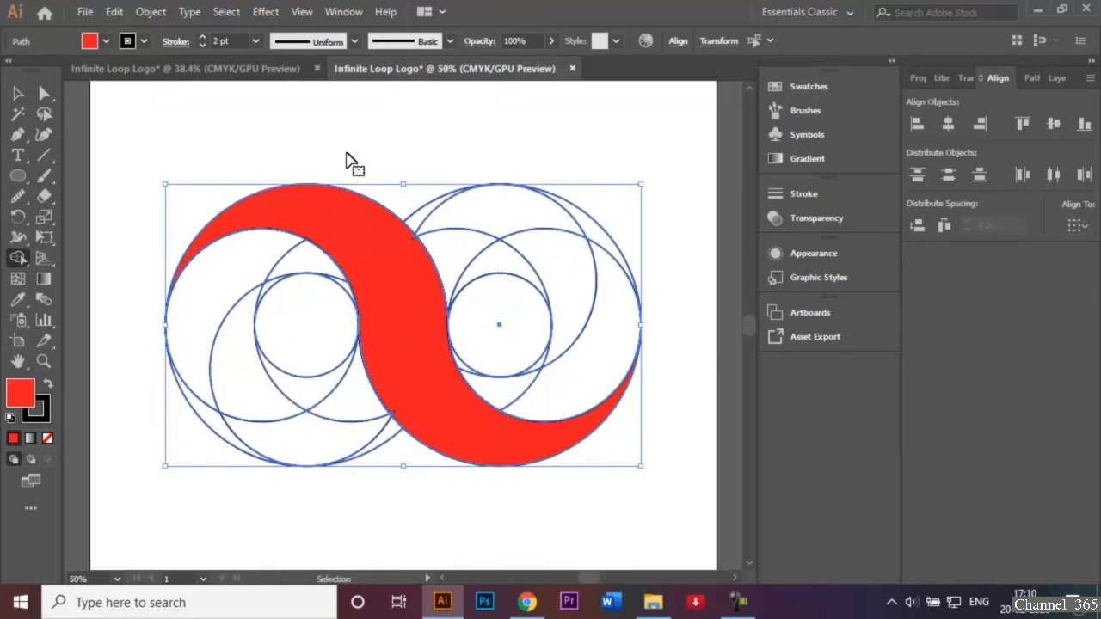
pyautogui.hotkey('shift', 'm')
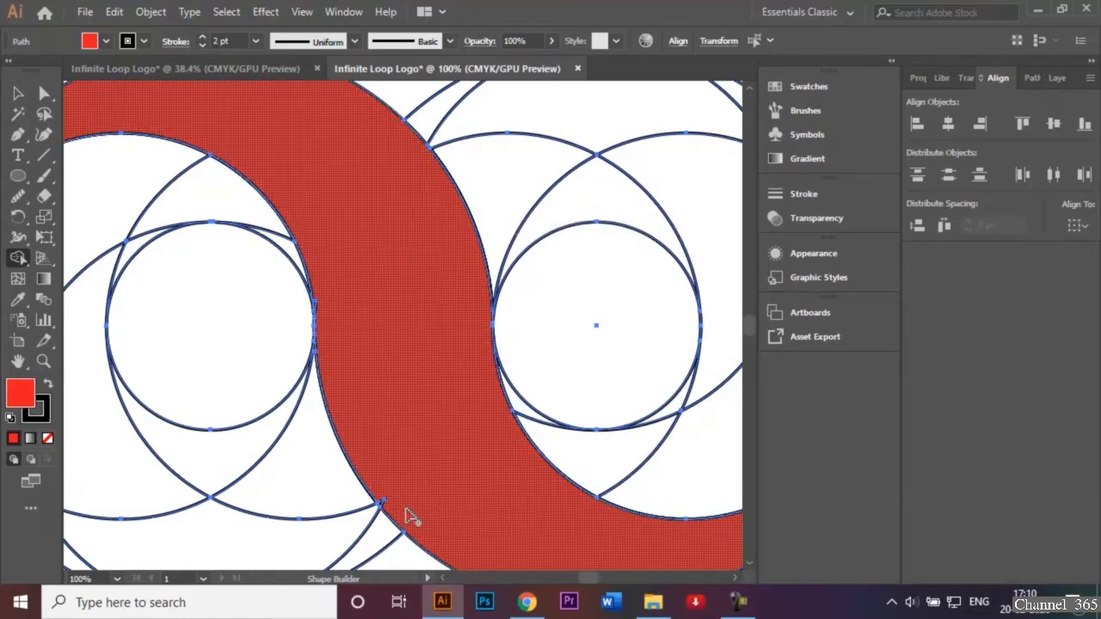
pyautogui.moveTo(394, 509); pyautogui.dragTo(380, 504)
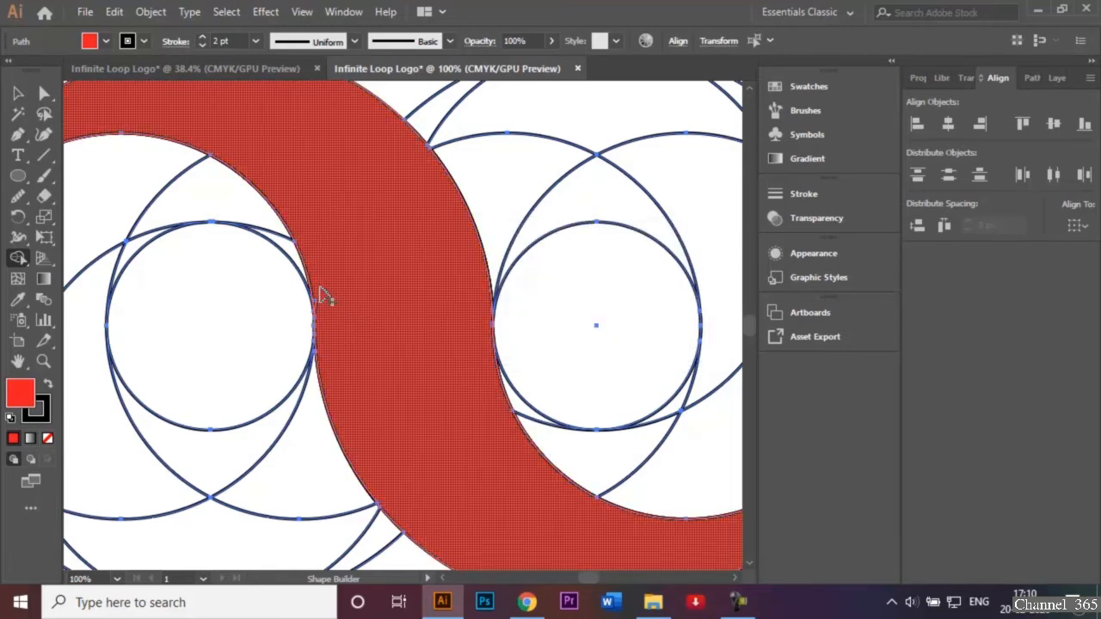
pyautogui.moveTo(315, 305); pyautogui.dragTo(317, 310)
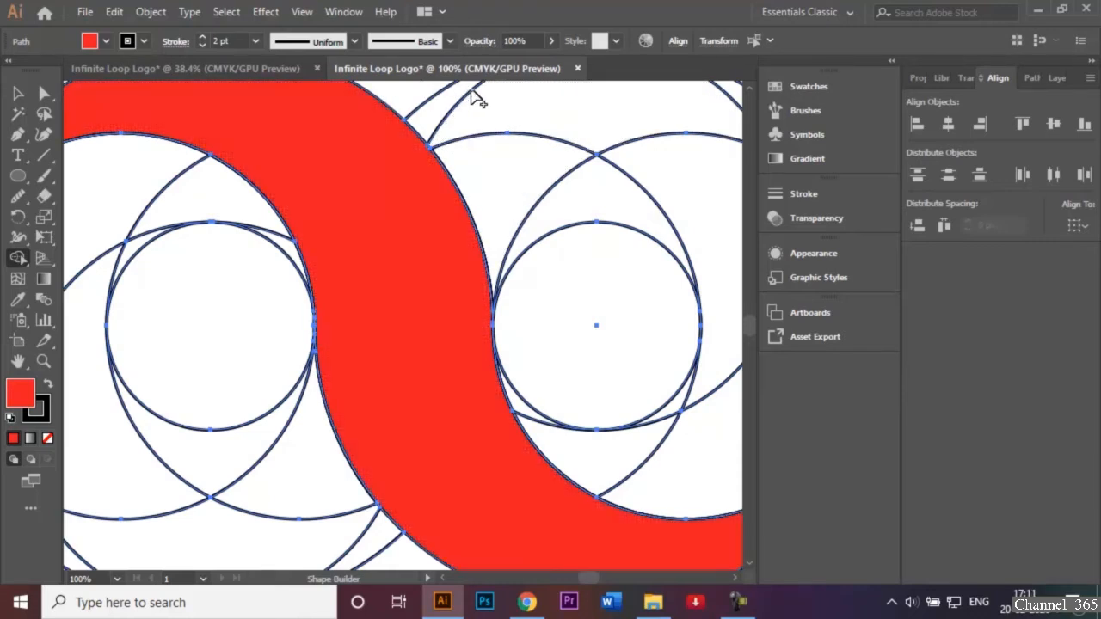
pyautogui.hotkey('ctrl', '0')
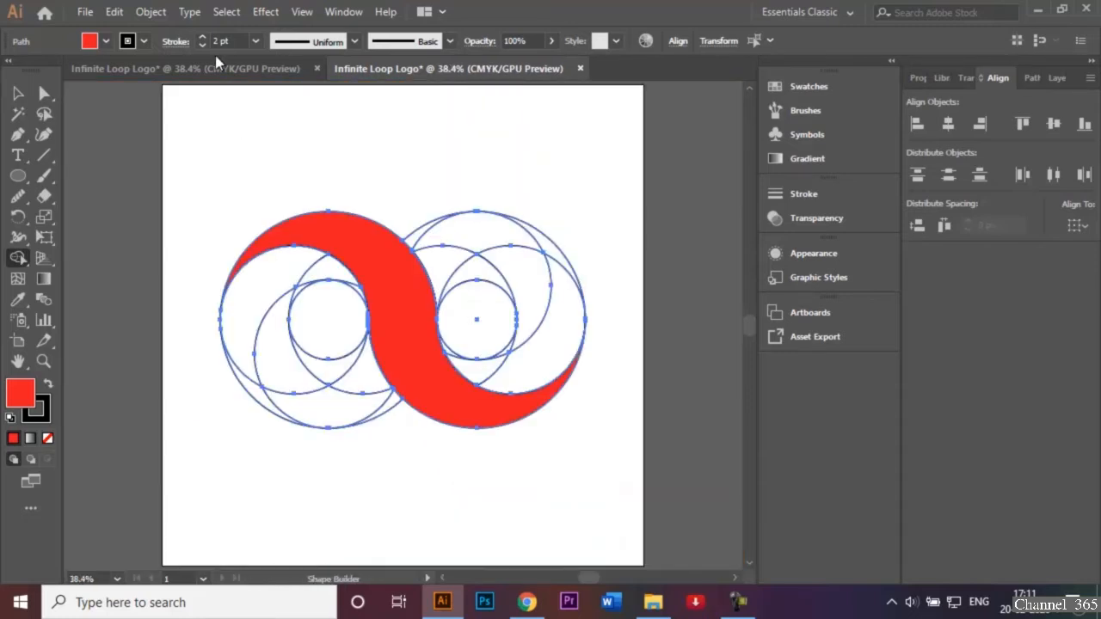
# Merge the crescent inside the left ring with Shape Builder, using the darker red fill C=15 M=100 Y=90 K=10
pyautogui.click(107, 42)
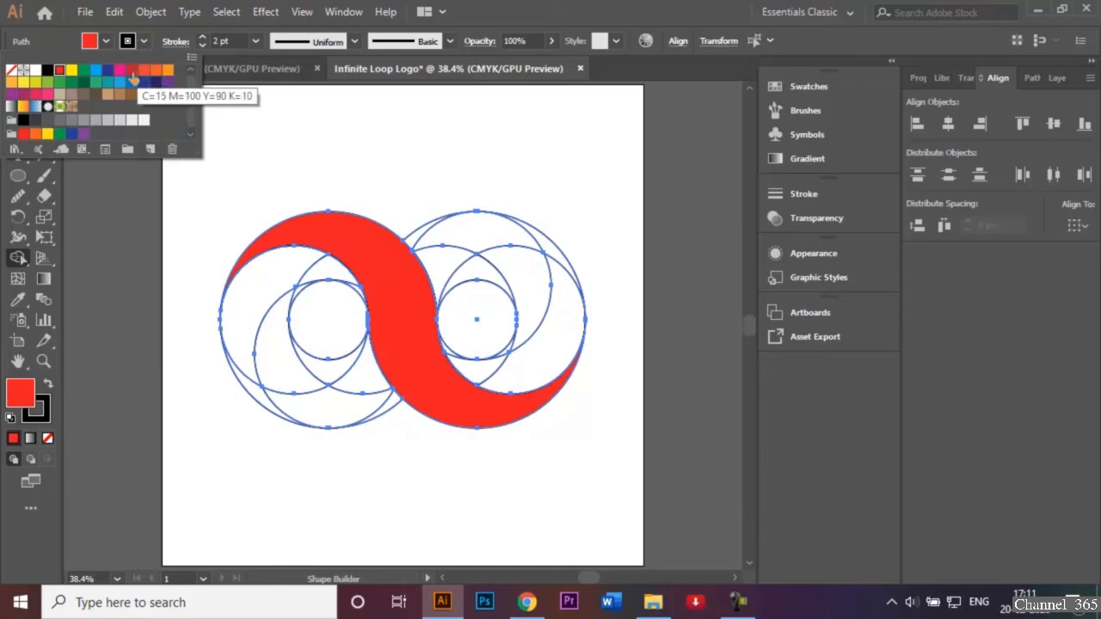
pyautogui.click(133, 73)
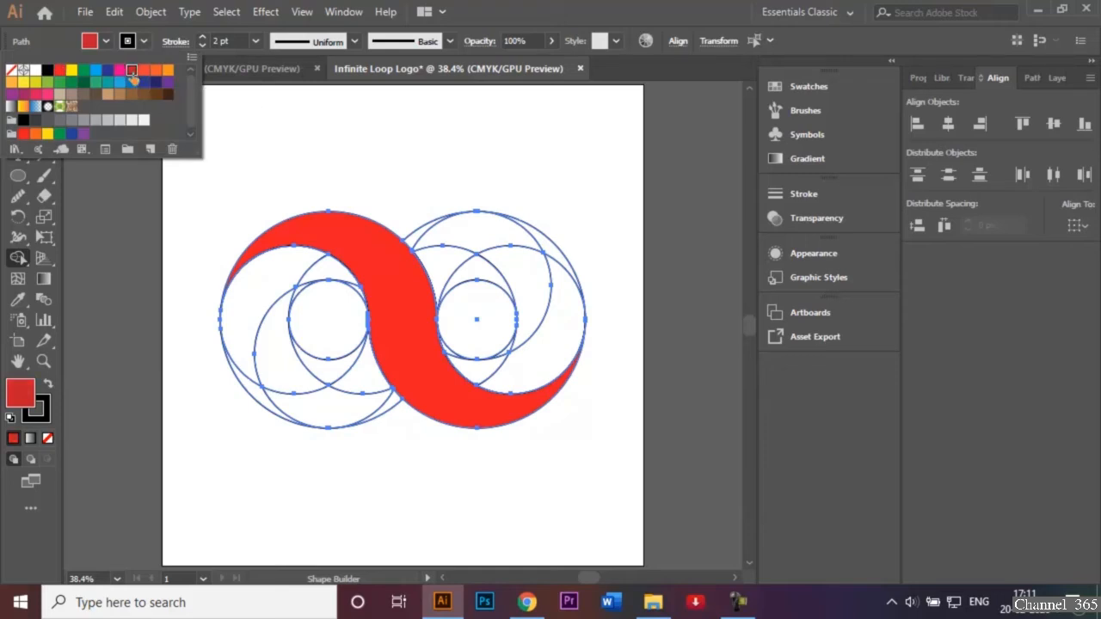
pyautogui.click(323, 198)
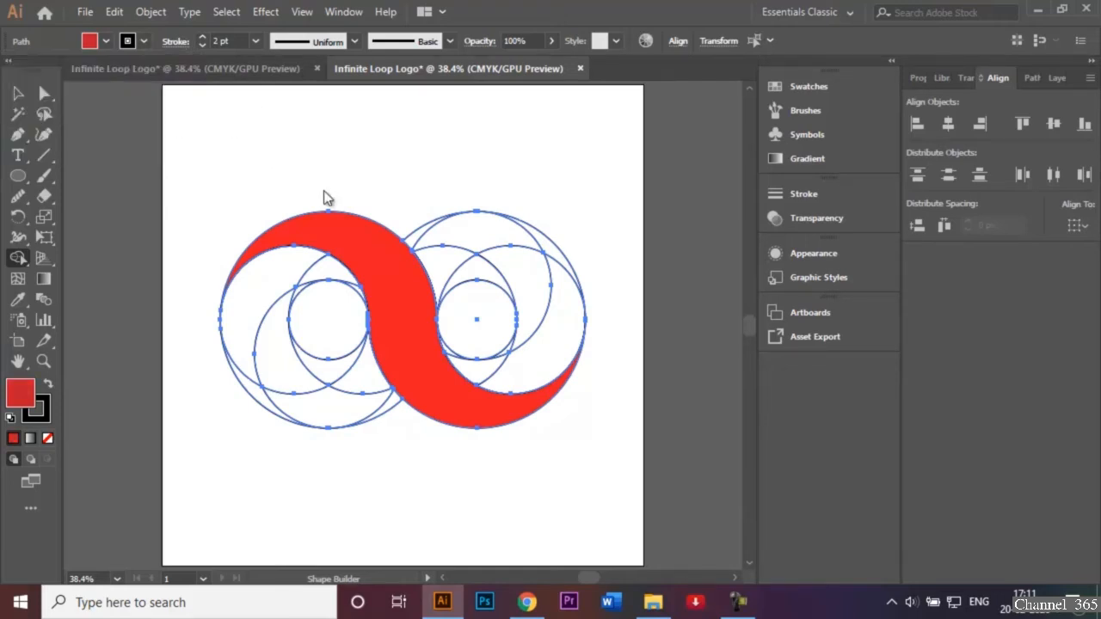
pyautogui.moveTo(335, 272)
pyautogui.mouseDown()
pyautogui.moveTo(285, 270)
pyautogui.moveTo(249, 298)
pyautogui.moveTo(236, 336)
pyautogui.moveTo(258, 396)
pyautogui.mouseUp()
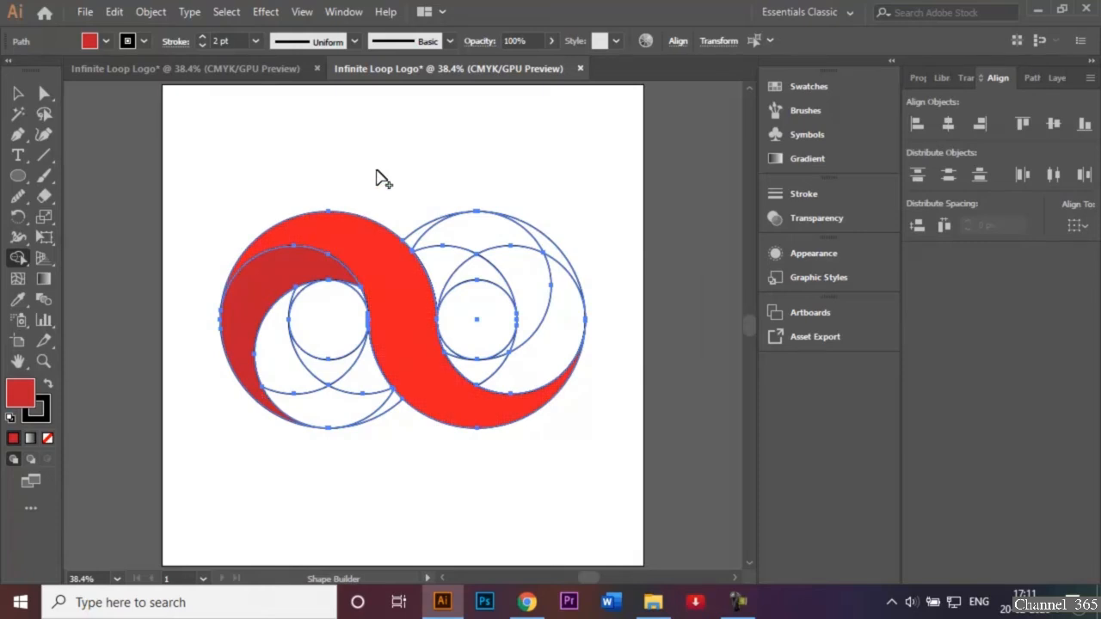
# Merge the sliver beside the left inner circle into the dark red crescent, and merge the mirrored crescent in the right ring with the same fill
pyautogui.hotkey('ctrl', '=')
pyautogui.hotkey('ctrl', '=')
pyautogui.hotkey('ctrl', '=')
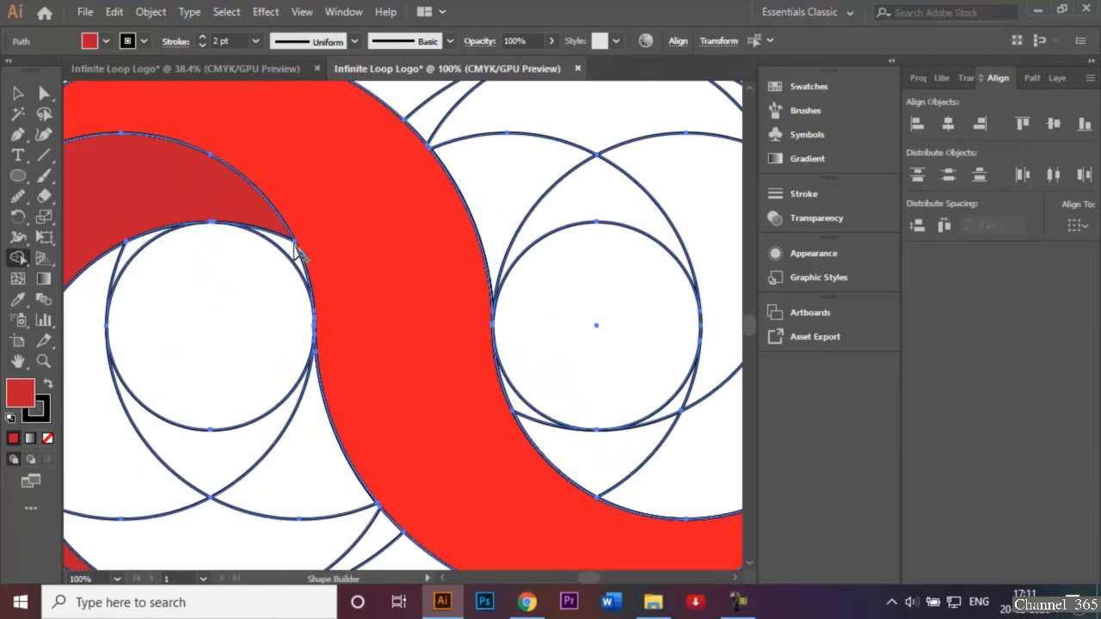
pyautogui.moveTo(288, 245); pyautogui.dragTo(255, 222)
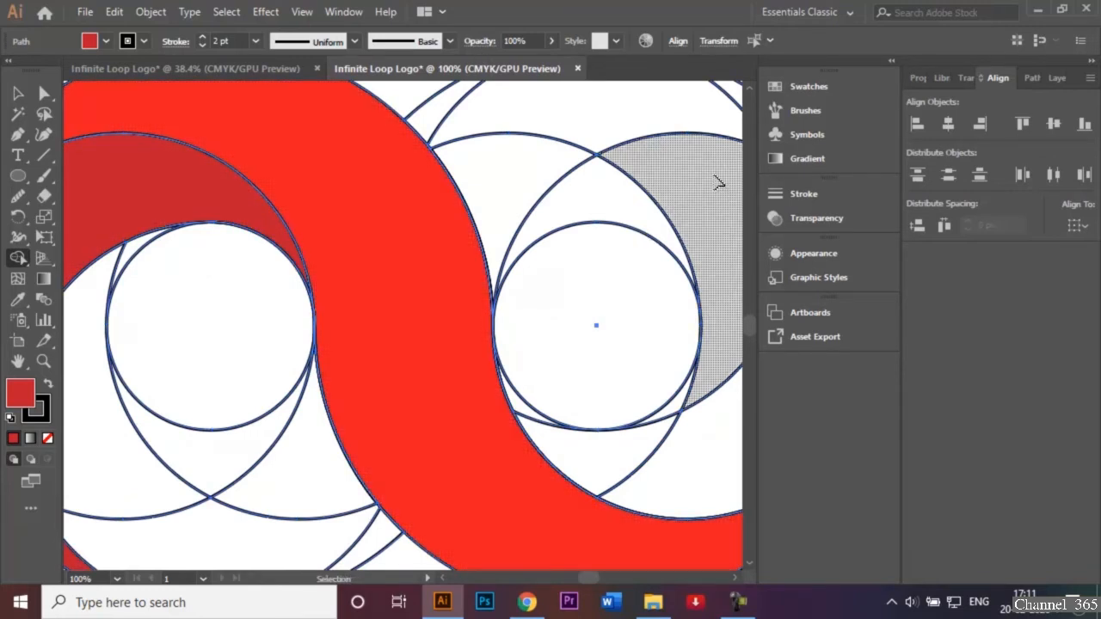
pyautogui.hotkey('ctrl', '-')
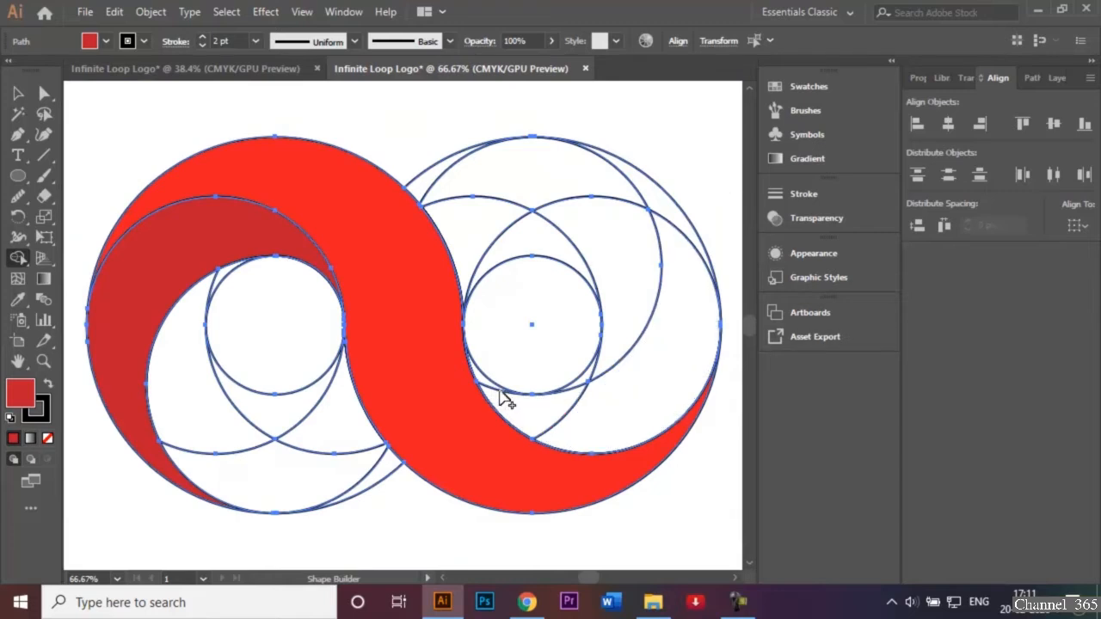
pyautogui.moveTo(486, 387)
pyautogui.mouseDown()
pyautogui.moveTo(591, 426)
pyautogui.moveTo(652, 384)
pyautogui.moveTo(679, 313)
pyautogui.moveTo(673, 221)
pyautogui.mouseUp()
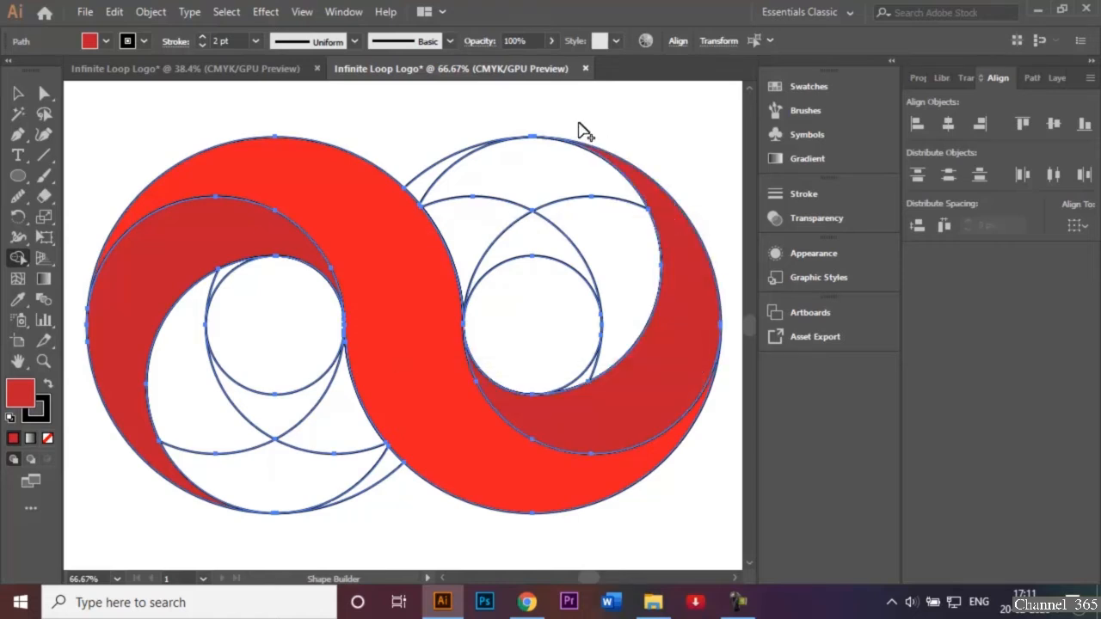
# Merge the next inner crescent in both the left and right rings with Shape Builder, using an orange fill
pyautogui.click(106, 41)
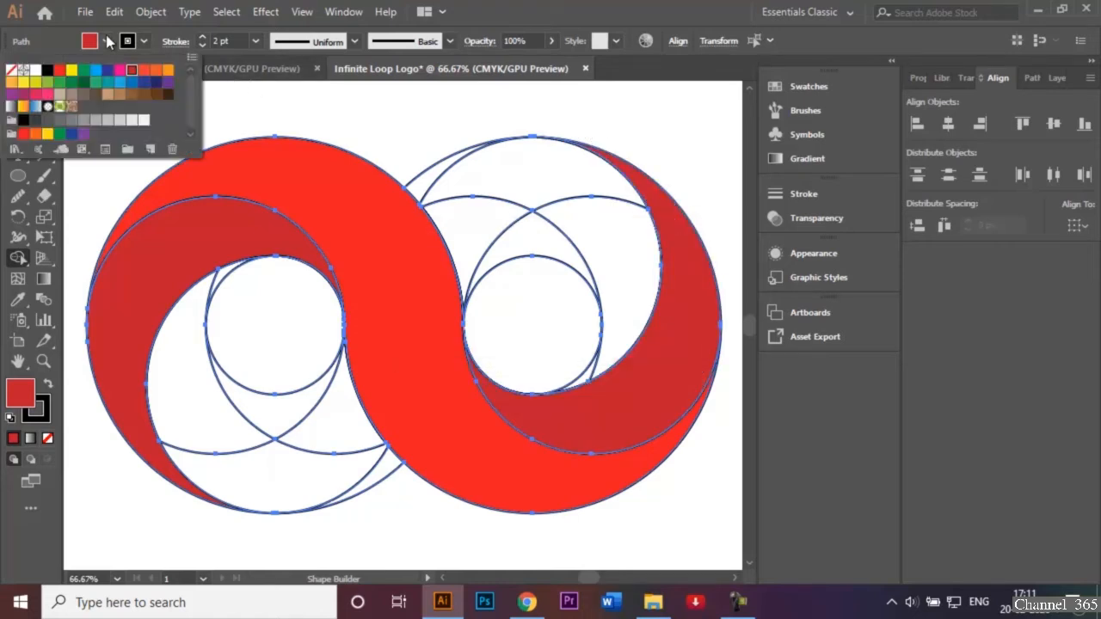
pyautogui.click(154, 72)
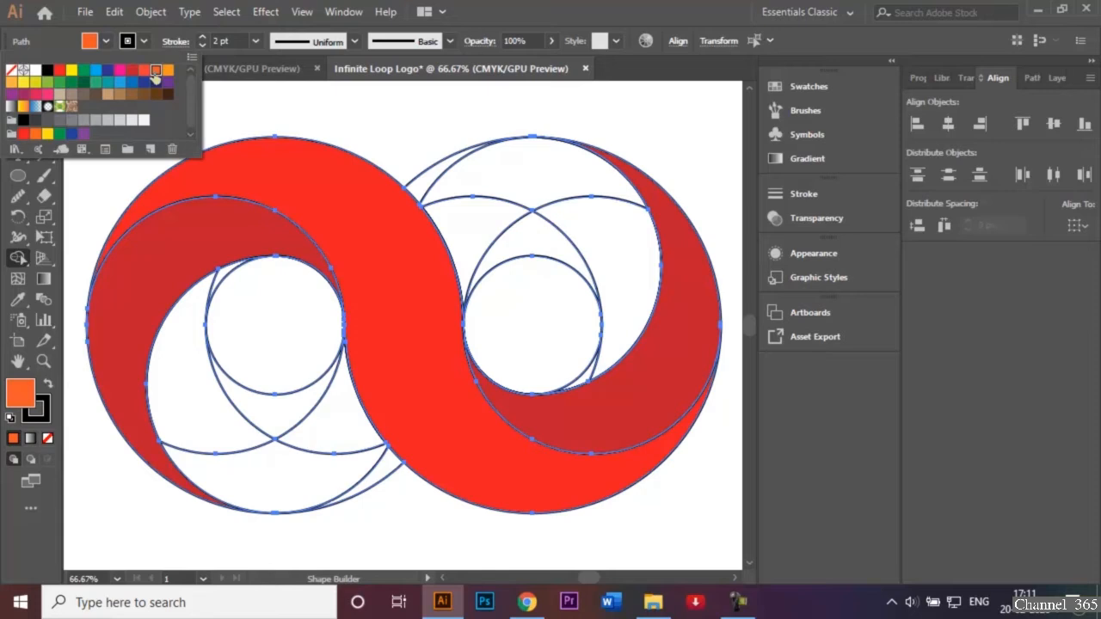
pyautogui.click(257, 104)
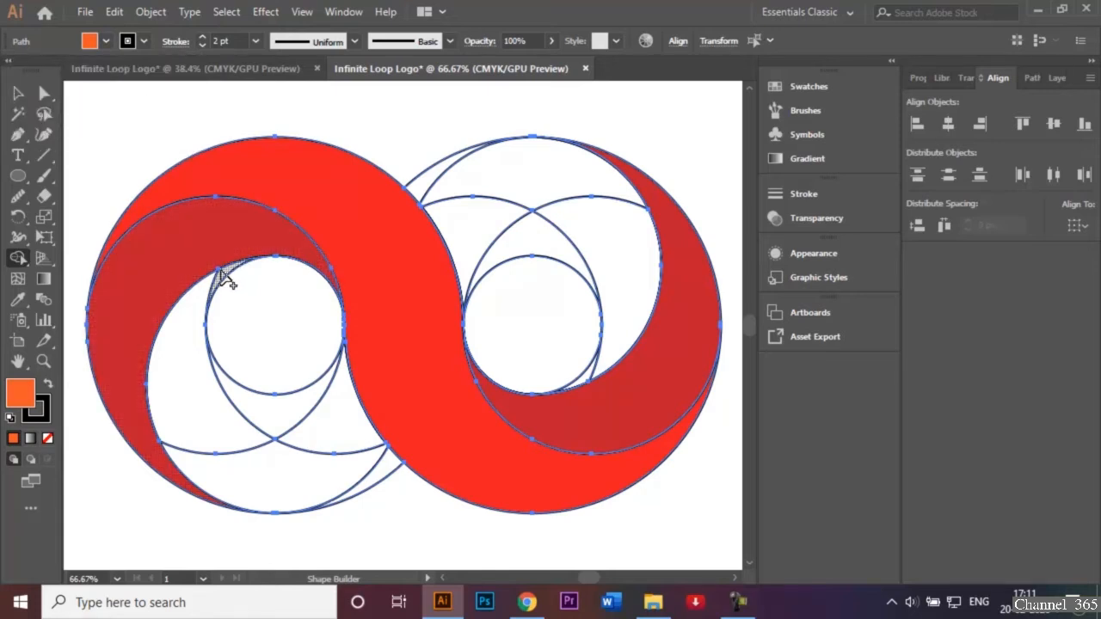
pyautogui.moveTo(221, 275)
pyautogui.mouseDown()
pyautogui.moveTo(204, 290)
pyautogui.moveTo(180, 364)
pyautogui.moveTo(208, 459)
pyautogui.moveTo(229, 479)
pyautogui.moveTo(378, 486)
pyautogui.mouseUp()
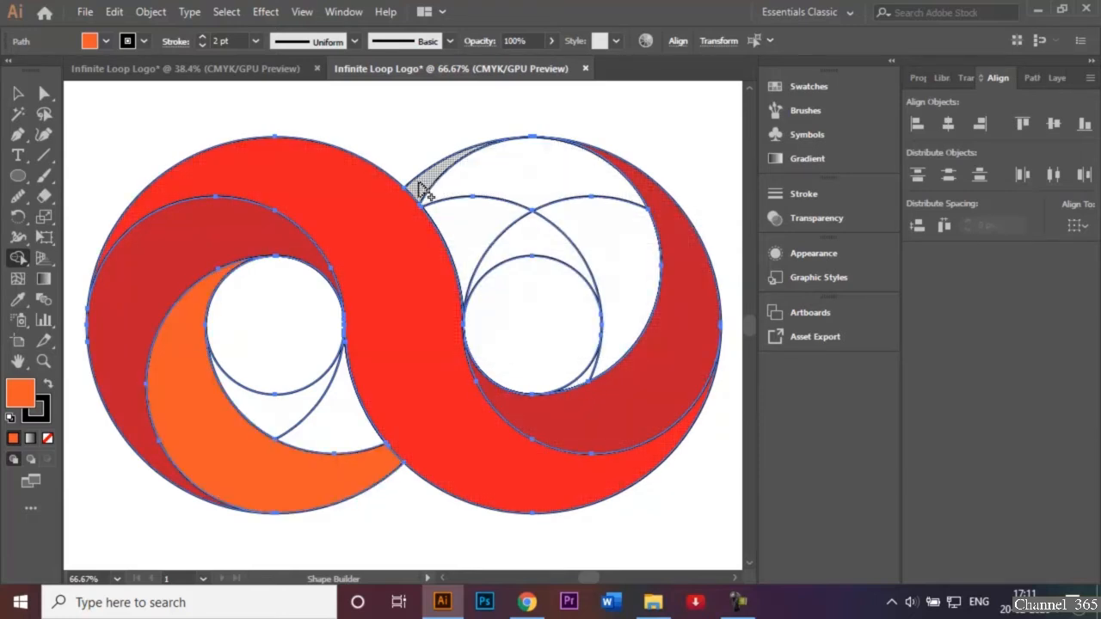
pyautogui.moveTo(419, 184)
pyautogui.mouseDown()
pyautogui.moveTo(503, 177)
pyautogui.moveTo(629, 215)
pyautogui.moveTo(634, 295)
pyautogui.moveTo(590, 377)
pyautogui.mouseUp()
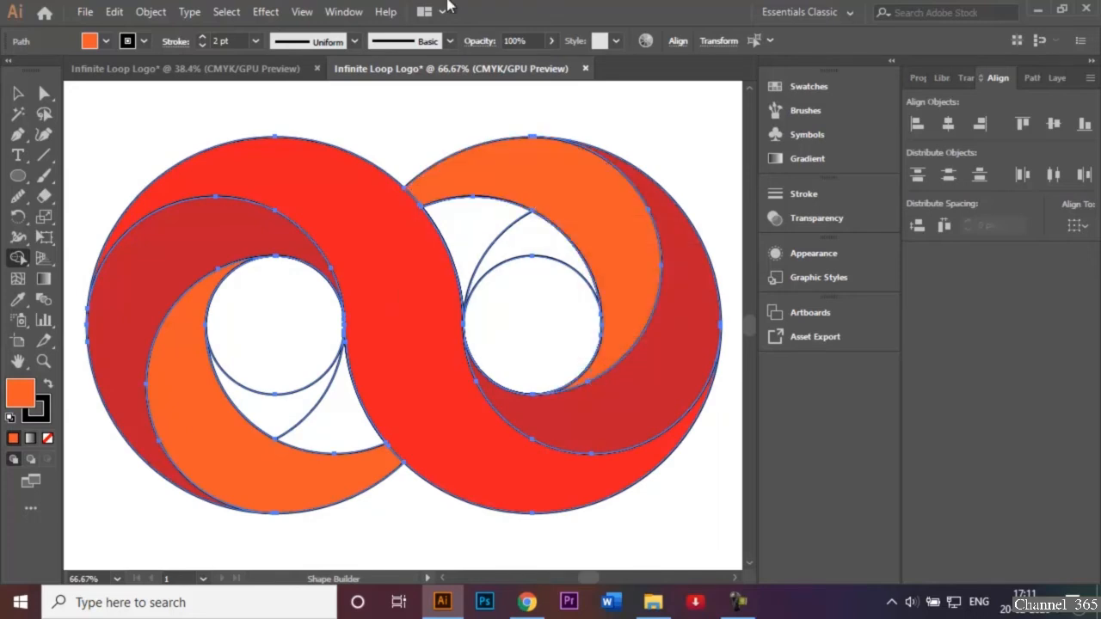
# Merge the innermost crescents around both center holes with Shape Builder using fill C=0 M=35 Y=85 K=0, and deselect the artwork
pyautogui.click(129, 42)
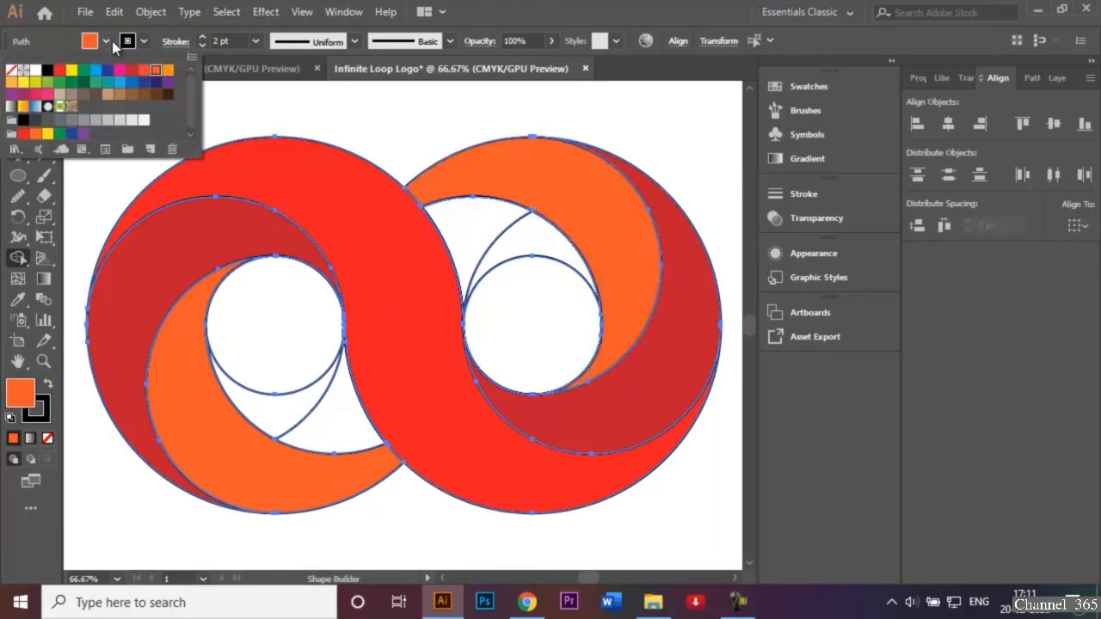
pyautogui.click(10, 82)
pyautogui.click(256, 110)
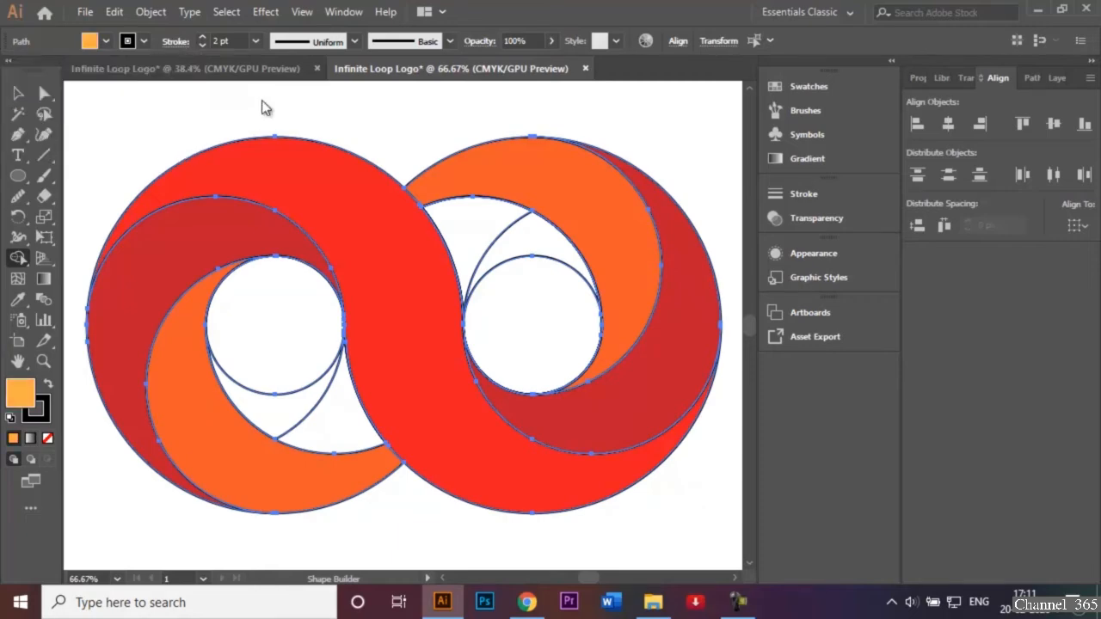
pyautogui.moveTo(257, 411); pyautogui.dragTo(351, 433)
pyautogui.moveTo(462, 236); pyautogui.dragTo(543, 246)
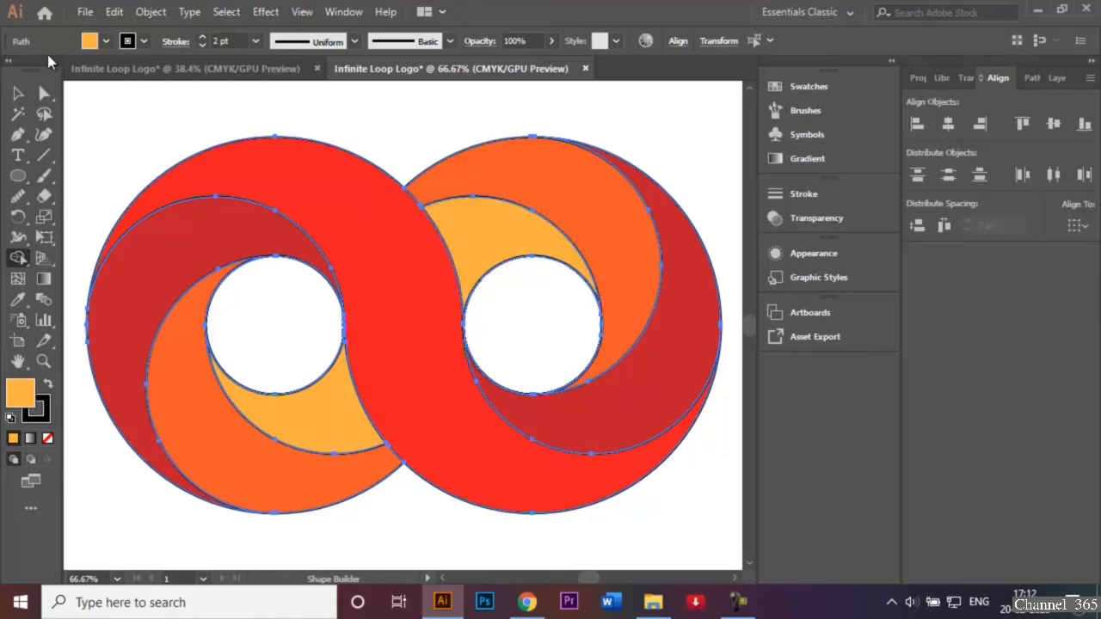
pyautogui.click(17, 92)
pyautogui.click(76, 114)
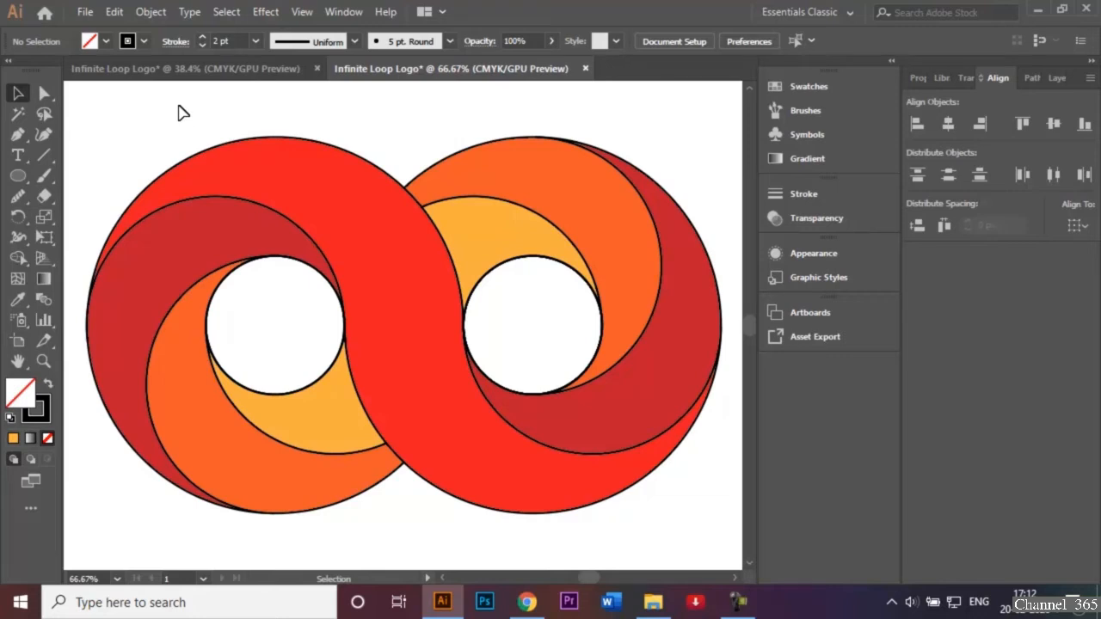
# Check the finished logo in the other document, and apply the default white-to-black linear gradient to the bright red S-shaped band
pyautogui.click(262, 70)
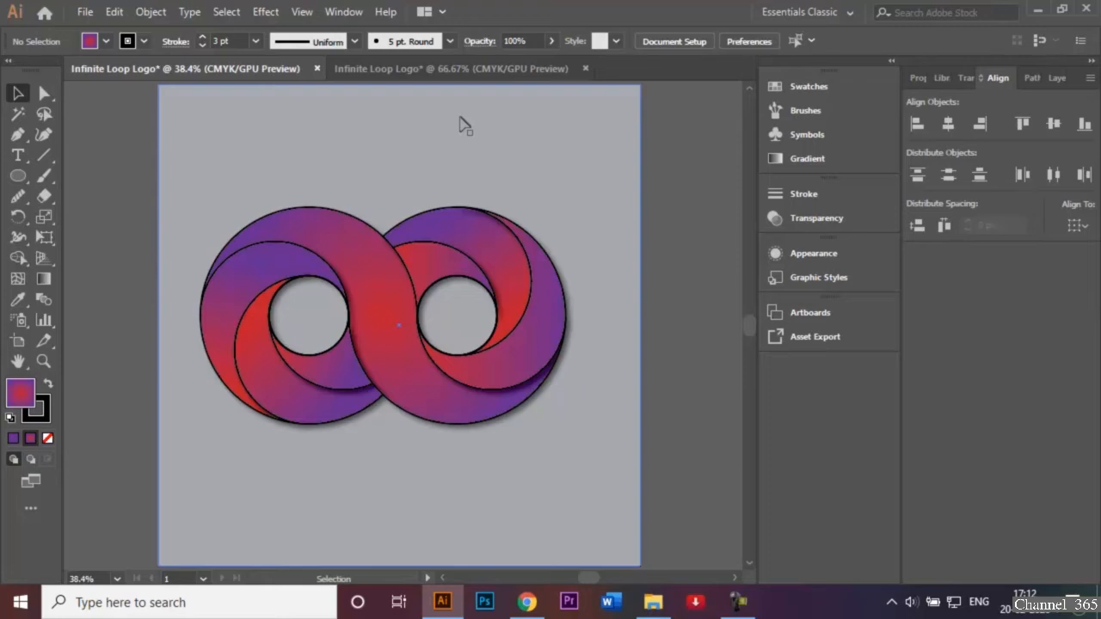
pyautogui.click(443, 69)
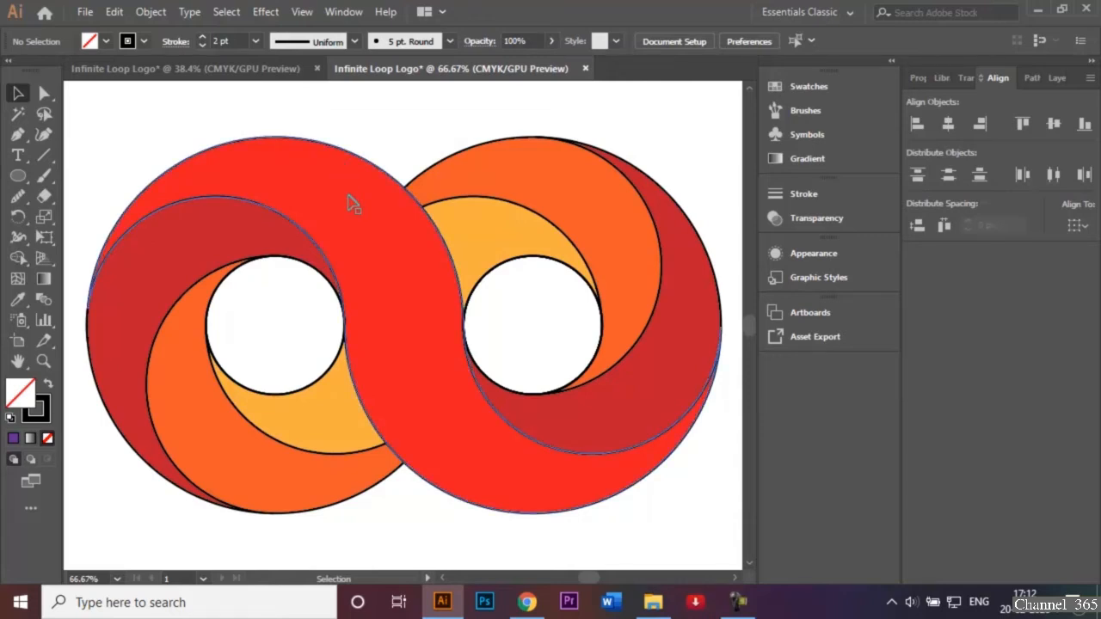
pyautogui.moveTo(81, 187); pyautogui.dragTo(75, 188)
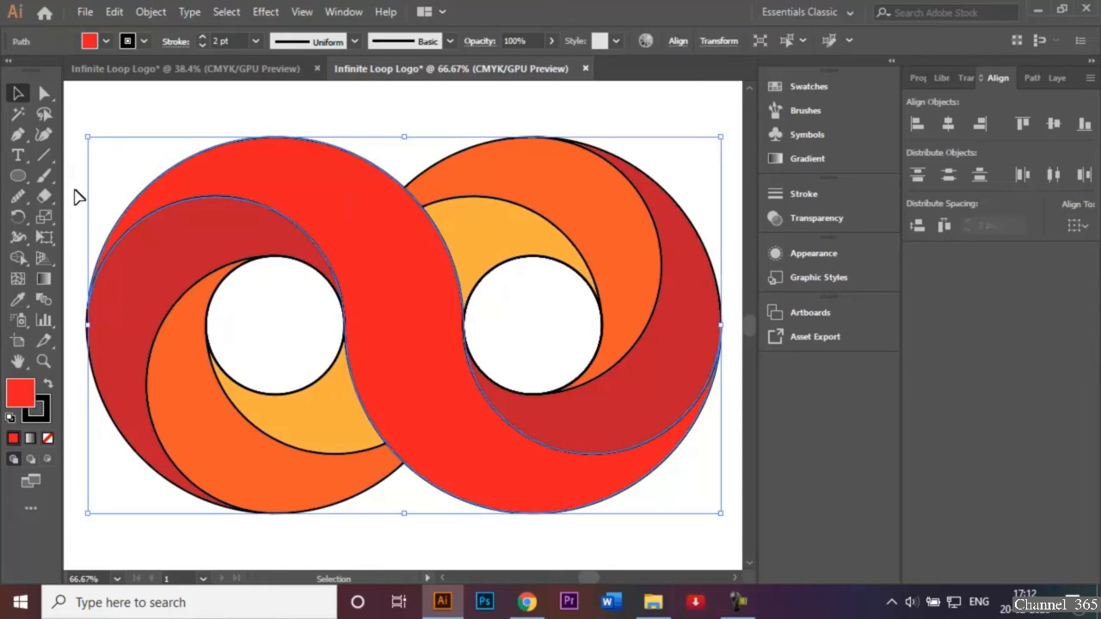
pyautogui.doubleClick(41, 288)
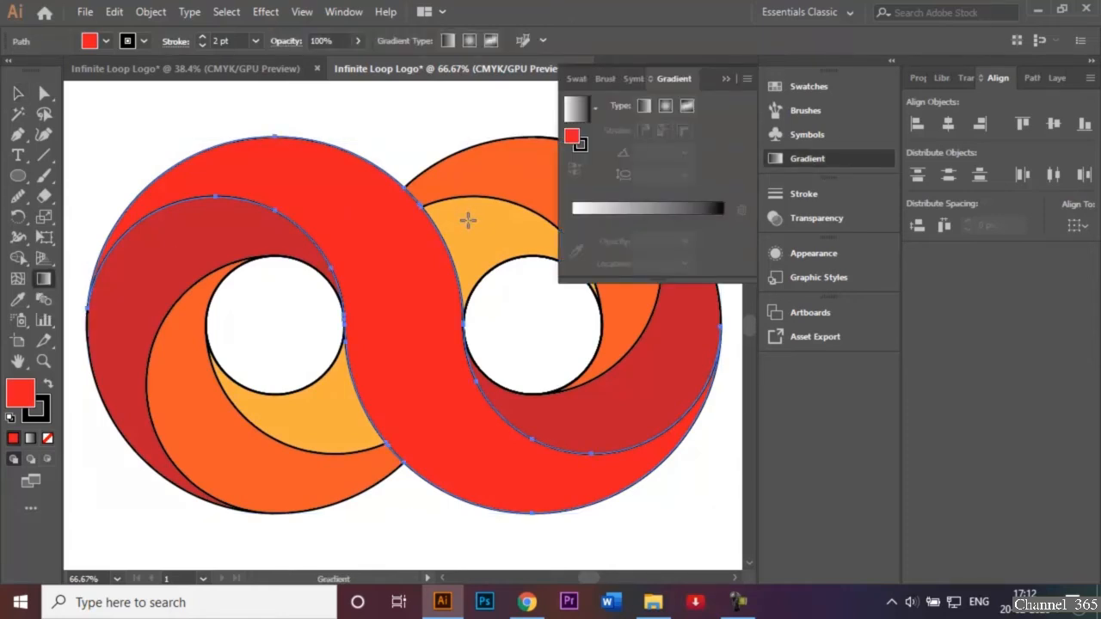
pyautogui.click(588, 217)
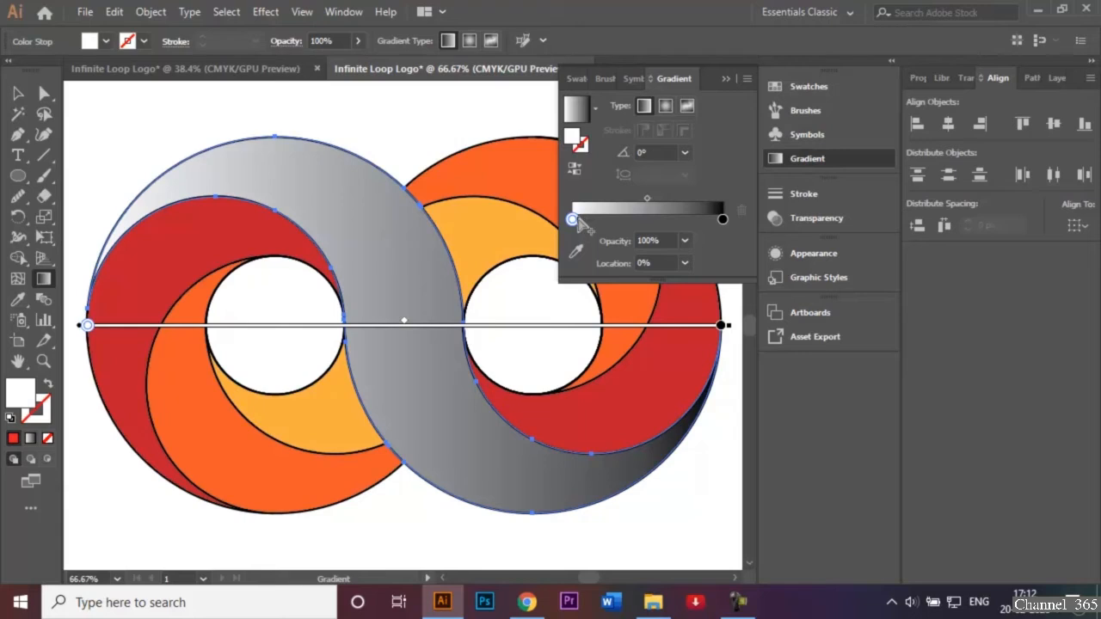
# Set the starting color stop of the S-shaped band's gradient to light blue C=70 M=15 Y=0 K=0
pyautogui.click(574, 221)
pyautogui.doubleClick(573, 221)
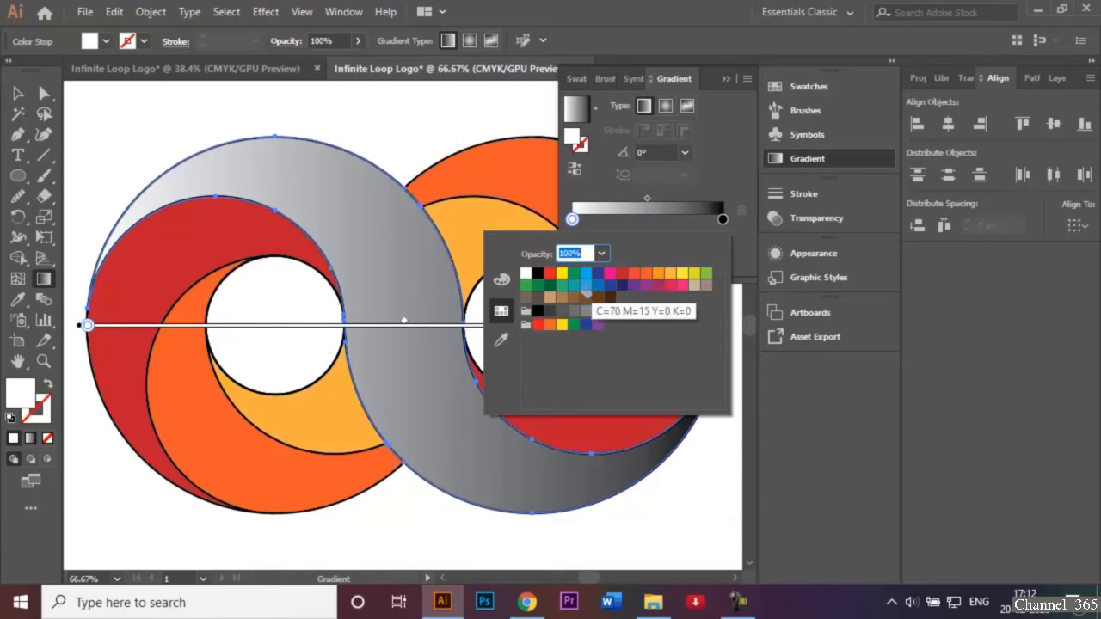
pyautogui.hotkey('alt', 'Tab')
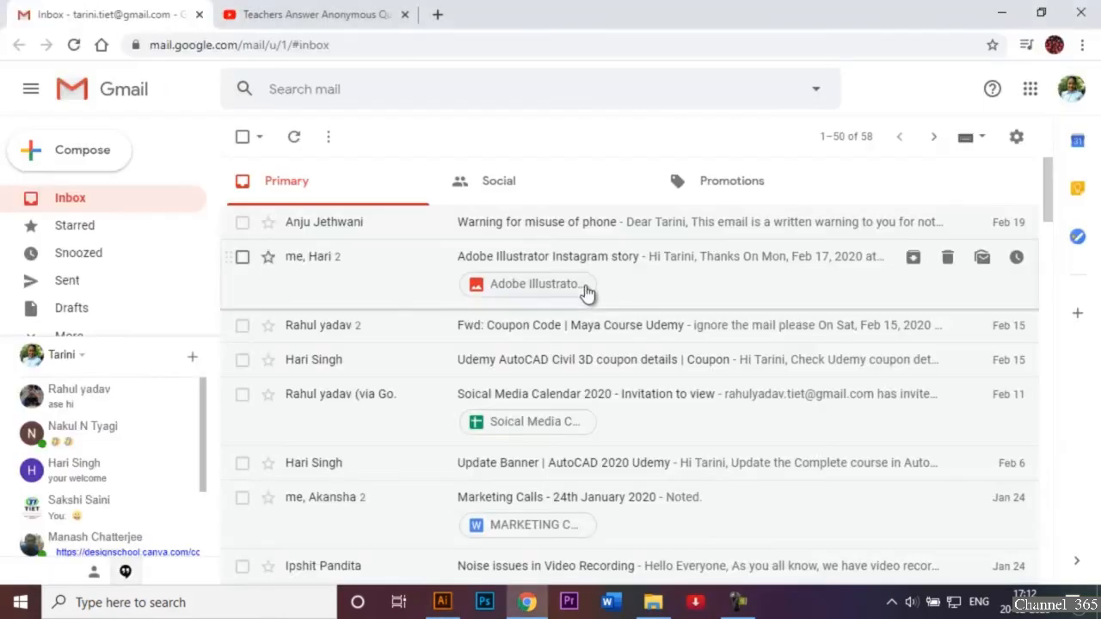
pyautogui.click(455, 604)
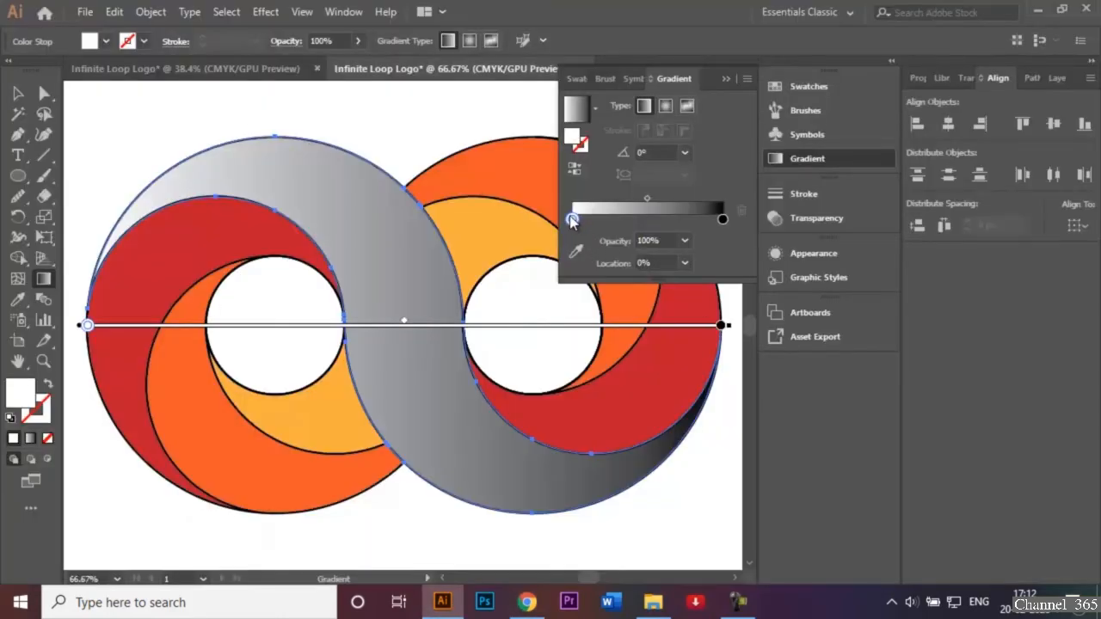
pyautogui.doubleClick(571, 220)
pyautogui.click(586, 284)
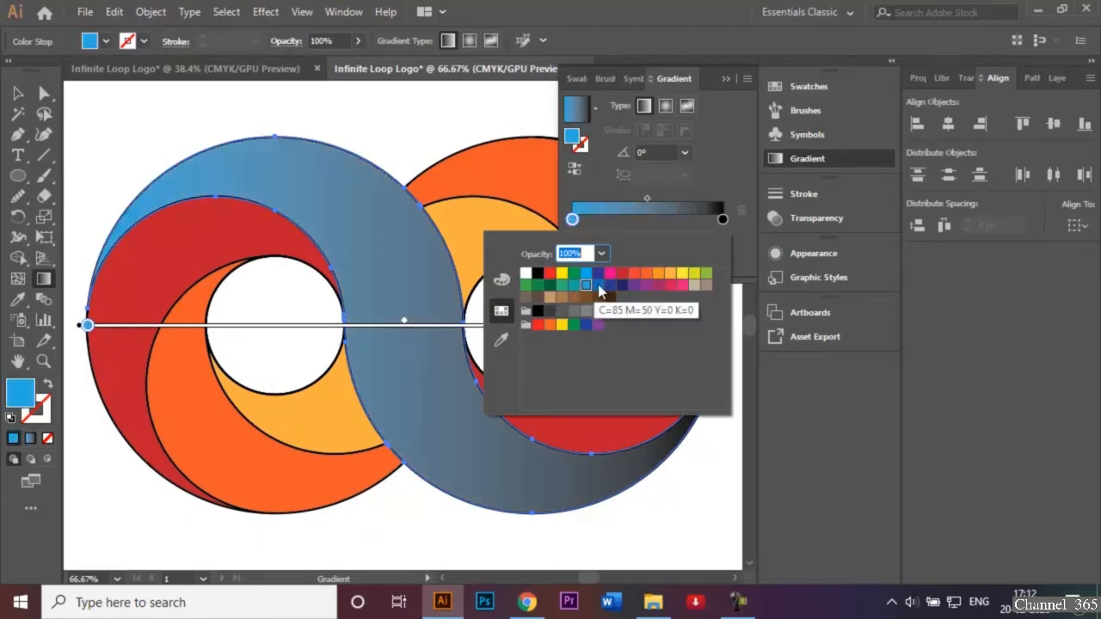
# Set the ending color stop of the S-shaped band's gradient to dark blue
pyautogui.click(722, 220)
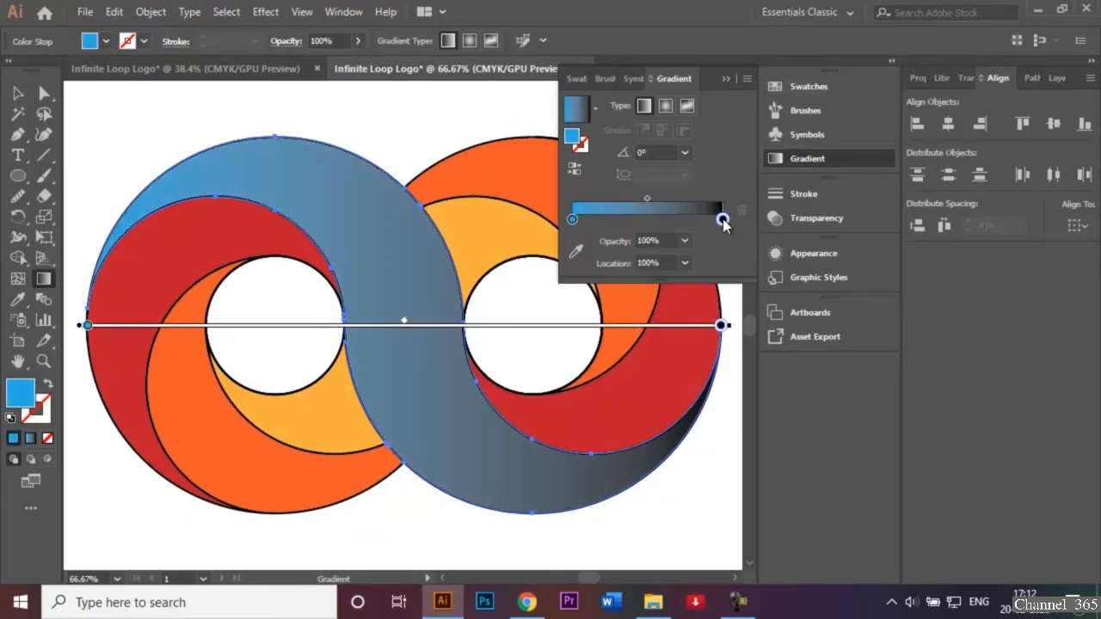
pyautogui.doubleClick(722, 219)
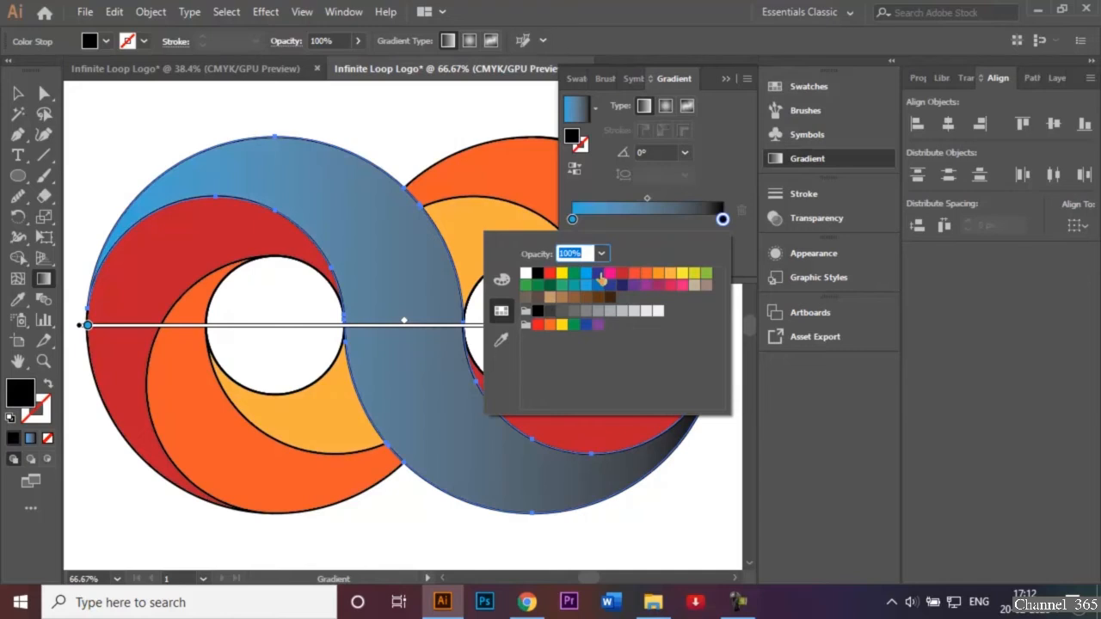
pyautogui.click(598, 274)
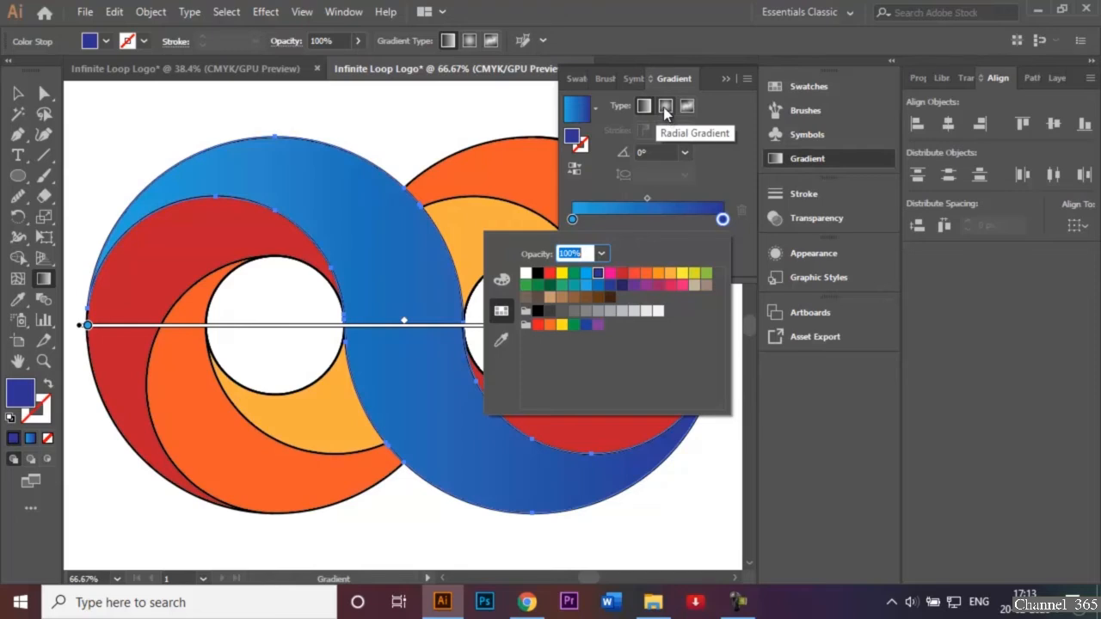
# Change the S-shaped band's gradient to radial and deselect the band
pyautogui.press('Escape')
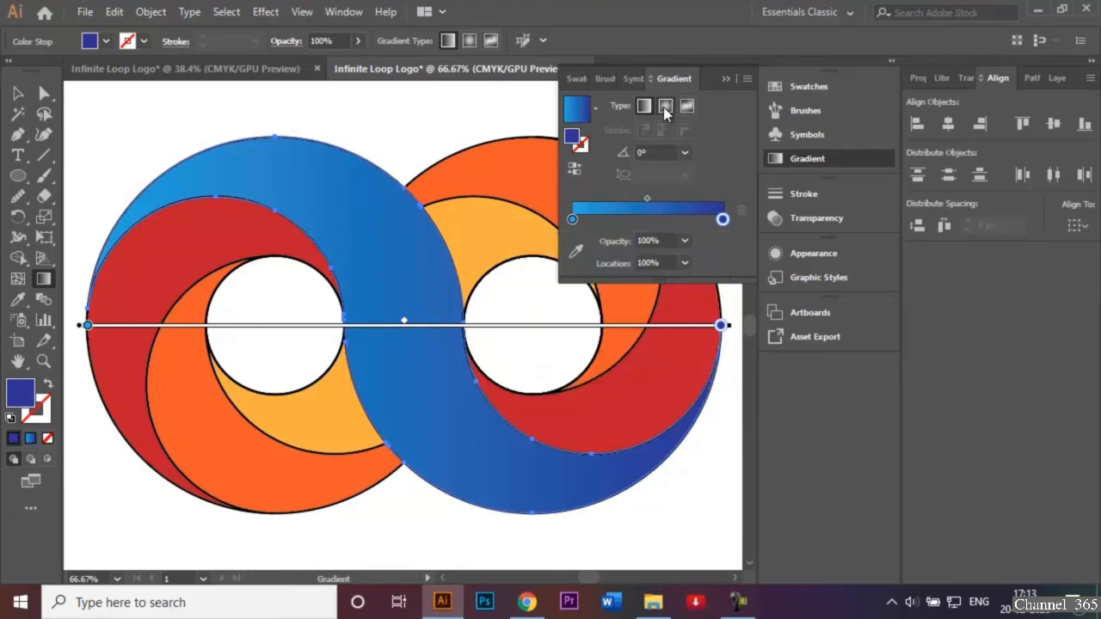
pyautogui.click(666, 106)
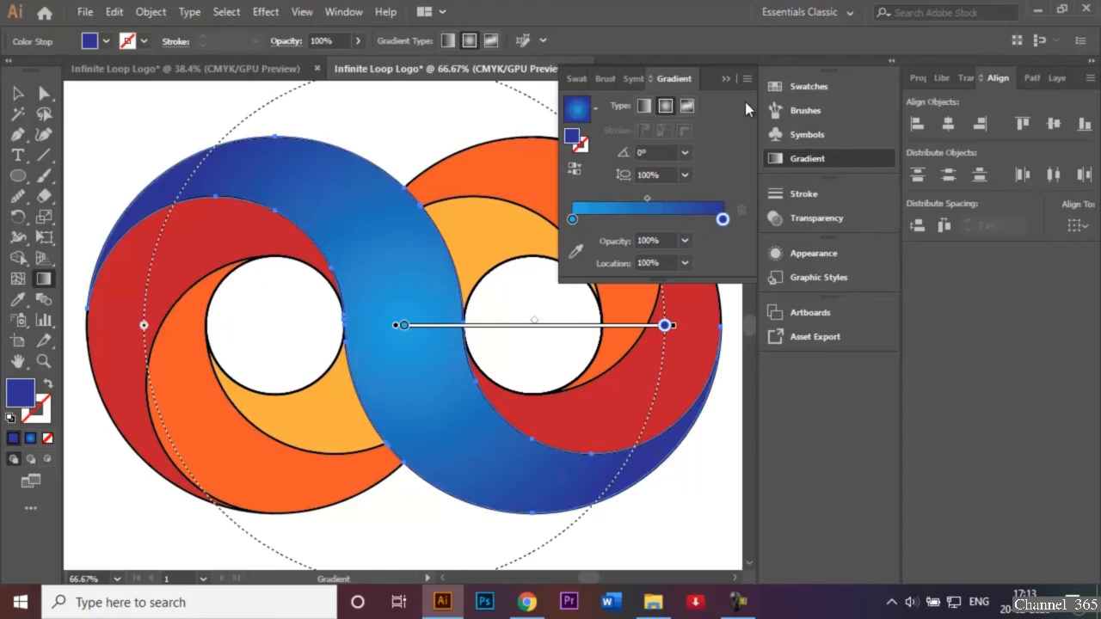
pyautogui.click(725, 80)
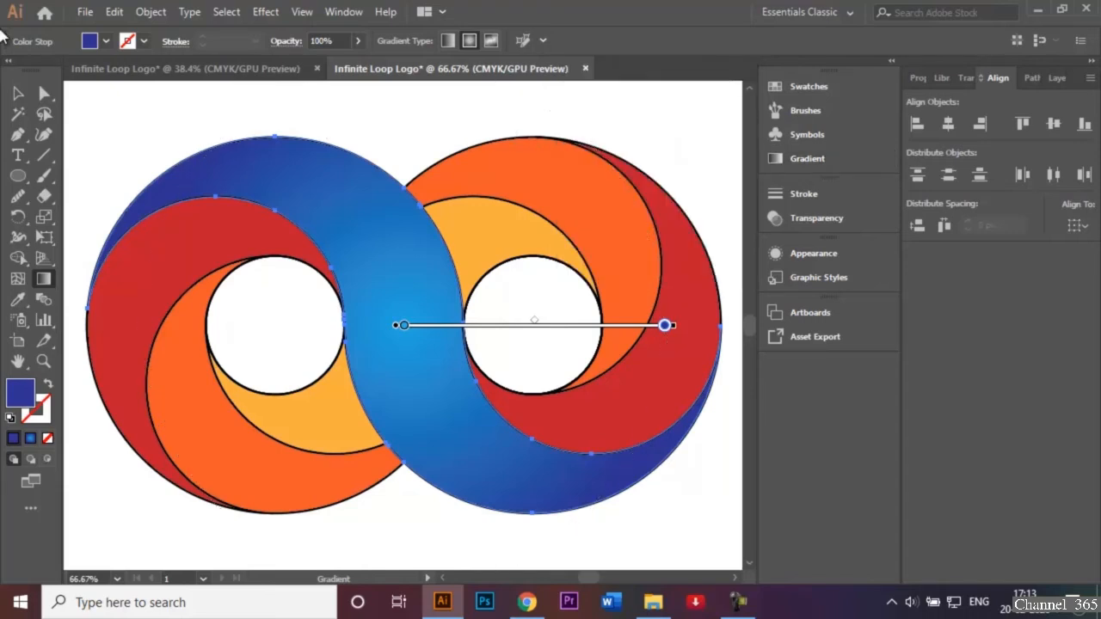
pyautogui.click(21, 96)
pyautogui.click(111, 116)
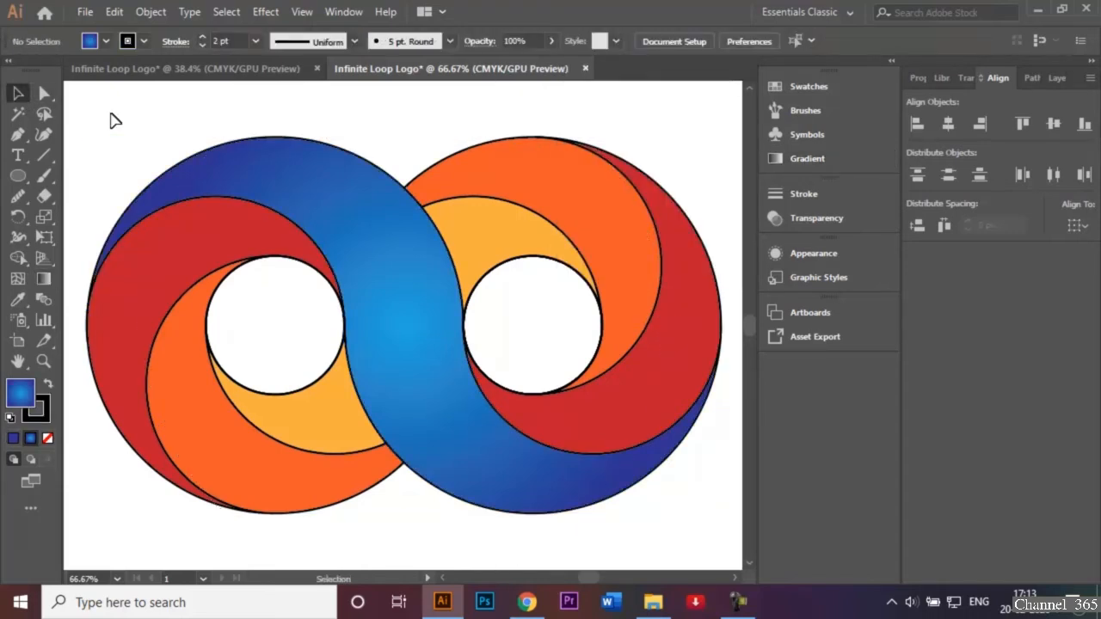
# Apply the light-to-dark blue gradient to both dark red crescents as a linear gradient
pyautogui.click(171, 256)
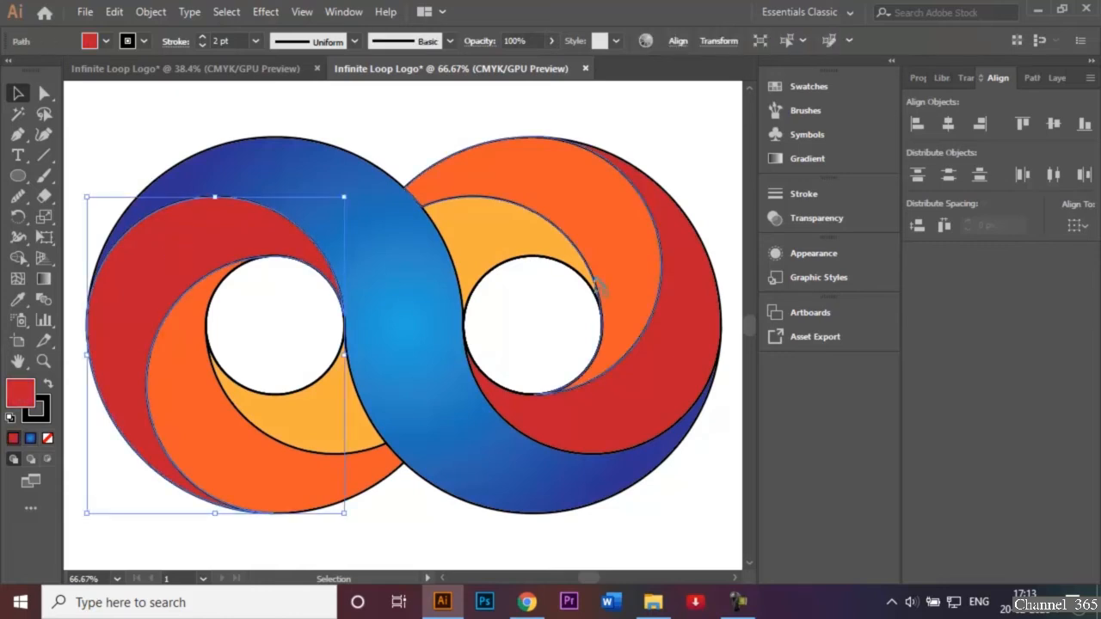
pyautogui.keyDown('shift'); pyautogui.click(668, 323); pyautogui.keyUp('shift')
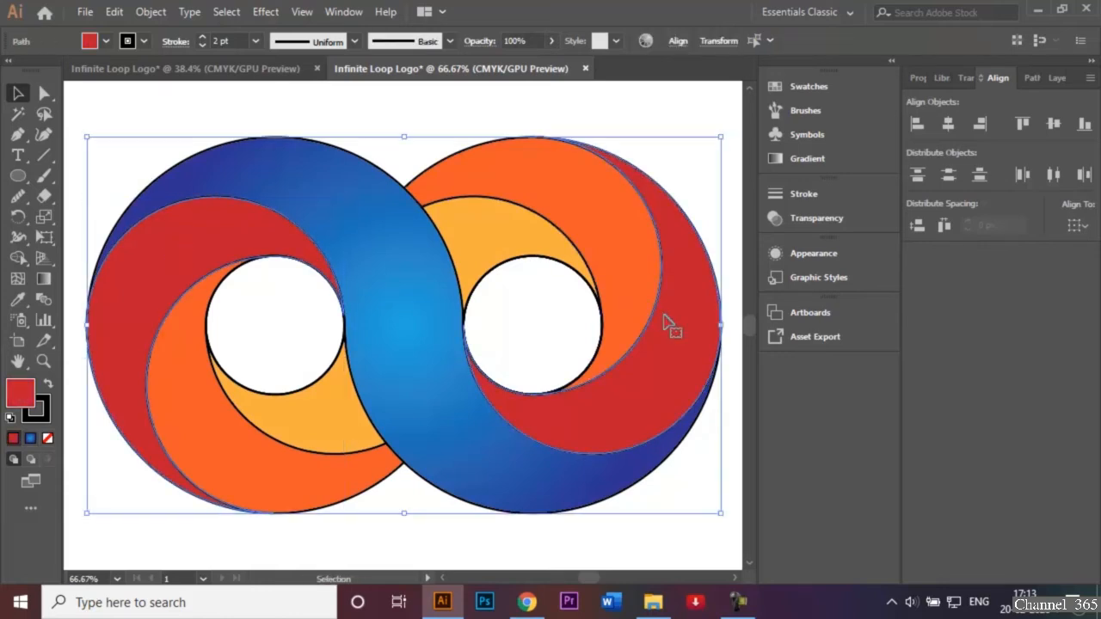
pyautogui.doubleClick(45, 278)
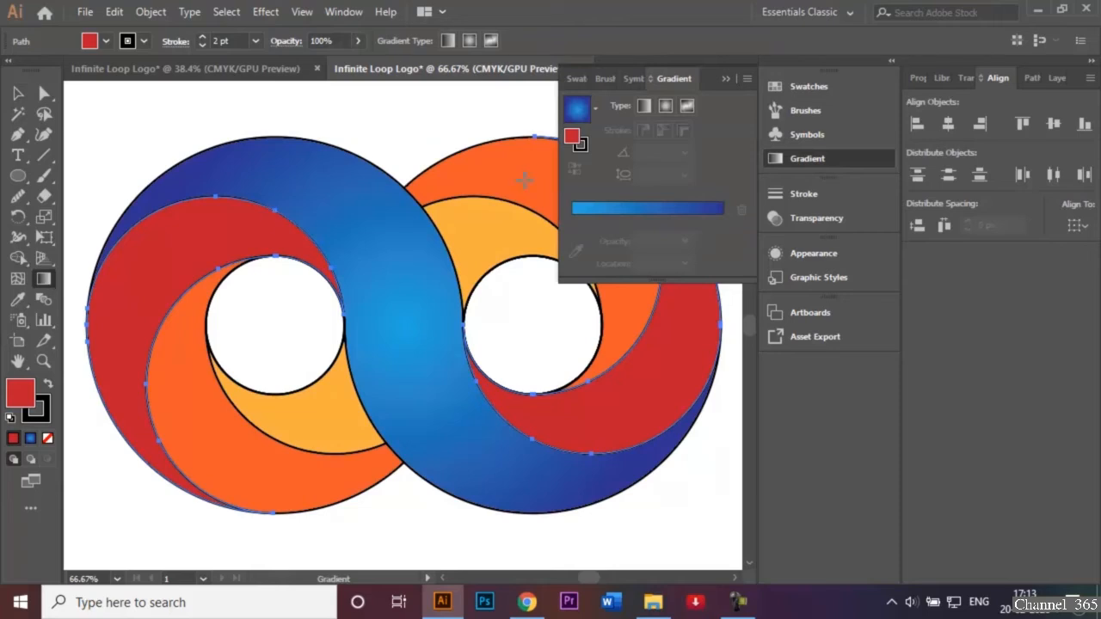
pyautogui.click(618, 208)
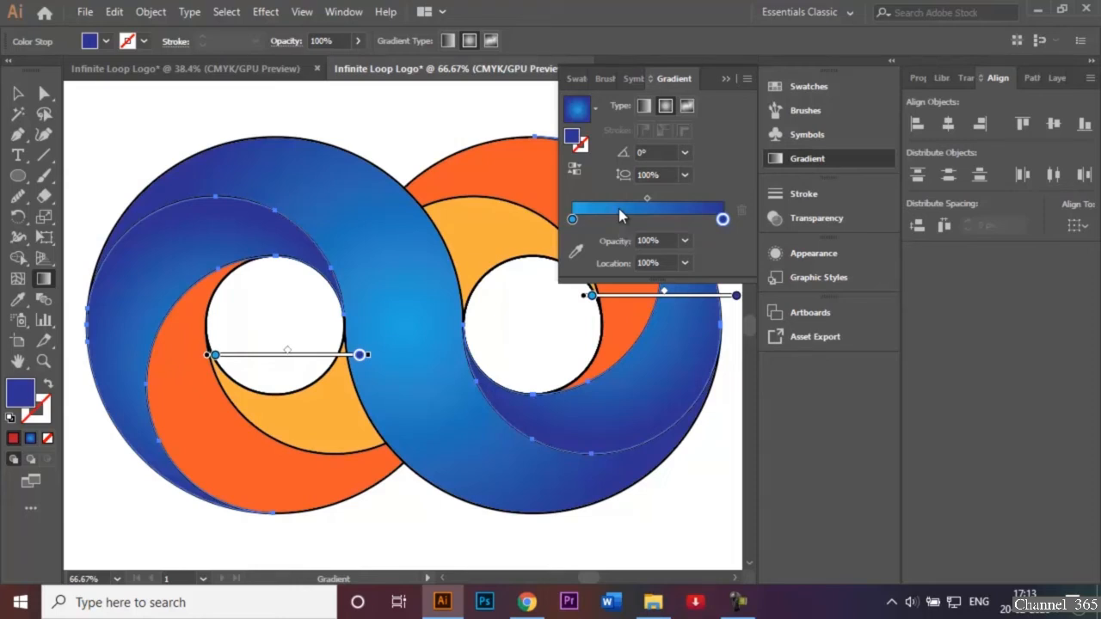
pyautogui.click(645, 105)
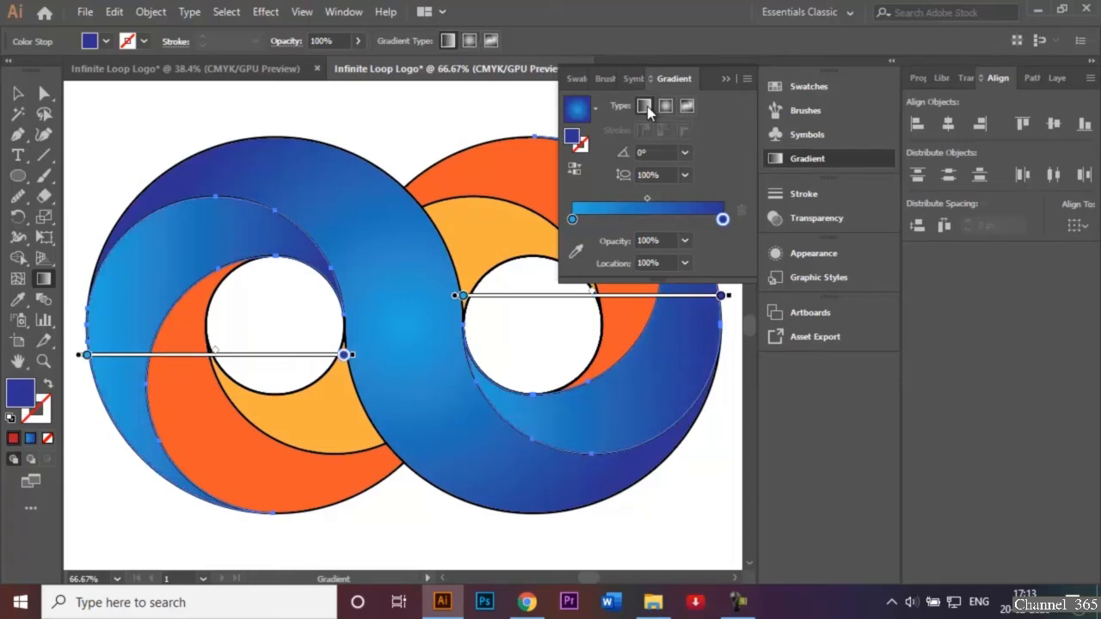
pyautogui.click(725, 78)
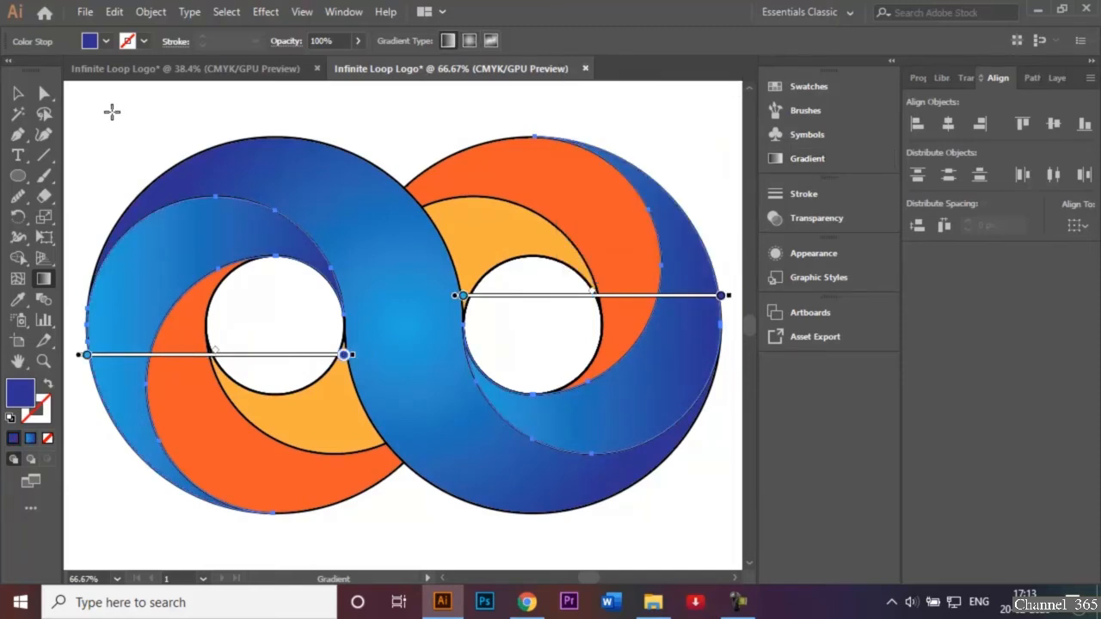
# Redraw the left blue crescent's linear gradient diagonally, from light blue near its lower end to dark blue near its upper end
pyautogui.click(18, 92)
pyautogui.click(146, 110)
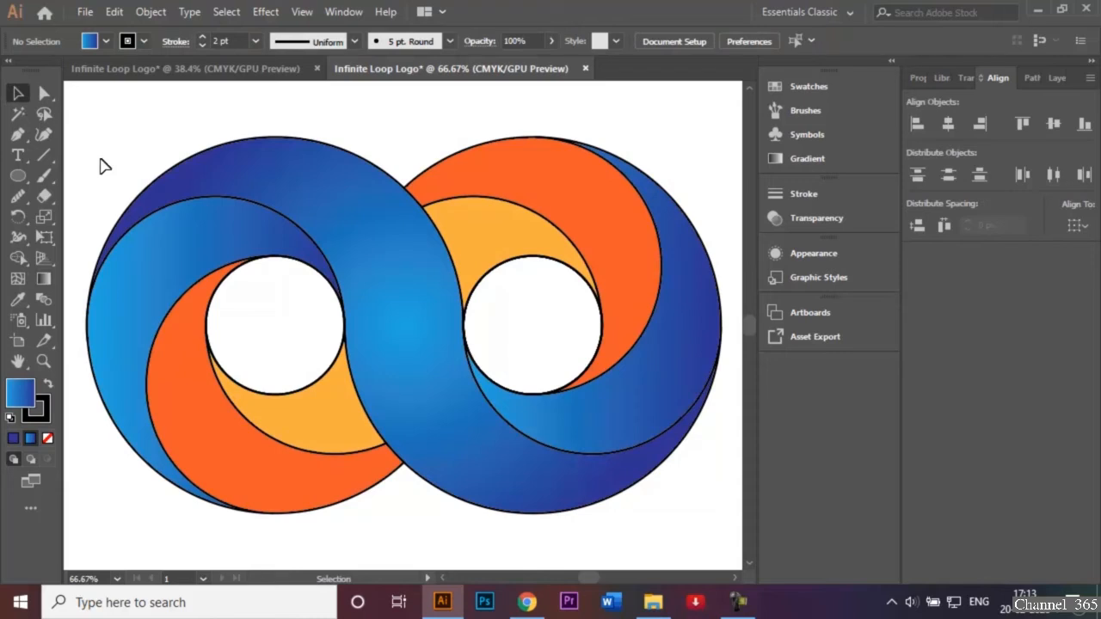
pyautogui.click(164, 258)
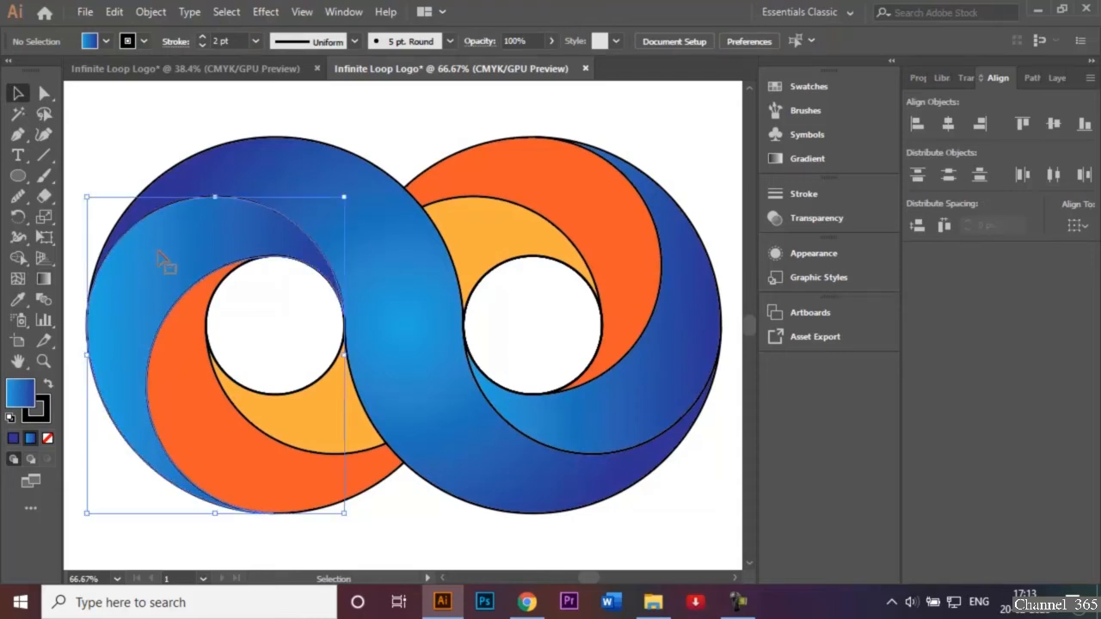
pyautogui.click(43, 278)
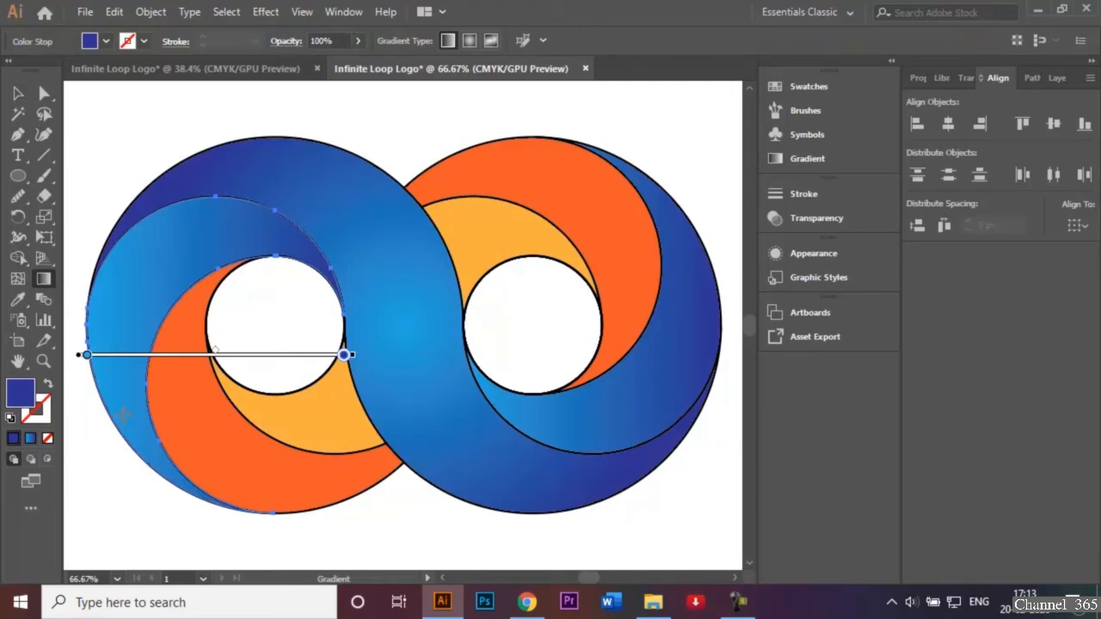
pyautogui.moveTo(123, 415)
pyautogui.mouseDown()
pyautogui.moveTo(152, 266)
pyautogui.moveTo(198, 226)
pyautogui.mouseUp()
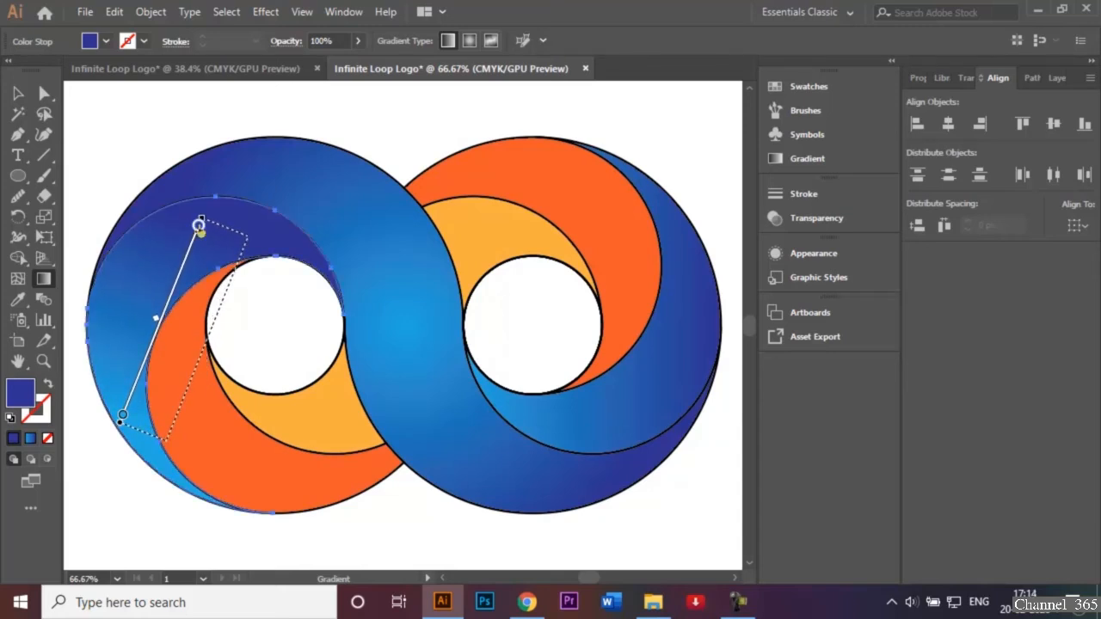
pyautogui.click(17, 93)
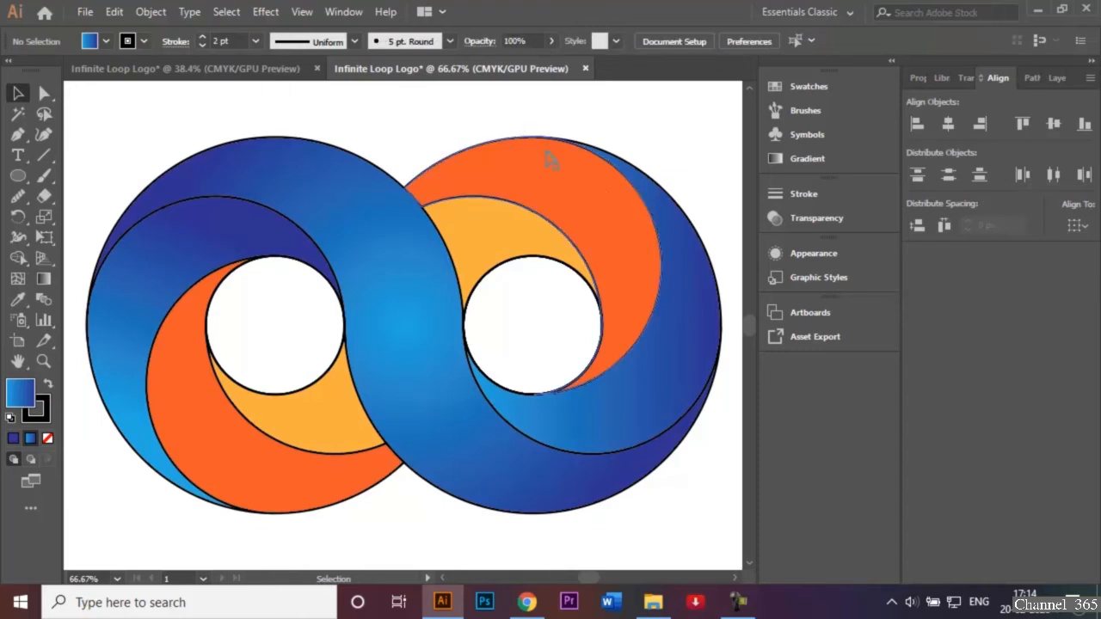
# Redraw the right blue crescent's linear gradient from light blue in its upper part to dark blue in its lower part
pyautogui.click(684, 314)
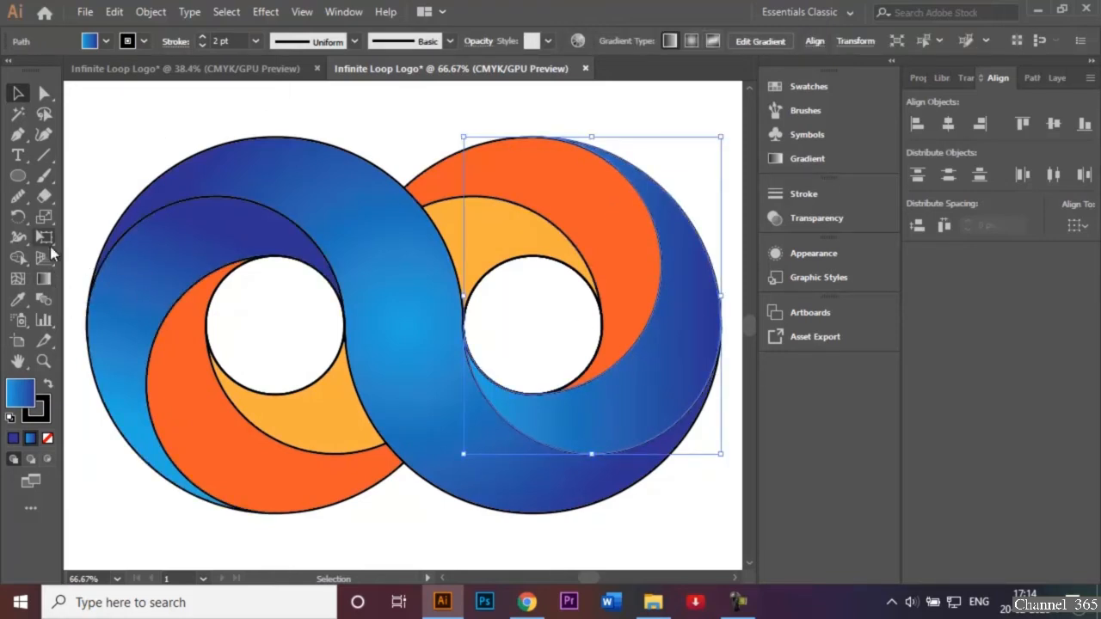
pyautogui.click(44, 280)
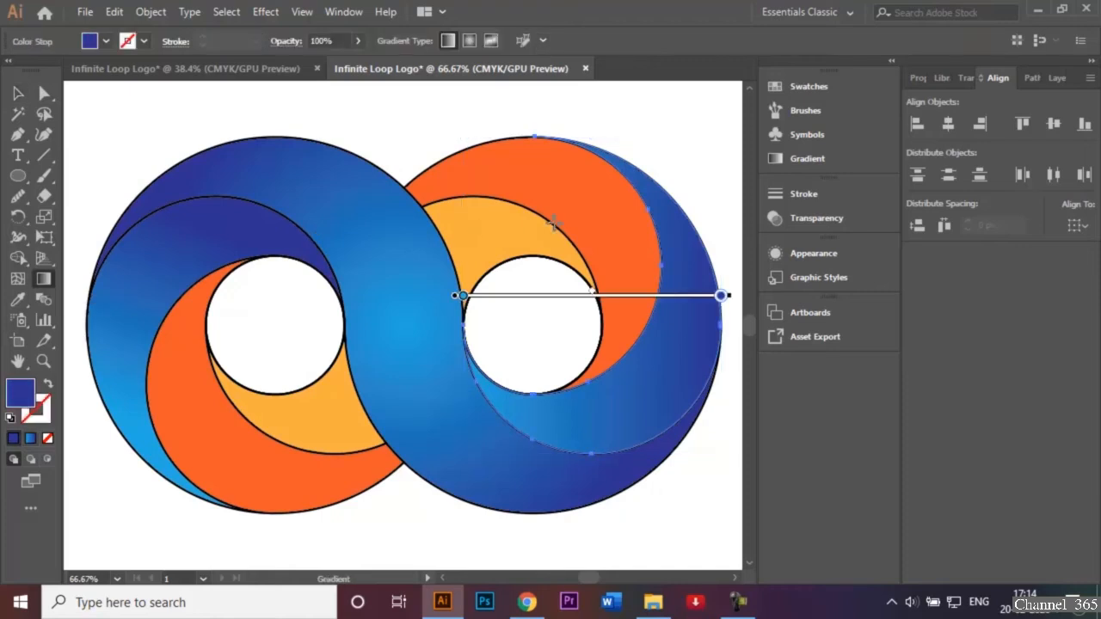
pyautogui.moveTo(674, 219); pyautogui.dragTo(635, 417)
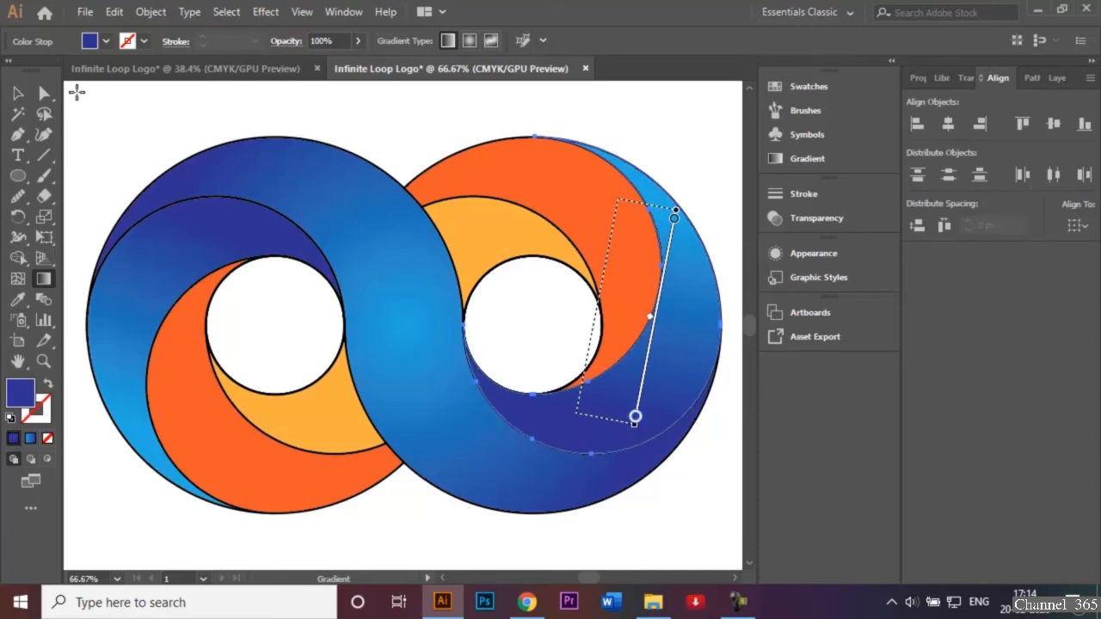
pyautogui.click(18, 93)
pyautogui.click(155, 110)
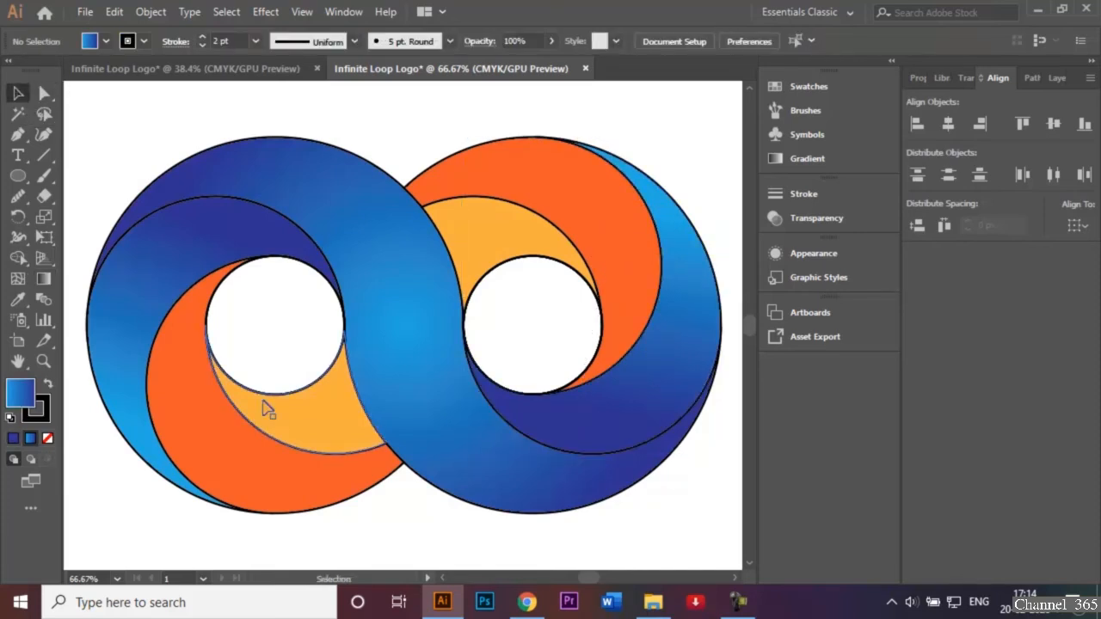
pyautogui.click(242, 467)
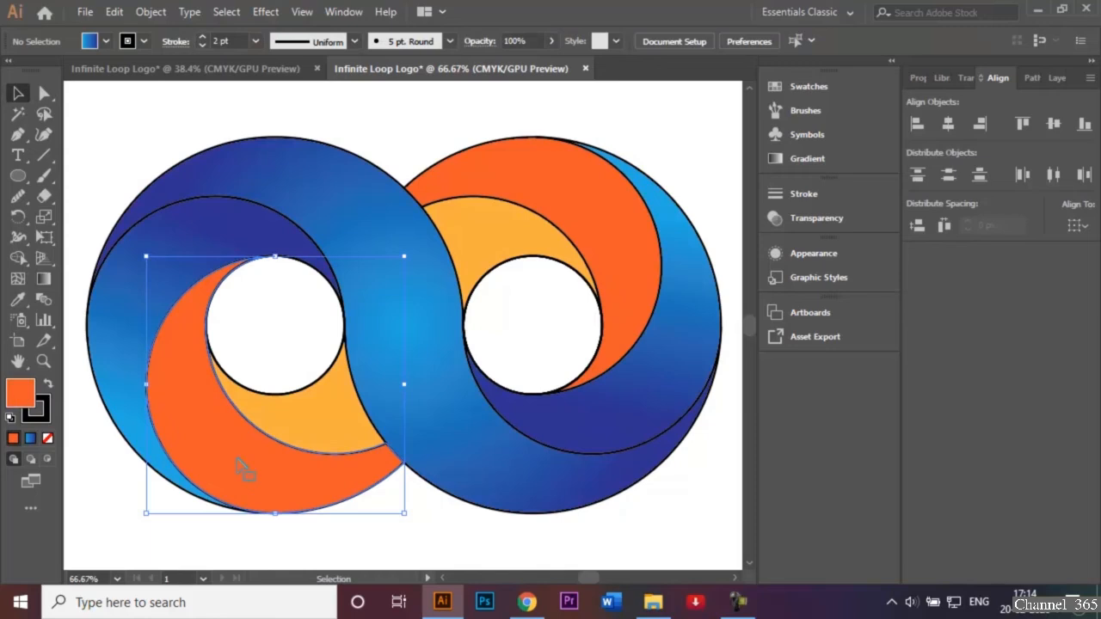
pyautogui.keyDown('shift'); pyautogui.click(574, 222); pyautogui.keyUp('shift')
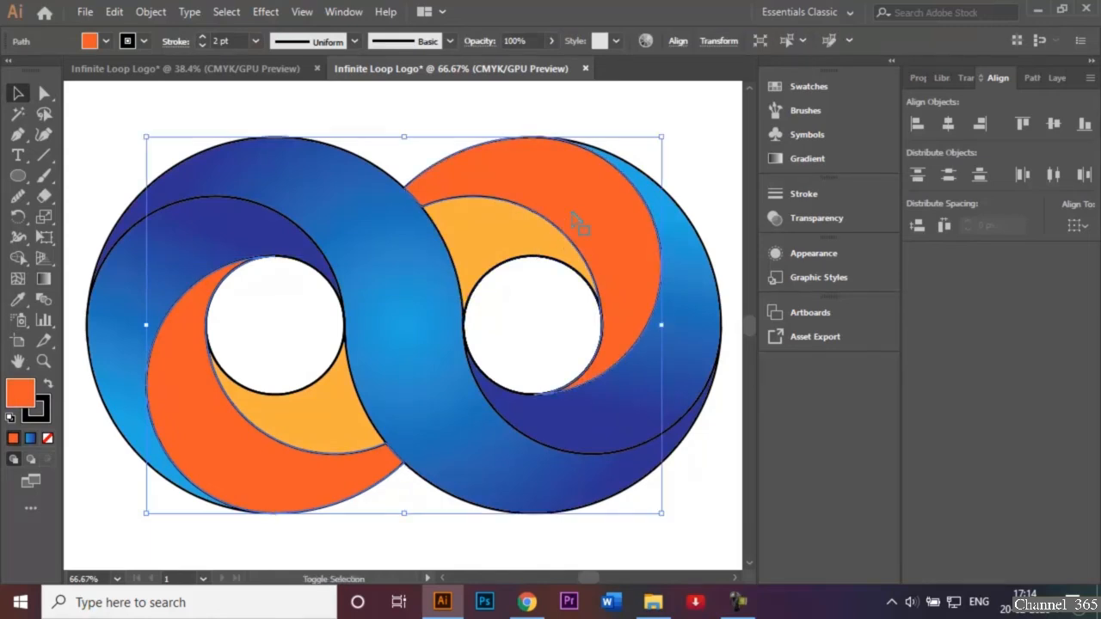
pyautogui.click(43, 280)
pyautogui.doubleClick(44, 280)
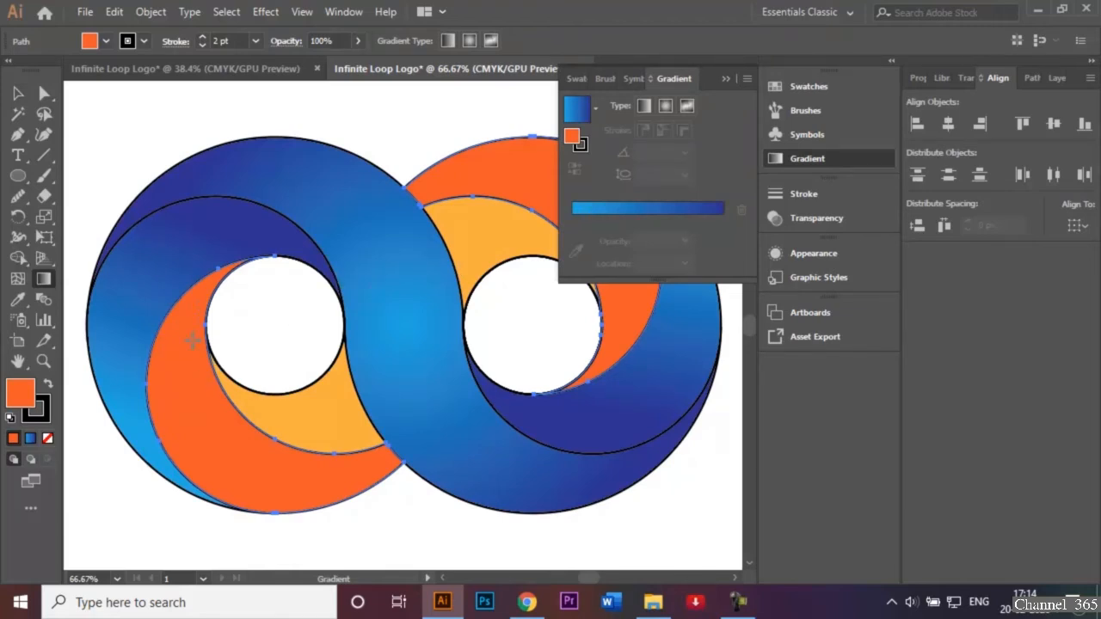
pyautogui.click(727, 79)
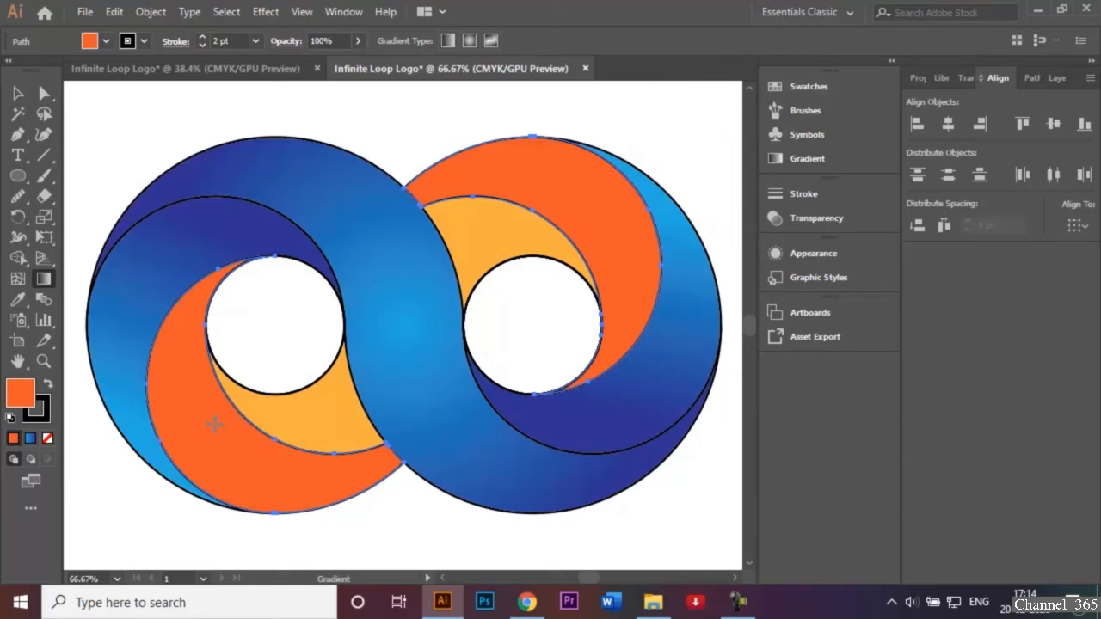
pyautogui.click(17, 93)
pyautogui.click(115, 109)
# Fill both orange bands with the light-to-dark blue linear gradient and deselect them
pyautogui.click(206, 370)
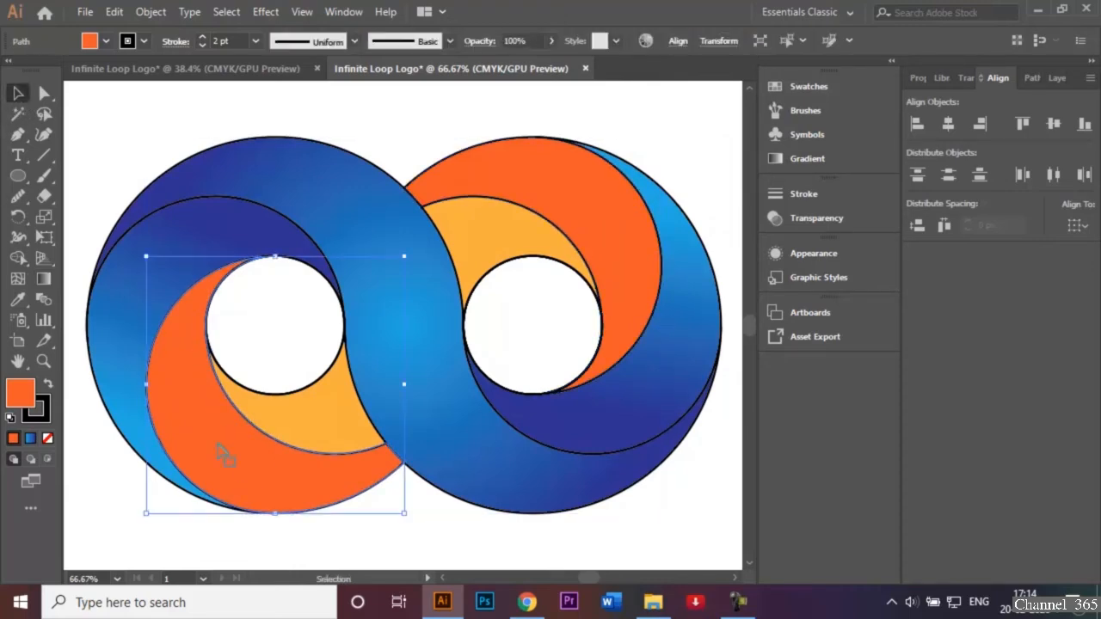
pyautogui.keyDown('shift'); pyautogui.click(643, 233); pyautogui.keyUp('shift')
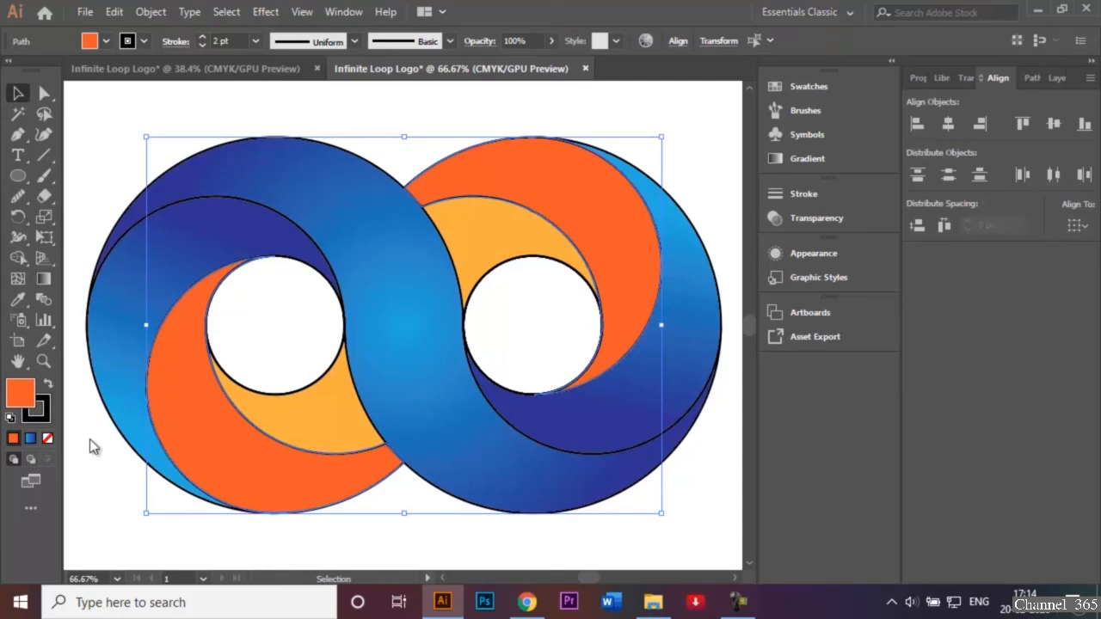
pyautogui.click(30, 437)
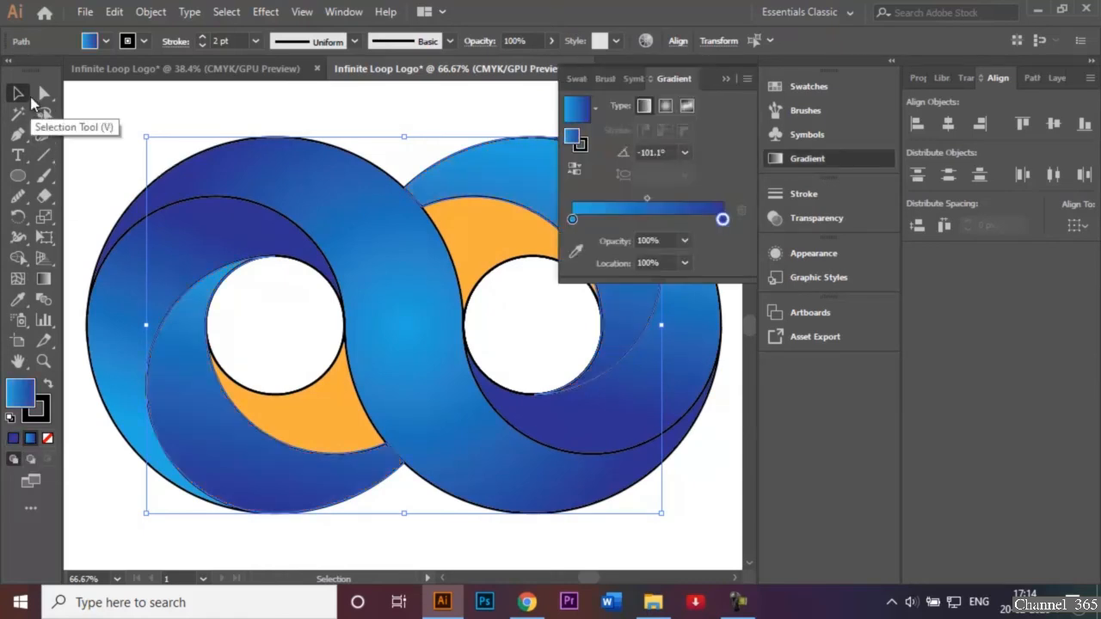
pyautogui.click(725, 79)
pyautogui.click(146, 113)
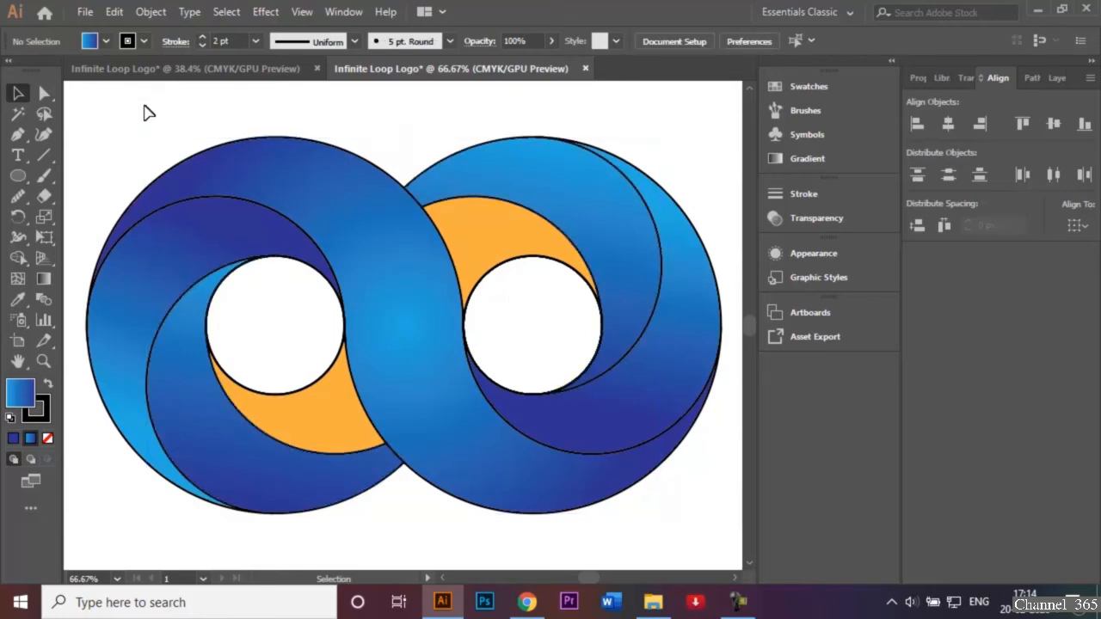
# Fill both yellow inner crescents with the light-to-dark blue linear gradient and show the whole artboard
pyautogui.click(315, 432)
pyautogui.keyDown('shift'); pyautogui.click(481, 246); pyautogui.keyUp('shift')
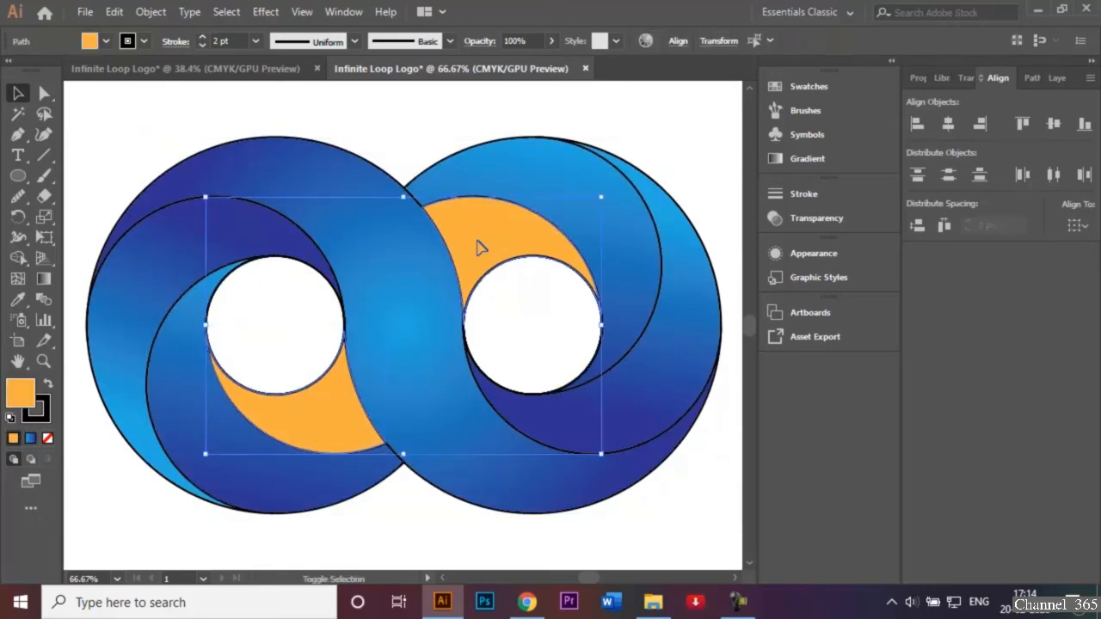
pyautogui.click(32, 438)
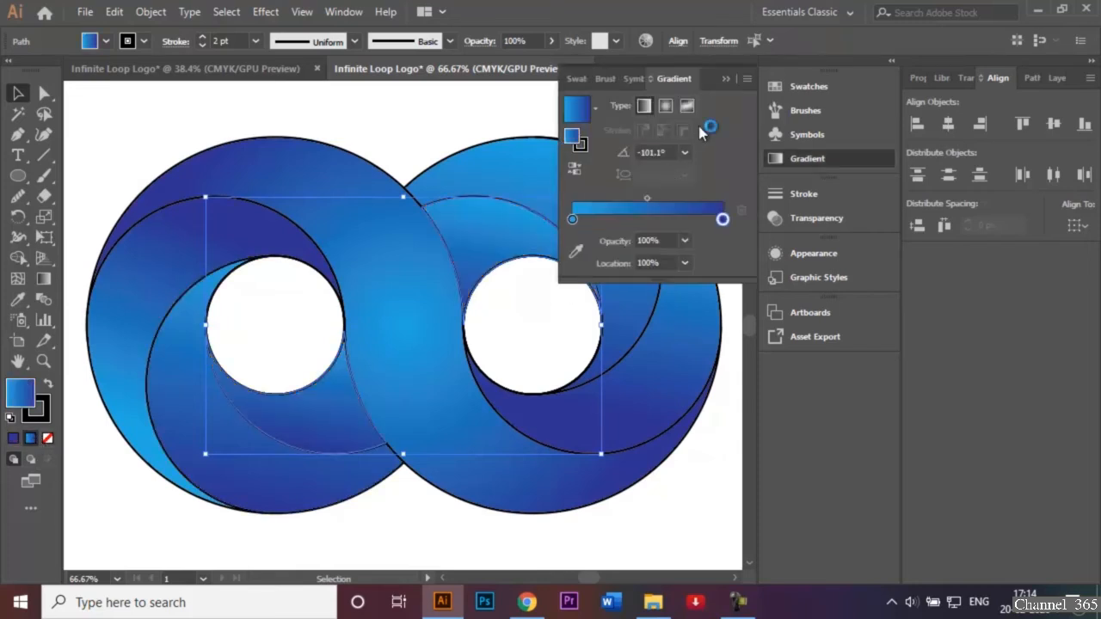
pyautogui.click(724, 80)
pyautogui.click(453, 107)
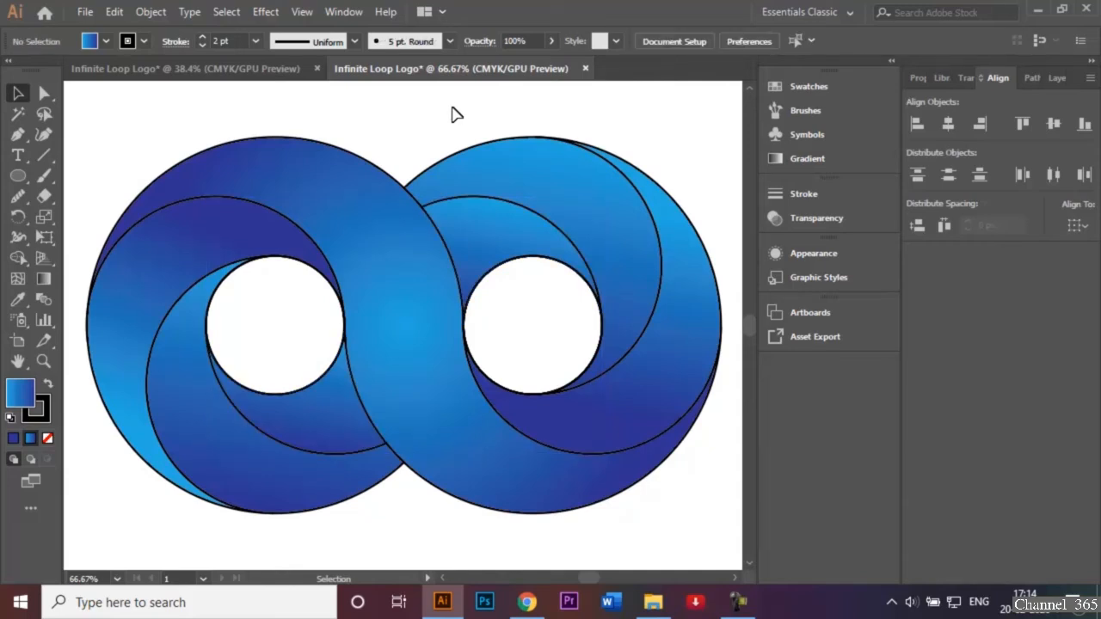
pyautogui.hotkey('ctrl', '0')
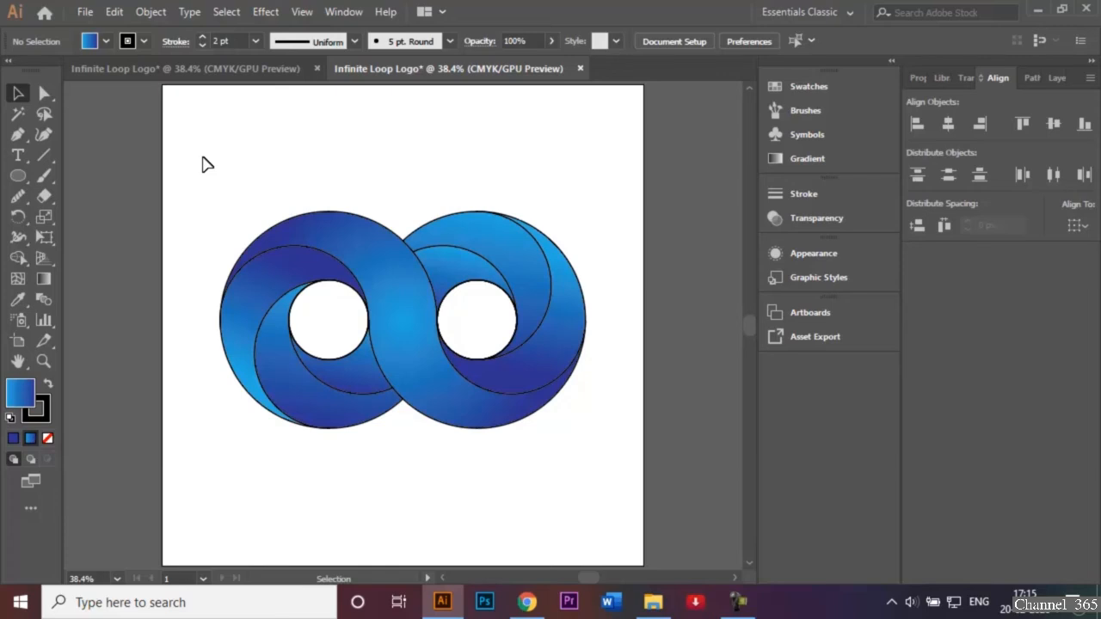
# Remove the black outline from all shapes of the logo
pyautogui.moveTo(203, 163); pyautogui.dragTo(609, 476)
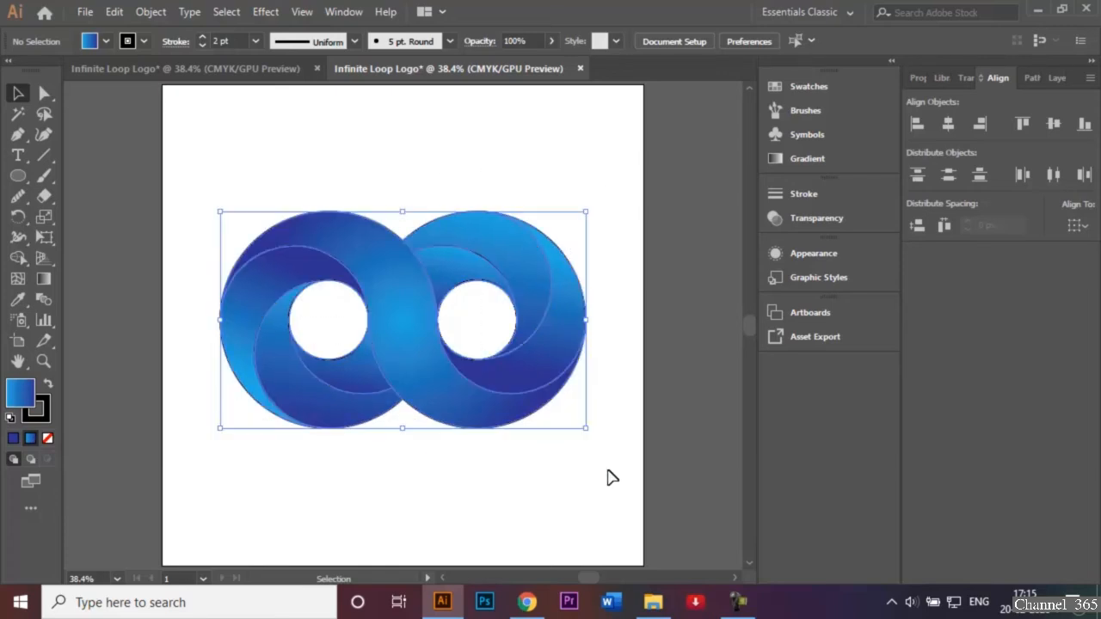
pyautogui.click(146, 43)
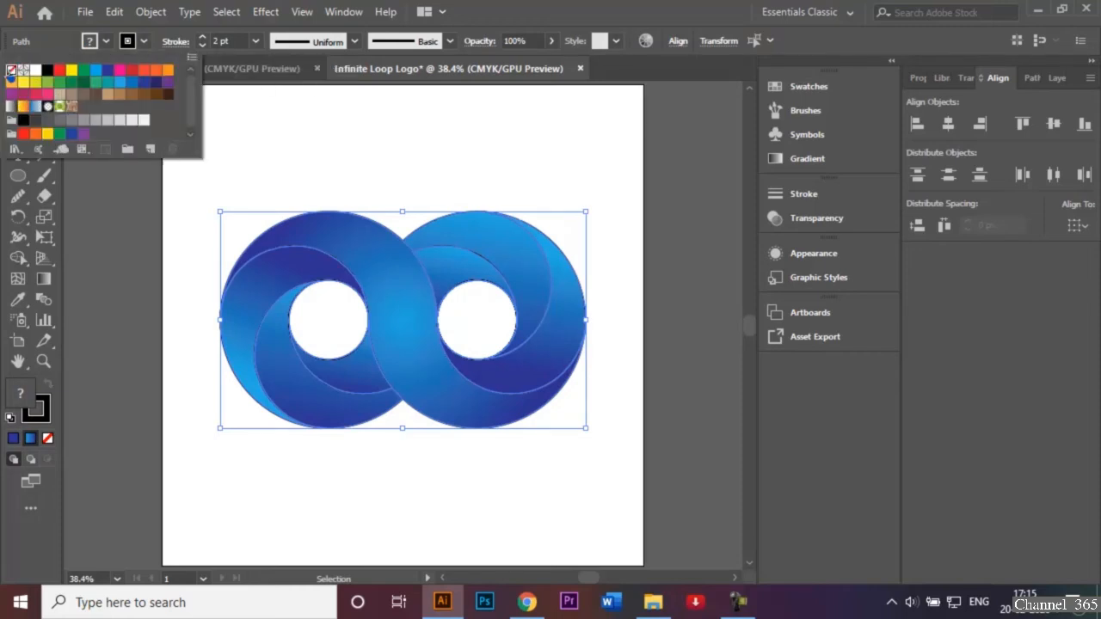
pyautogui.click(10, 72)
pyautogui.click(340, 178)
pyautogui.click(428, 177)
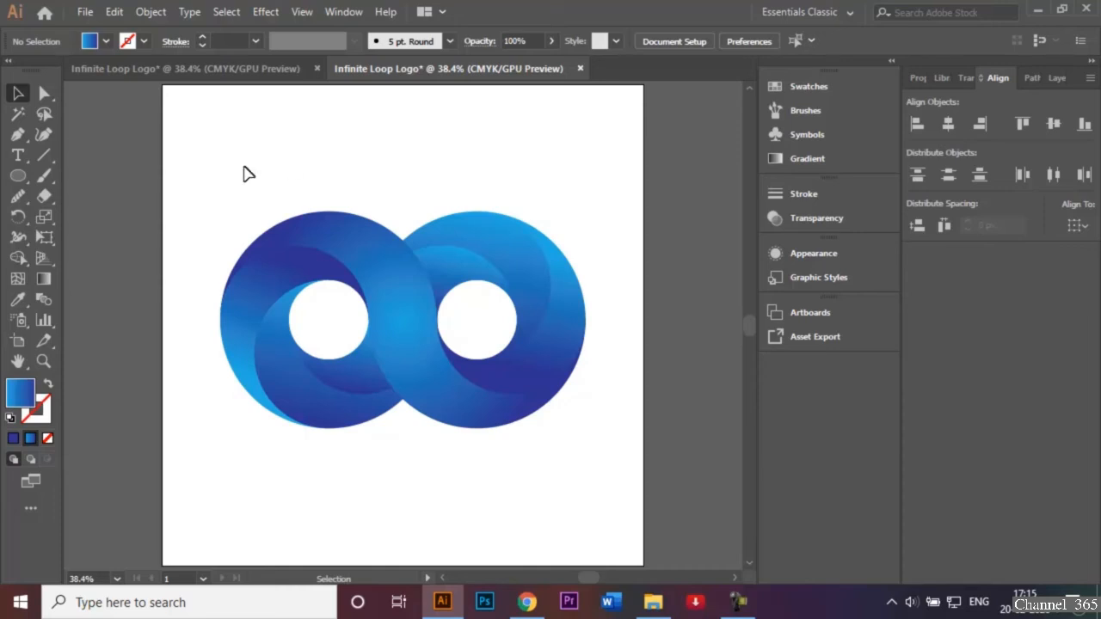
# Apply a black stroke to all shapes of the logo
pyautogui.moveTo(209, 182); pyautogui.dragTo(627, 459)
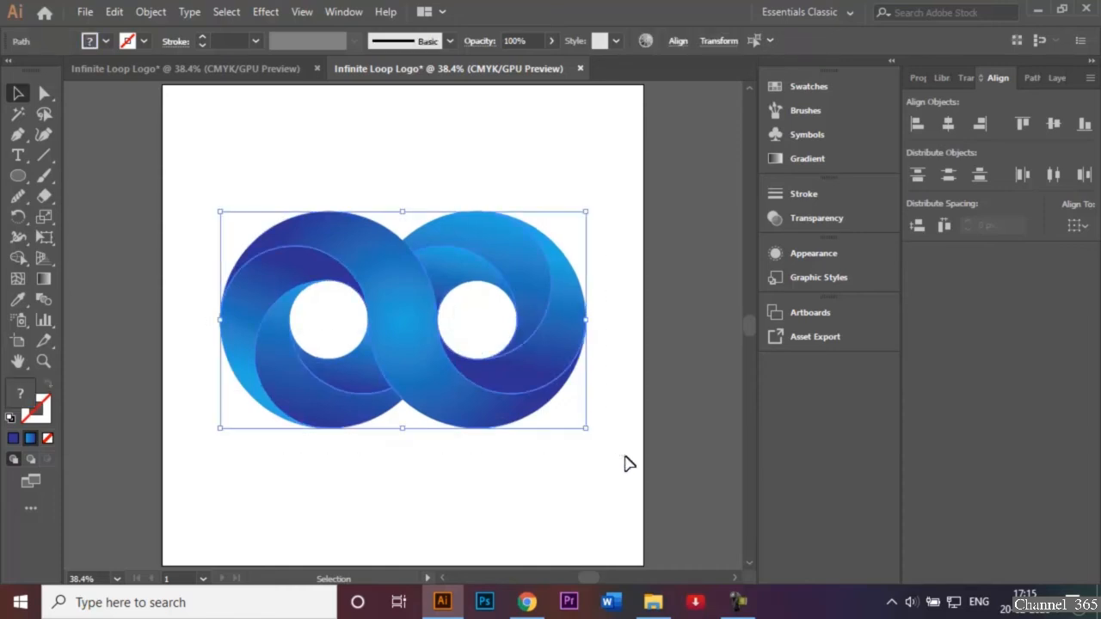
pyautogui.click(143, 40)
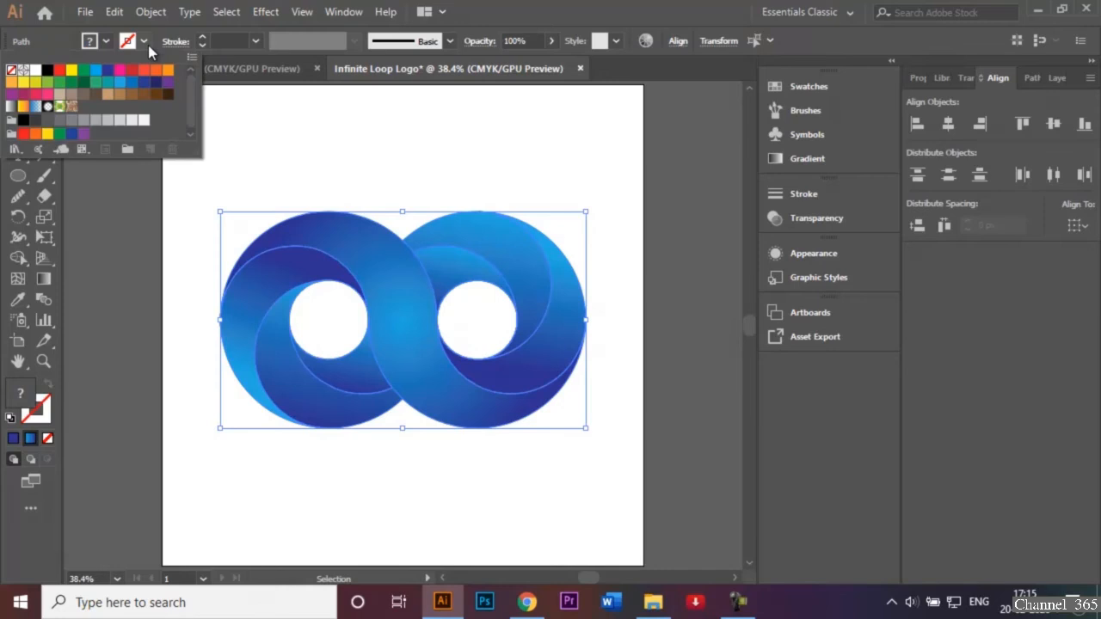
pyautogui.click(47, 68)
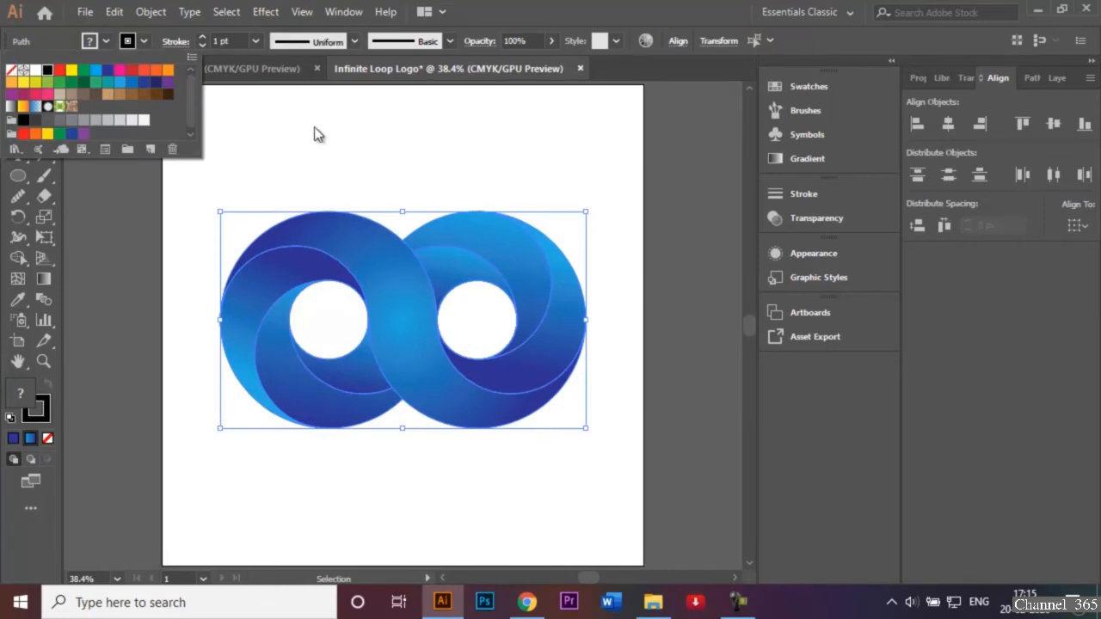
pyautogui.rightClick(370, 160)
pyautogui.click(314, 156)
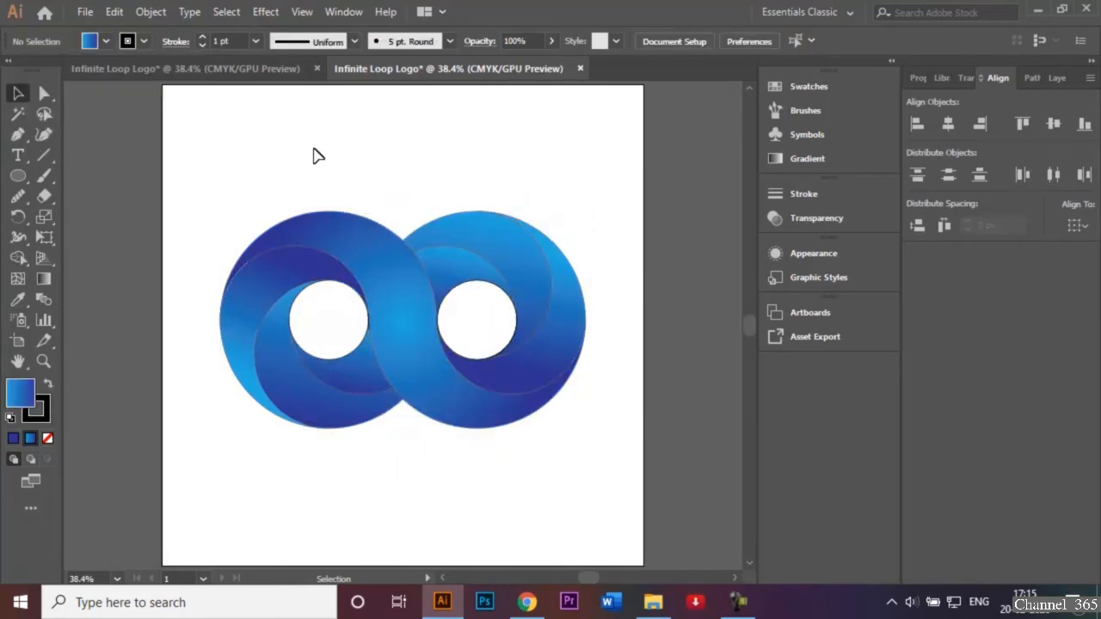
# Set the stroke weight of all logo shapes to 2 pt
pyautogui.moveTo(223, 167); pyautogui.dragTo(599, 478)
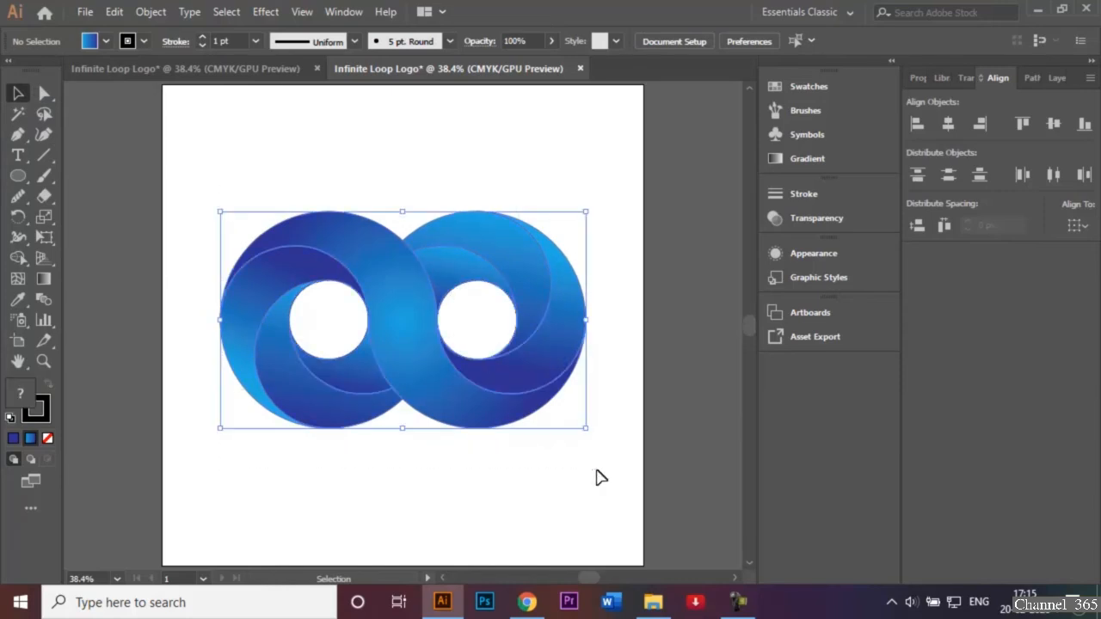
pyautogui.click(255, 41)
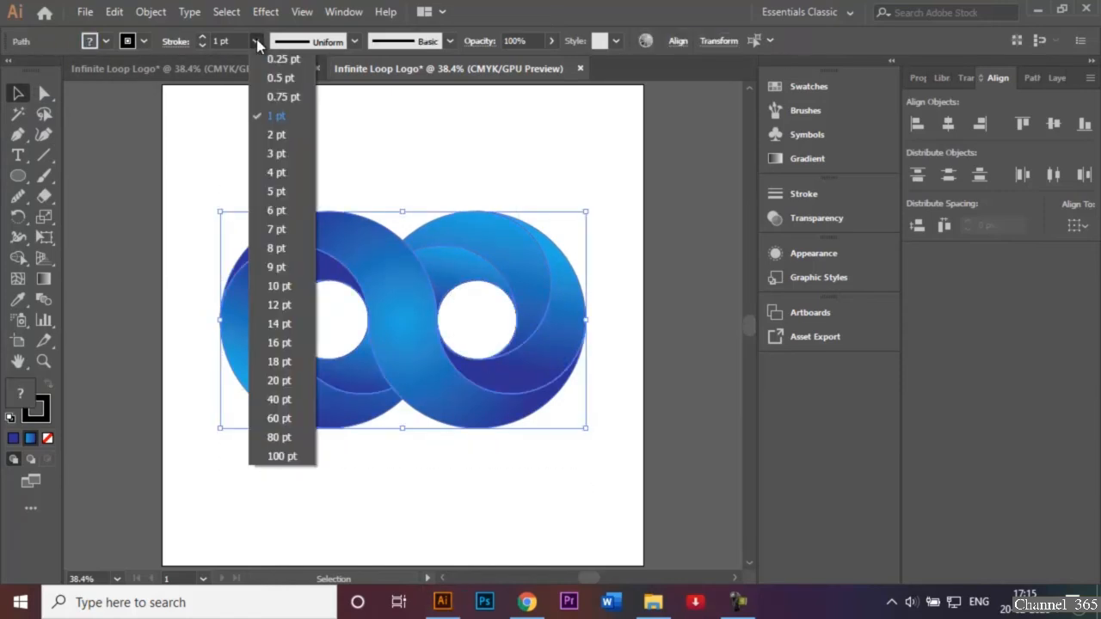
pyautogui.click(268, 134)
pyautogui.click(486, 153)
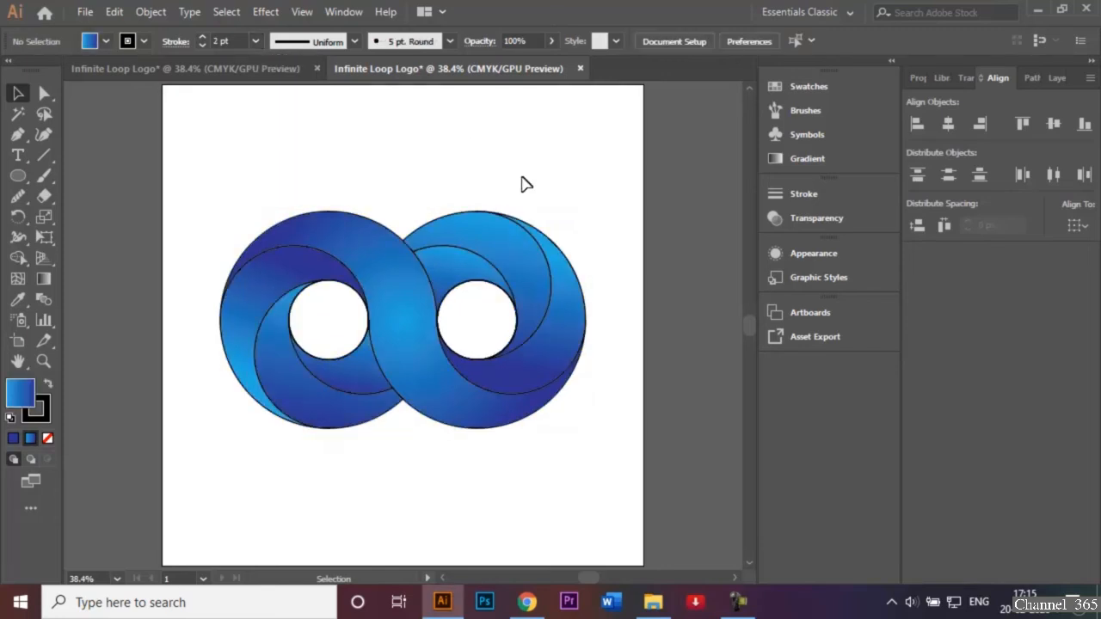
# Check the red-purple logo document, and give all blue logo shapes a black Multiply drop shadow with 75% opacity, 7 px offsets and 5 px blur
pyautogui.click(157, 74)
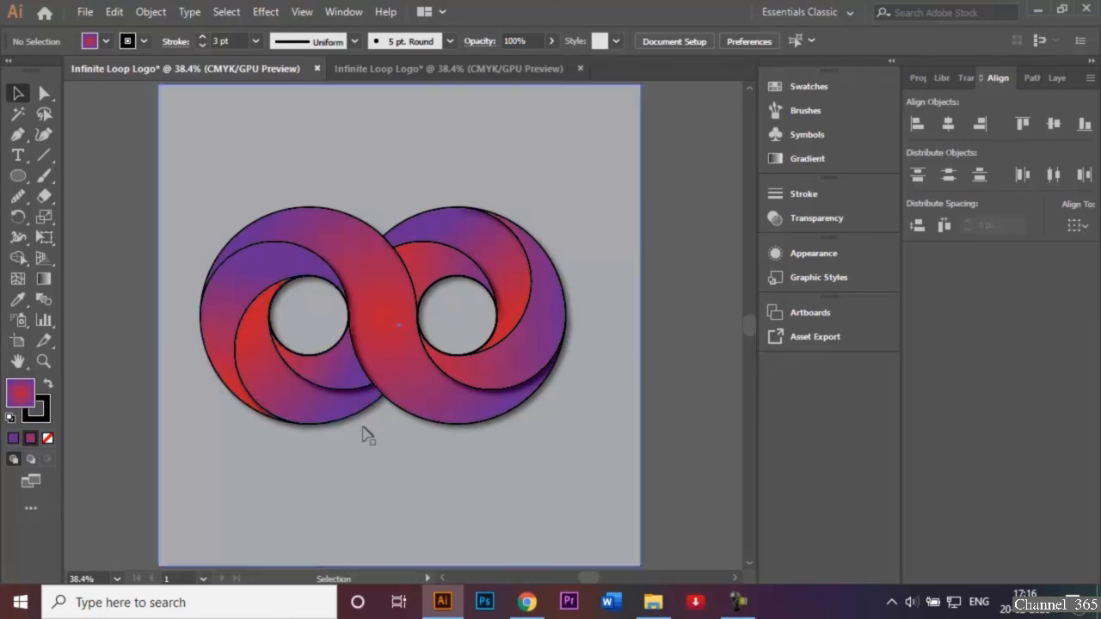
pyautogui.click(419, 68)
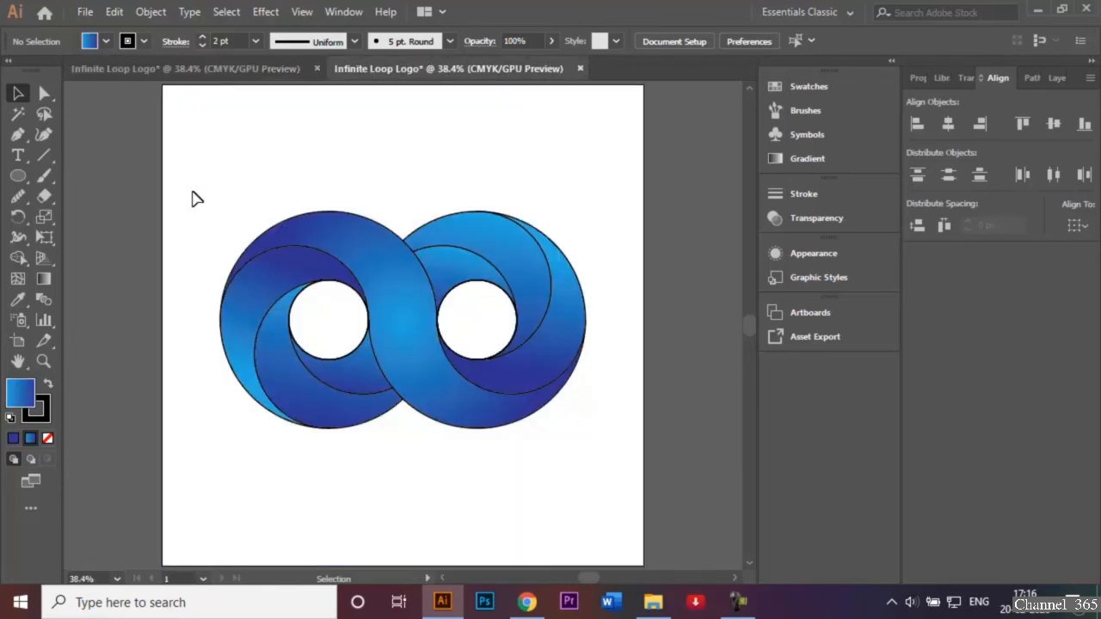
pyautogui.moveTo(199, 193); pyautogui.dragTo(619, 478)
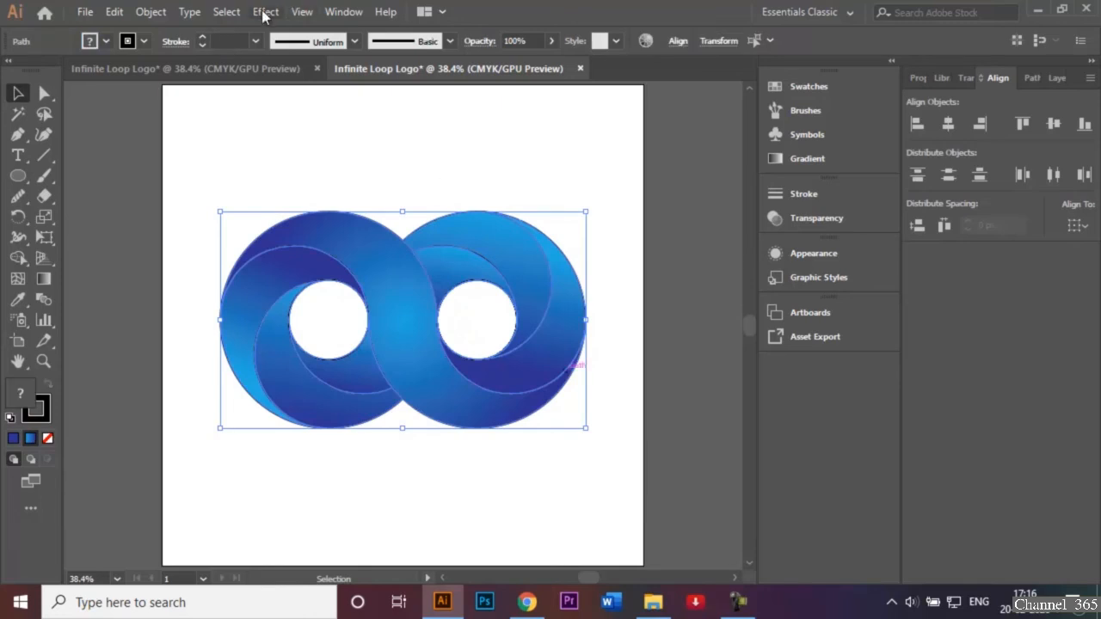
pyautogui.click(264, 14)
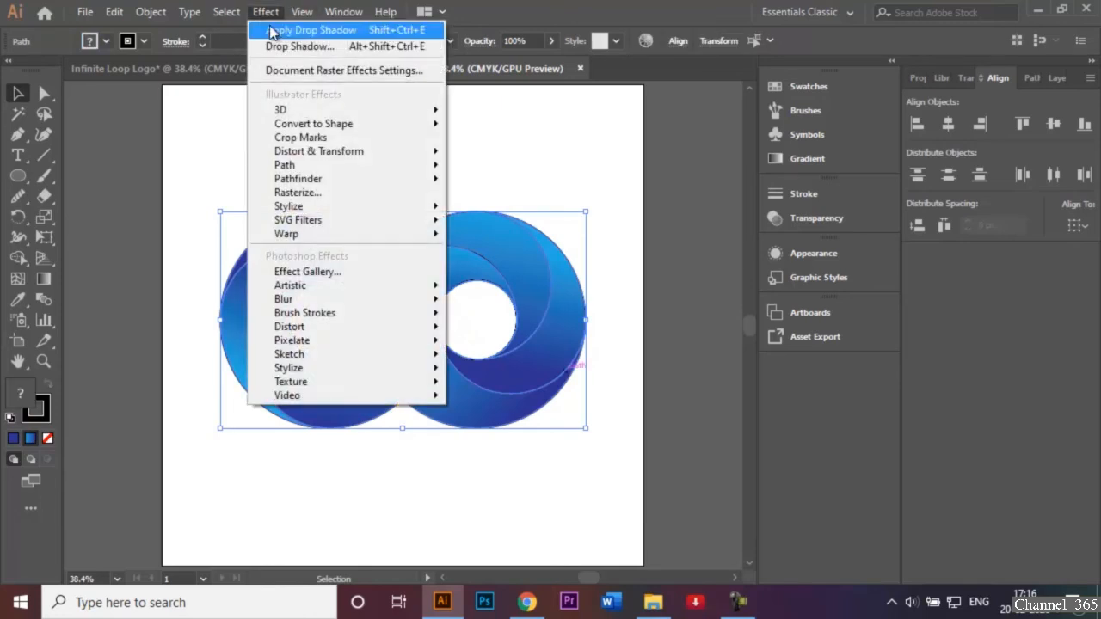
pyautogui.moveTo(361, 215)
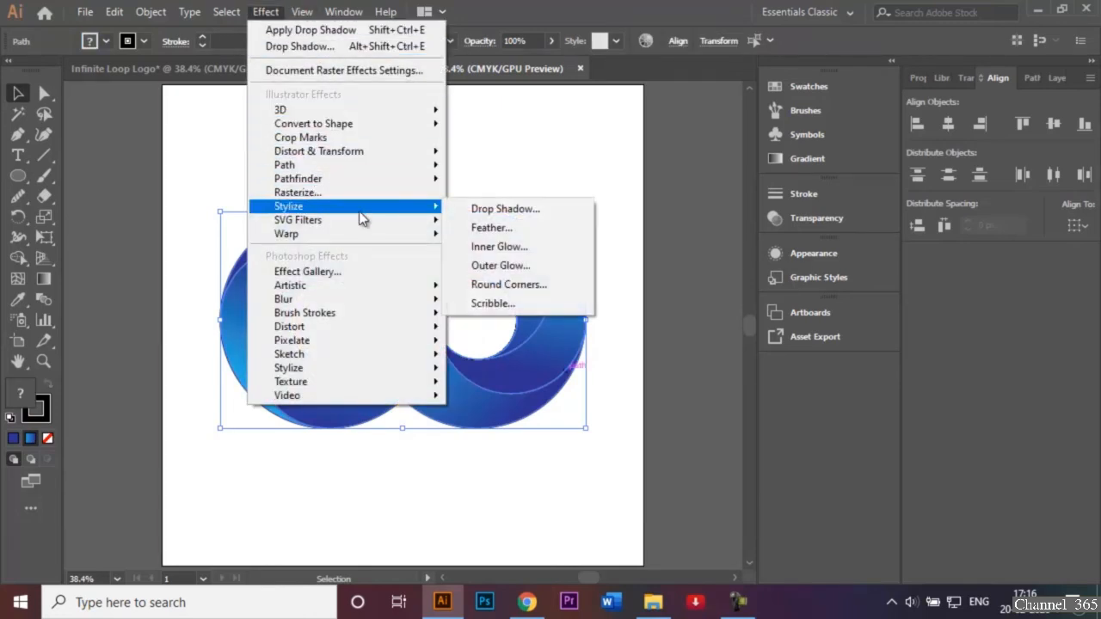
pyautogui.click(485, 215)
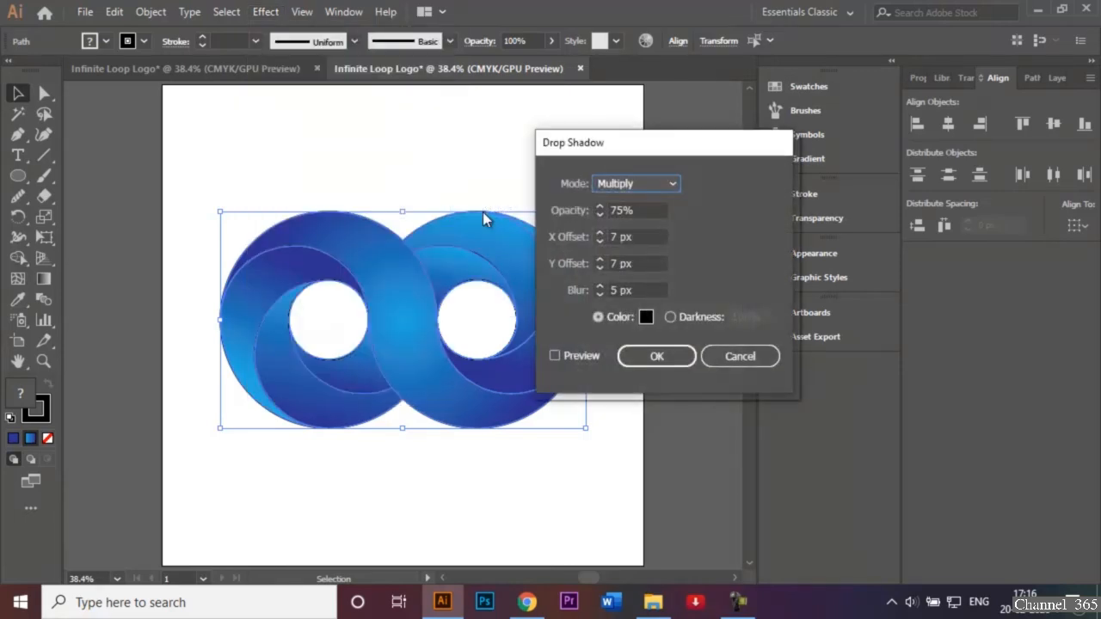
pyautogui.moveTo(653, 159); pyautogui.dragTo(719, 127)
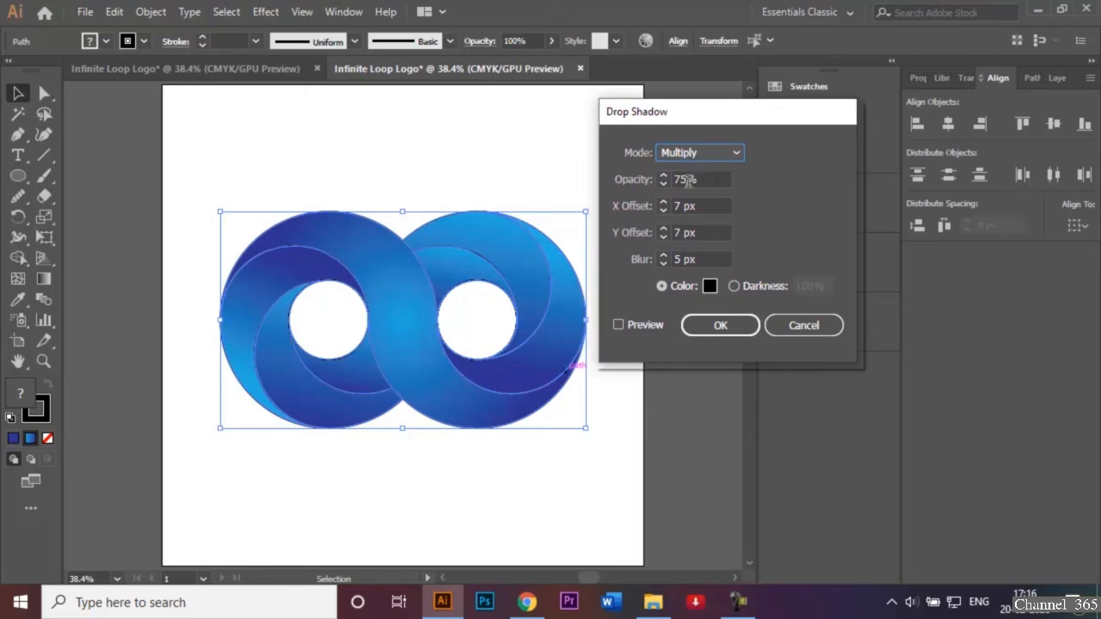
pyautogui.click(618, 325)
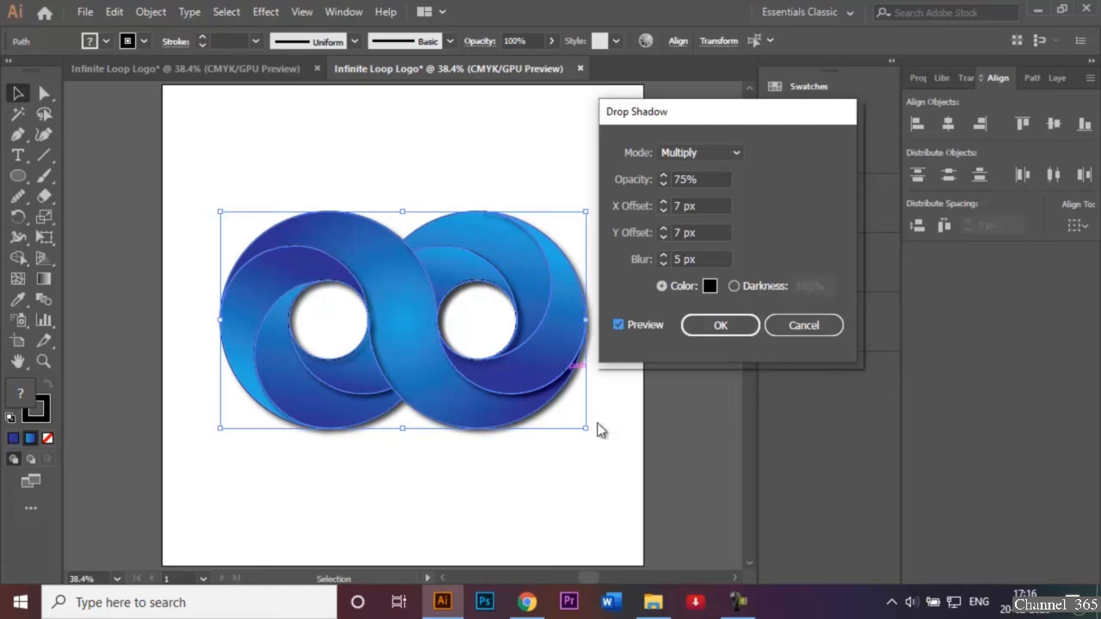
pyautogui.click(718, 329)
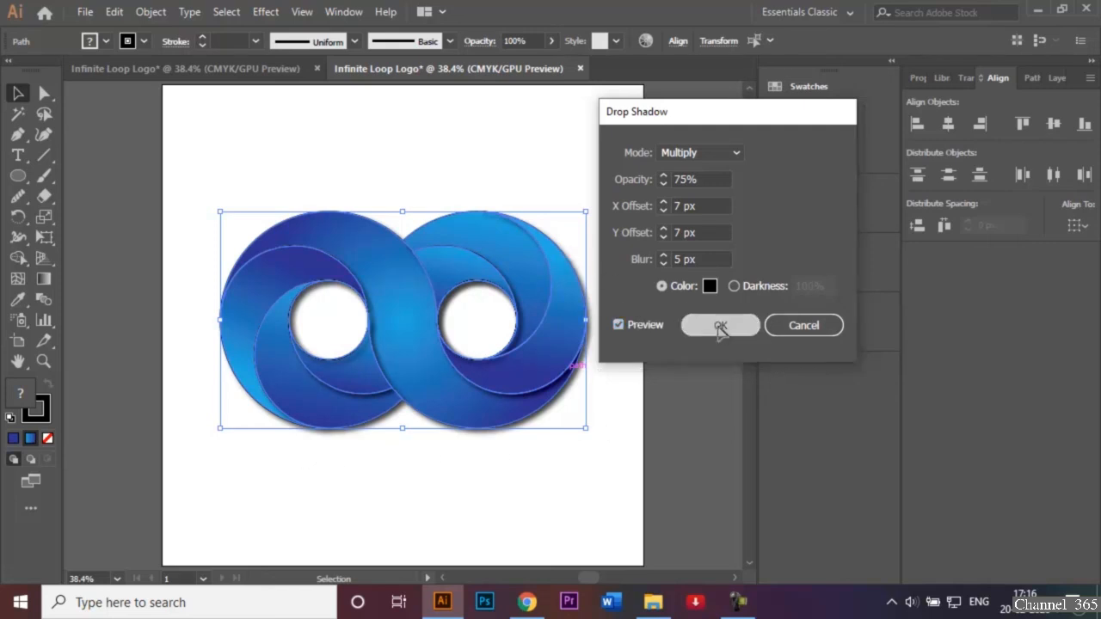
pyautogui.click(554, 177)
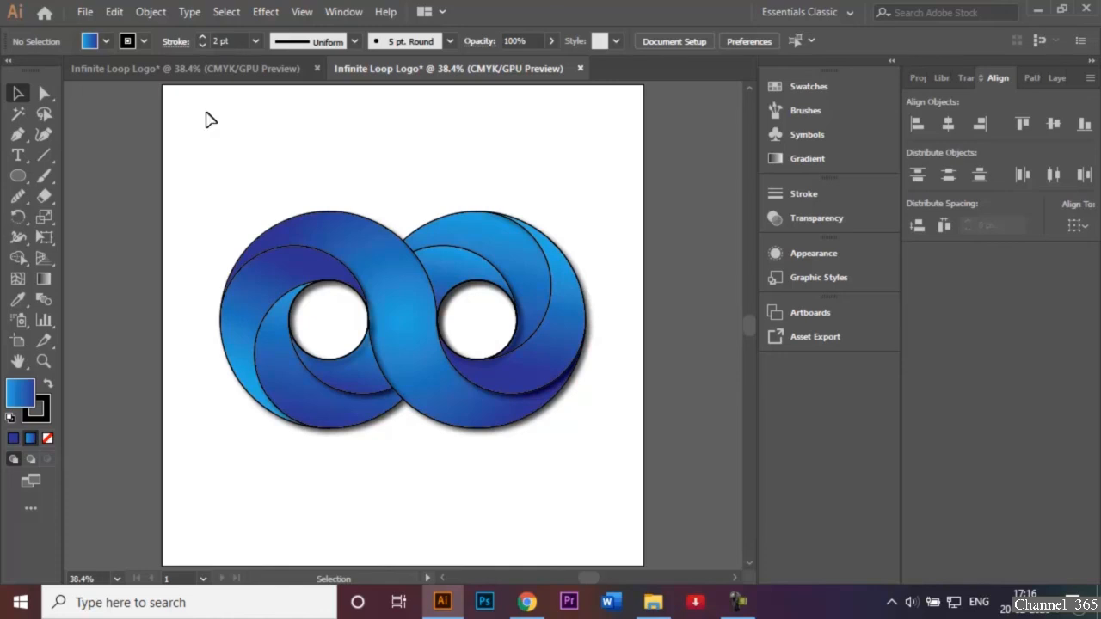
# Save the document as Infinite Loop Logo.ai in the Logos folder, in Illustrator CC format with PDF compatibility, ICC profiles and compression
pyautogui.click(85, 13)
pyautogui.click(153, 170)
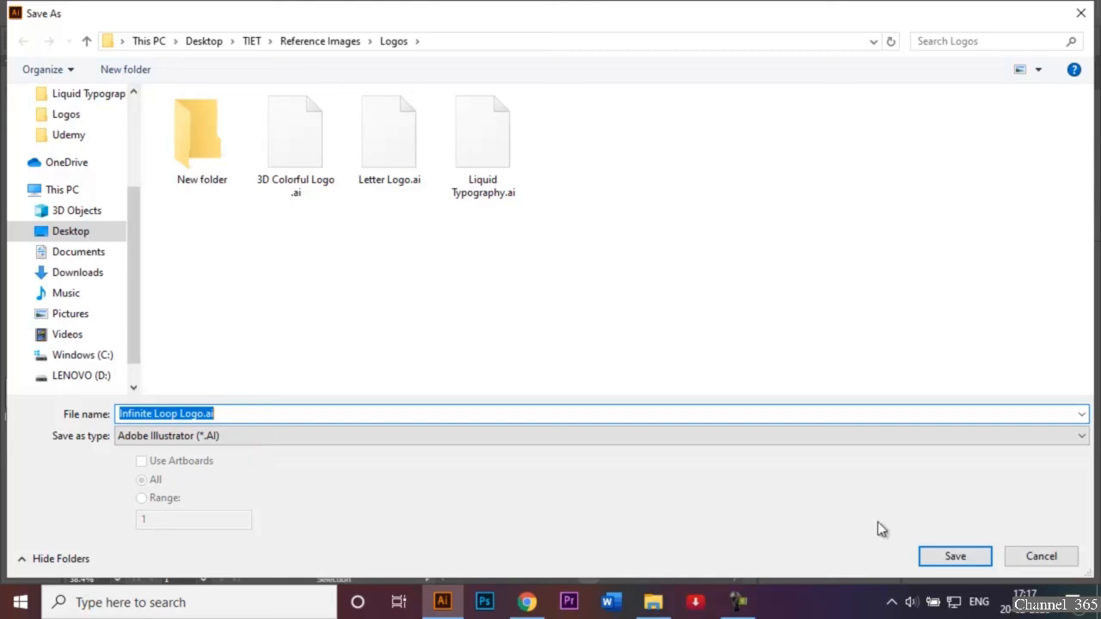
pyautogui.click(960, 558)
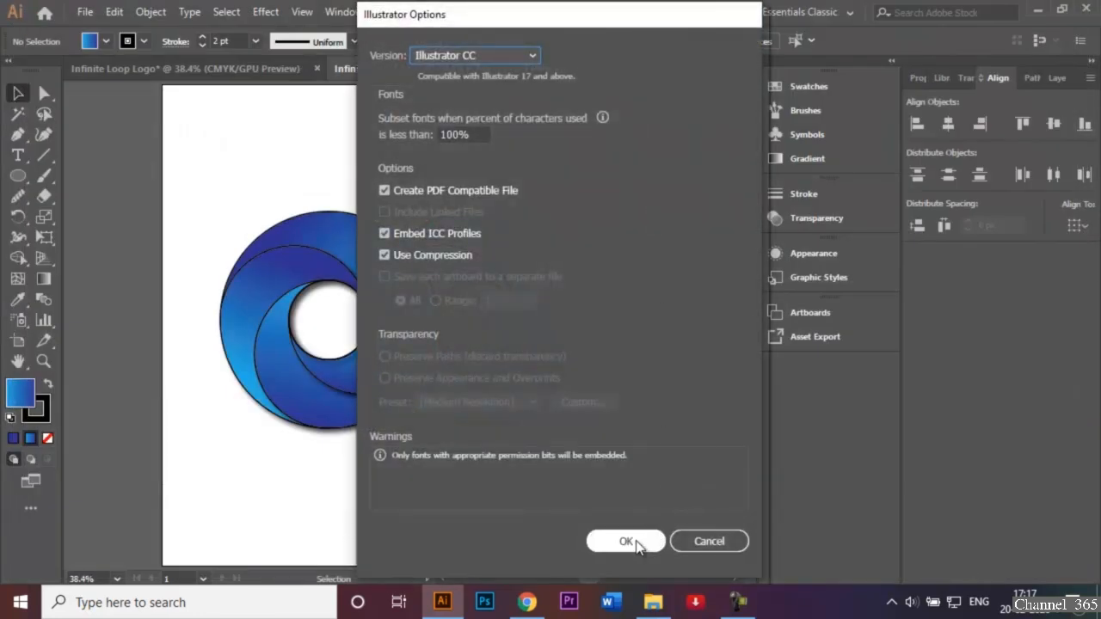
pyautogui.click(634, 545)
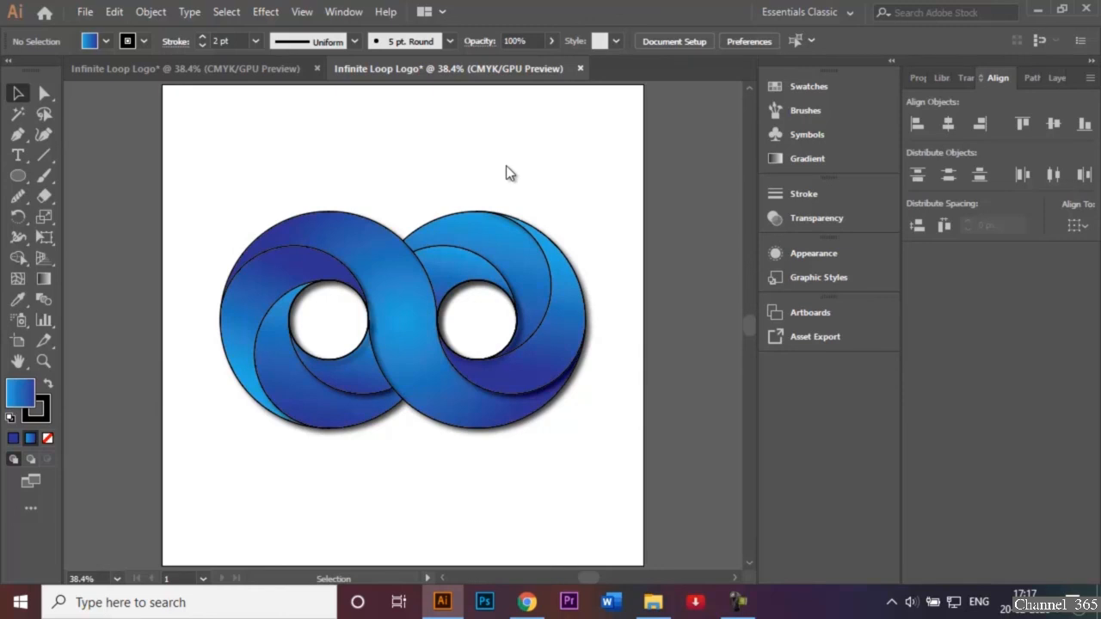